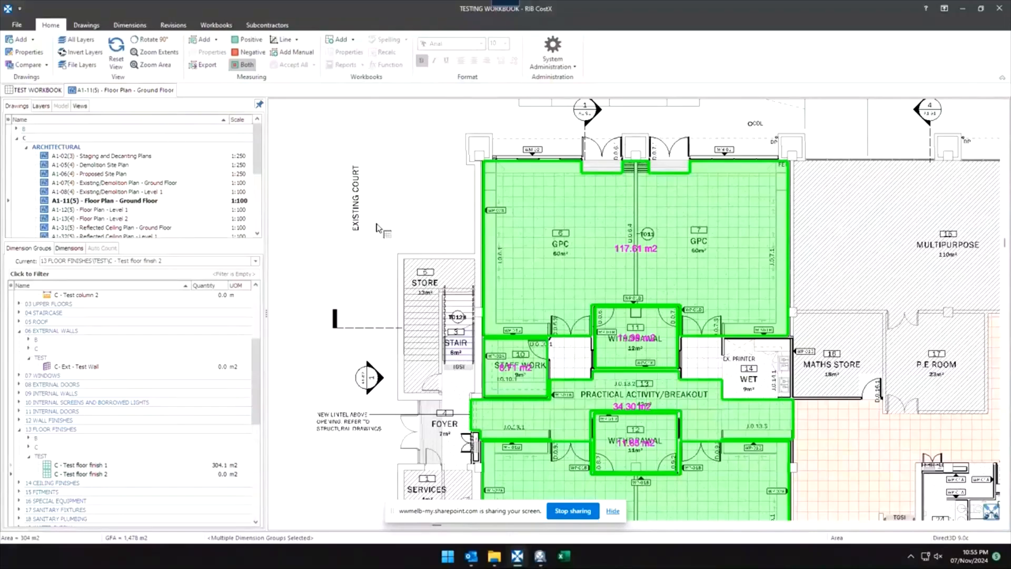
middle_drag(377, 227, 364, 214)
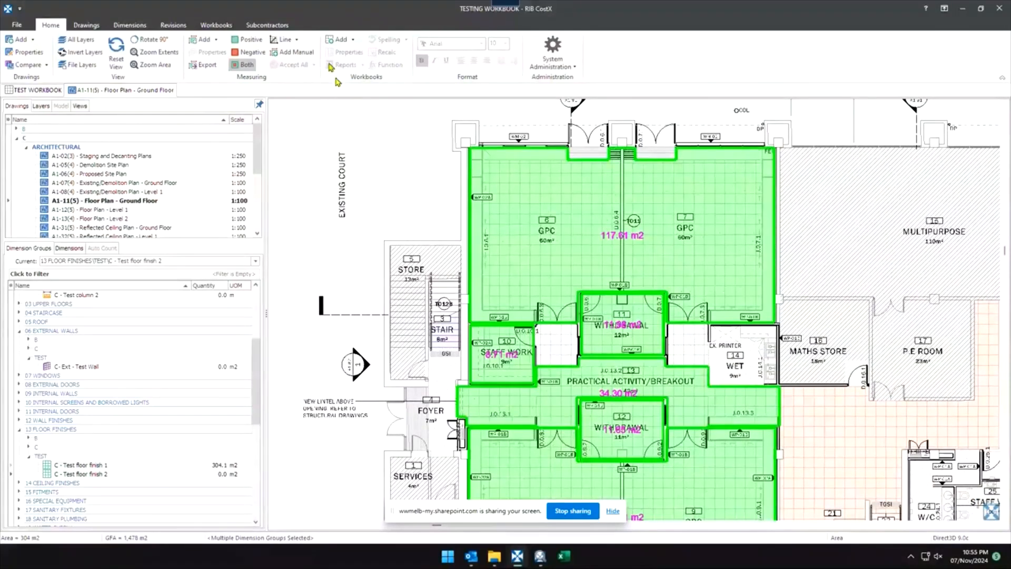
click(202, 39)
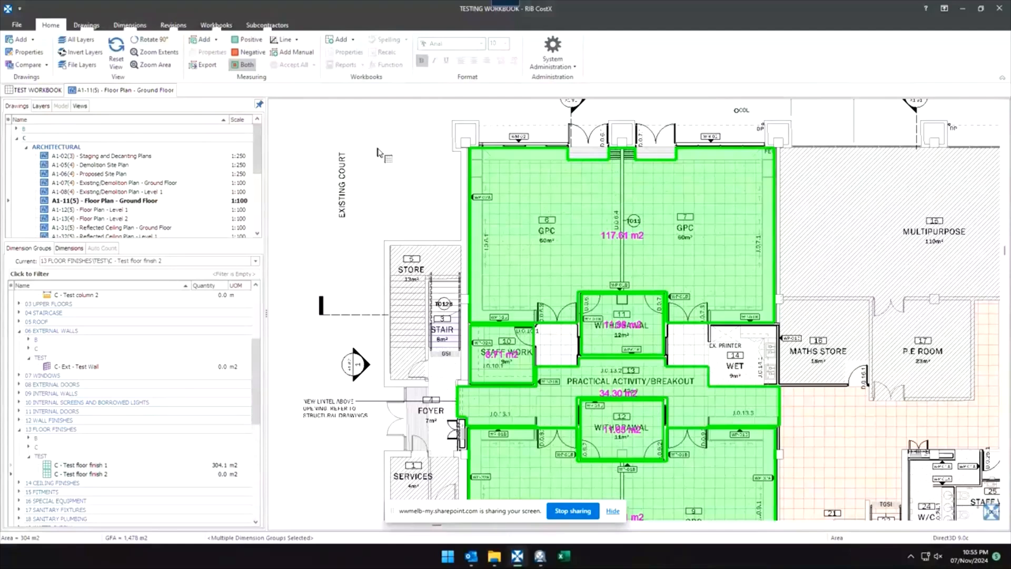
key(alt)
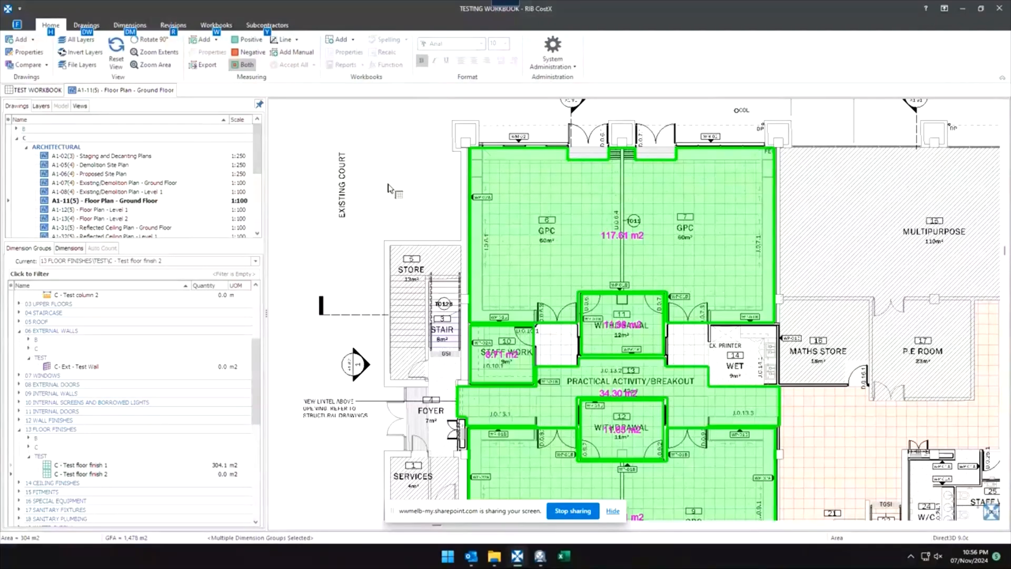
click(81, 41)
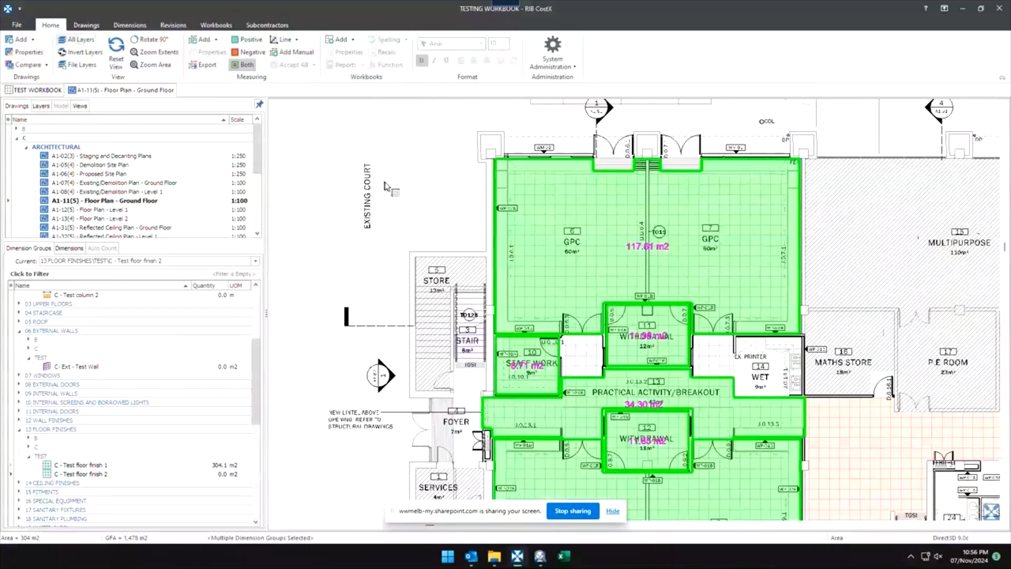
click(85, 26)
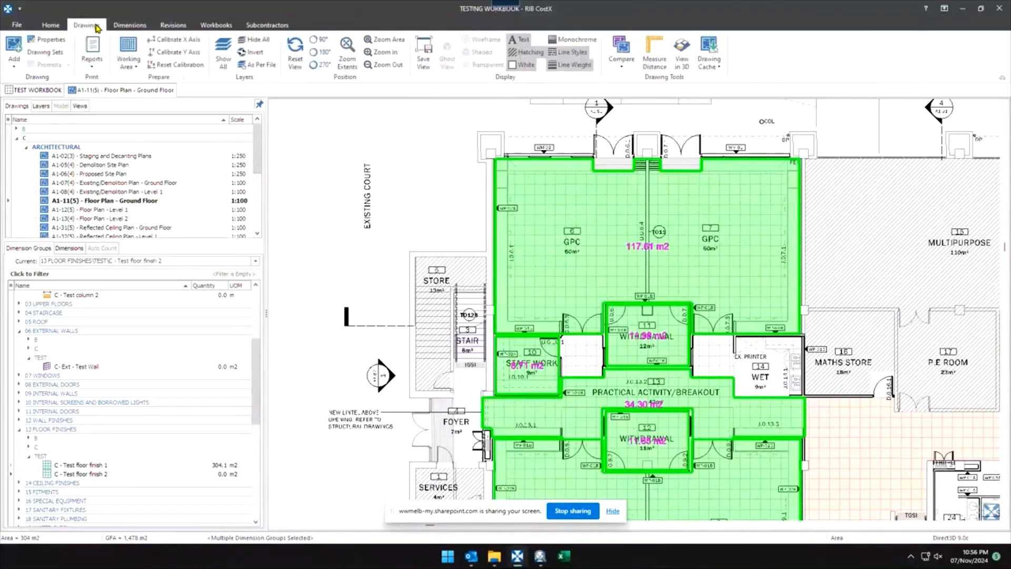
Add the Point, Geometry snap, Angle snap and Mode group commands from the dimension tools to the Quick Access Toolbar.
click(121, 25)
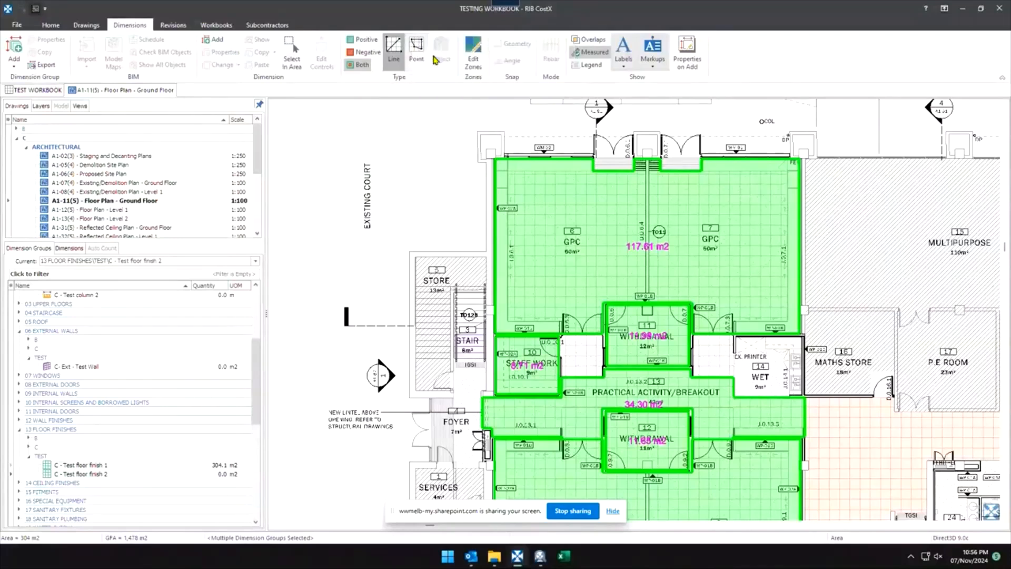
right_click(505, 47)
click(520, 51)
right_click(513, 68)
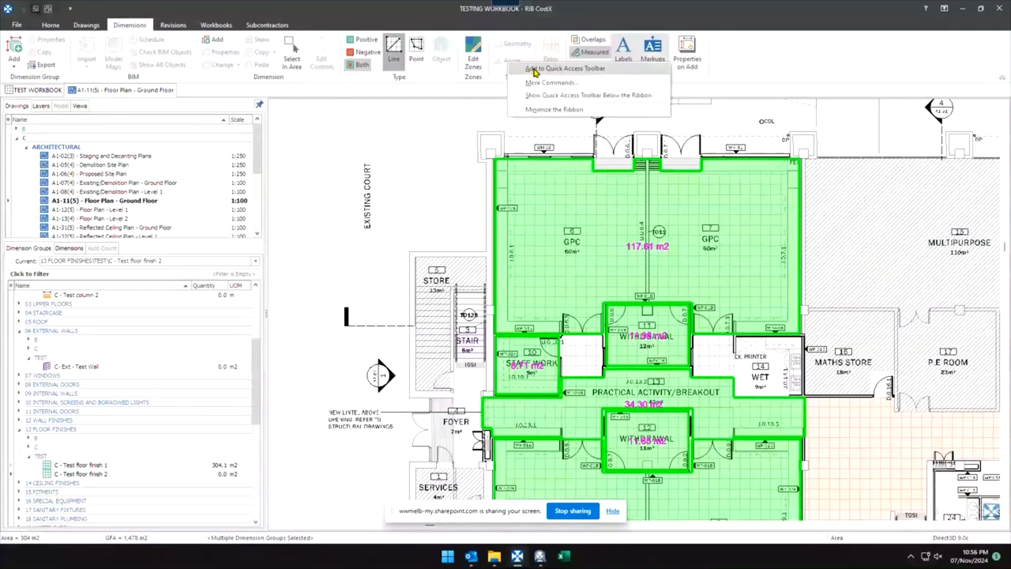
click(535, 69)
right_click(548, 49)
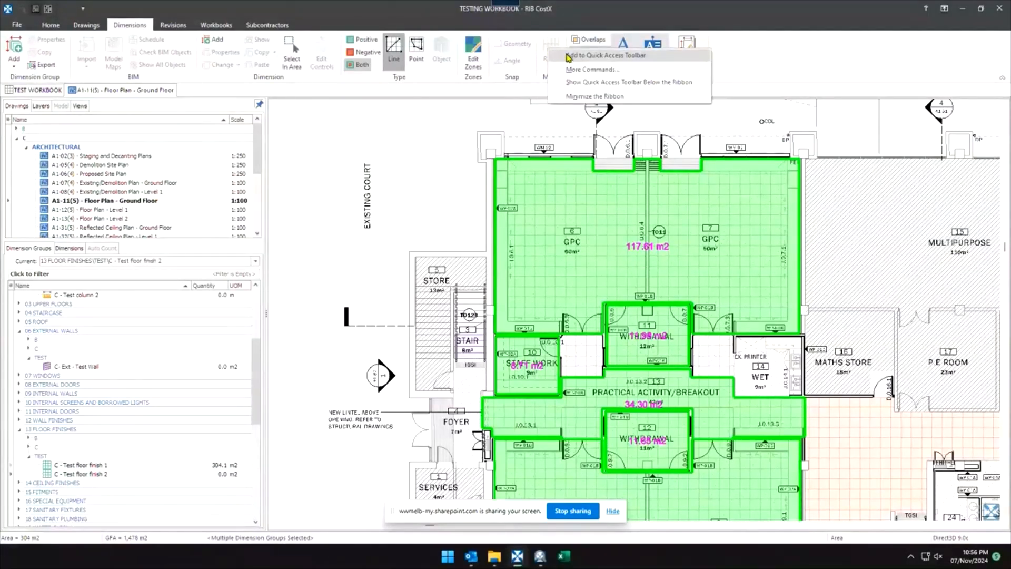
click(568, 55)
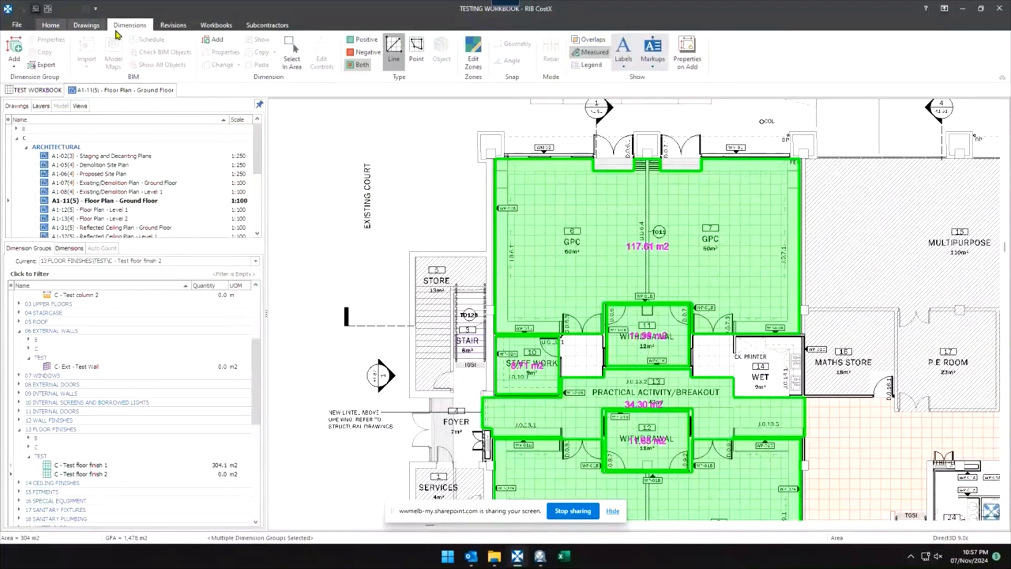
Add the View in 3D, Negative and Both commands to the Quick Access Toolbar.
click(95, 26)
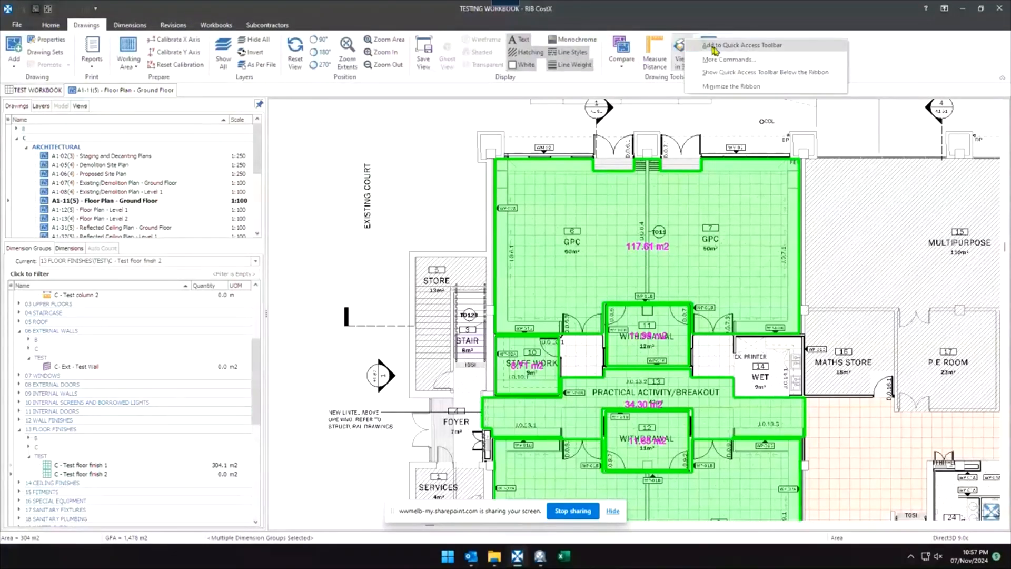
click(130, 25)
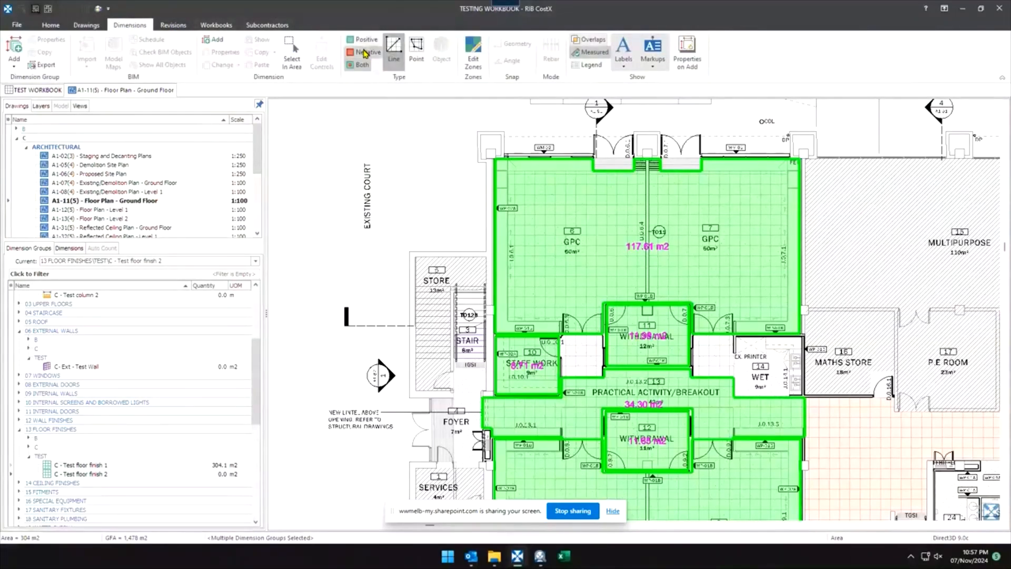
right_click(365, 49)
click(391, 57)
right_click(356, 63)
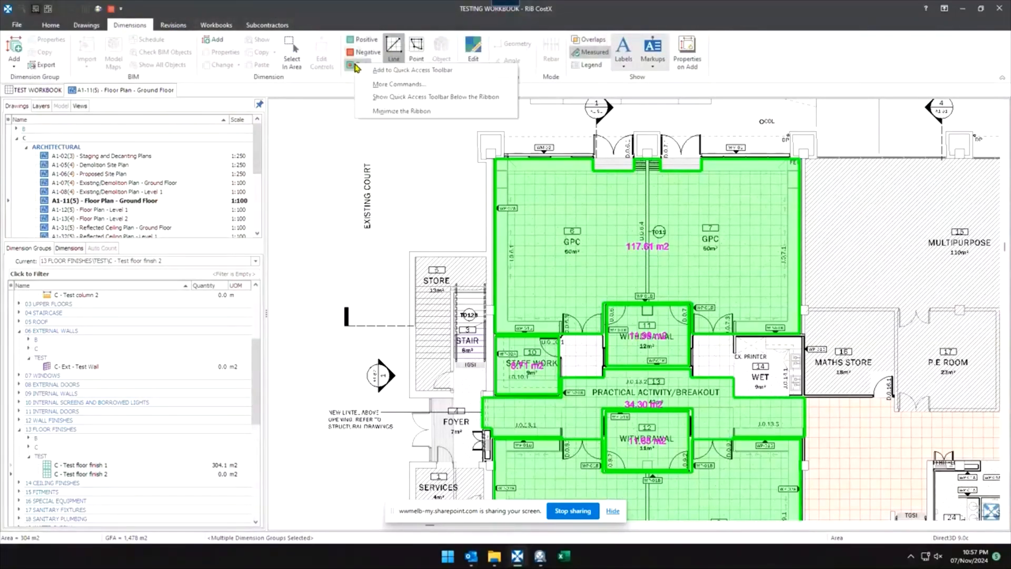
click(379, 72)
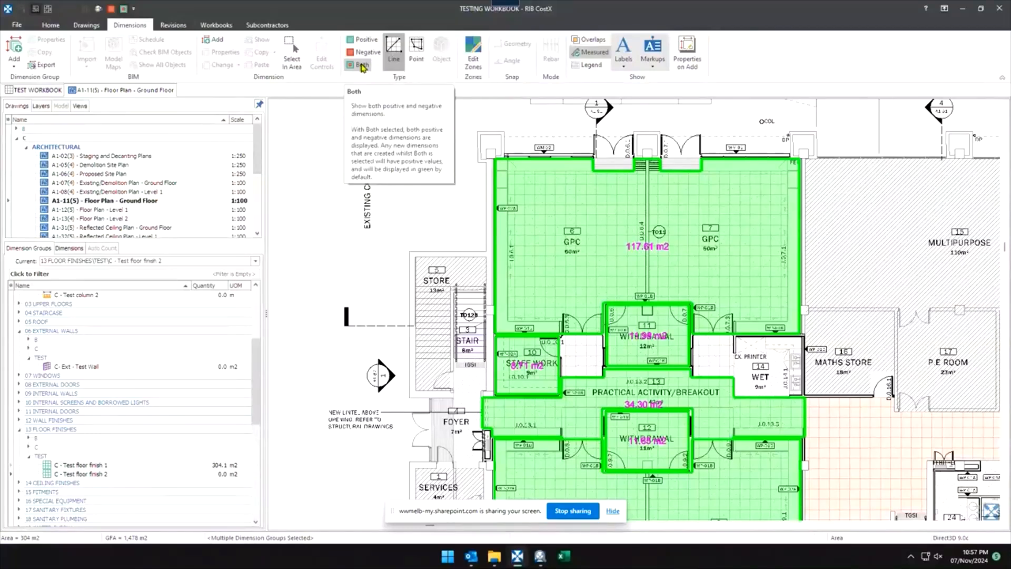
click(362, 65)
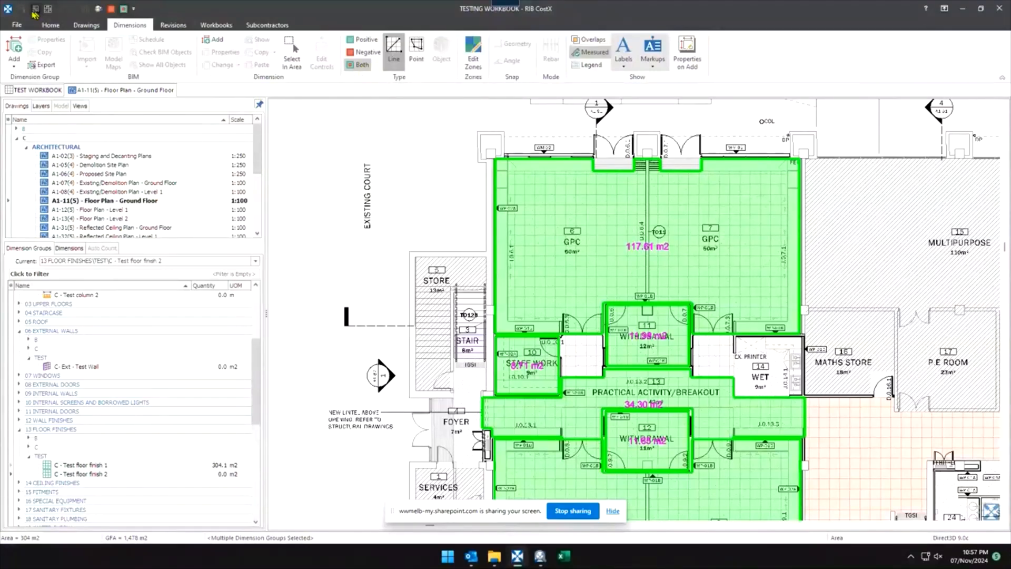
Select the floor finish areas of the upper GPC rooms, Staff Work and Withdrawal 11 with Select in Area.
scroll(409, 203, down, 2)
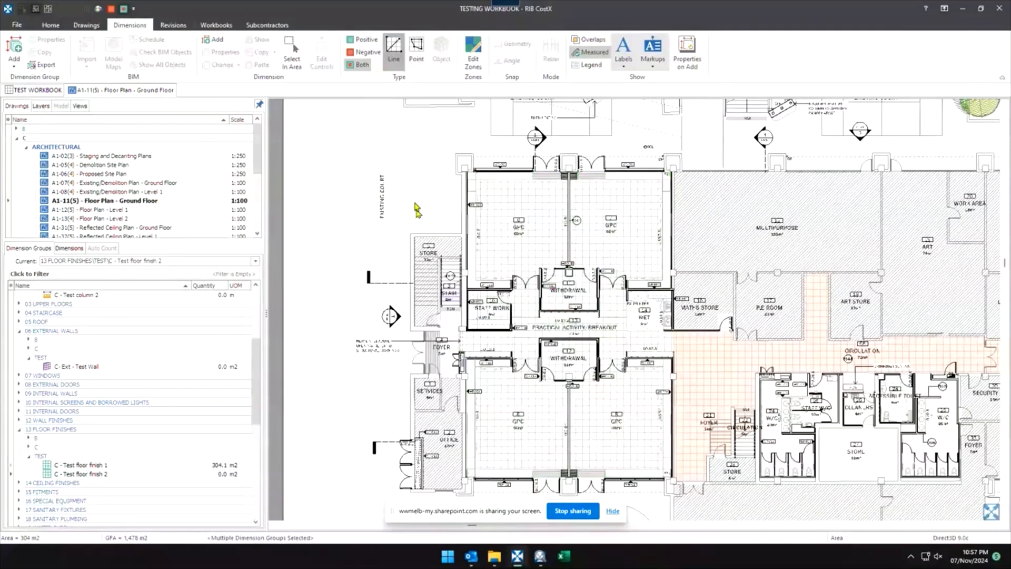
click(612, 511)
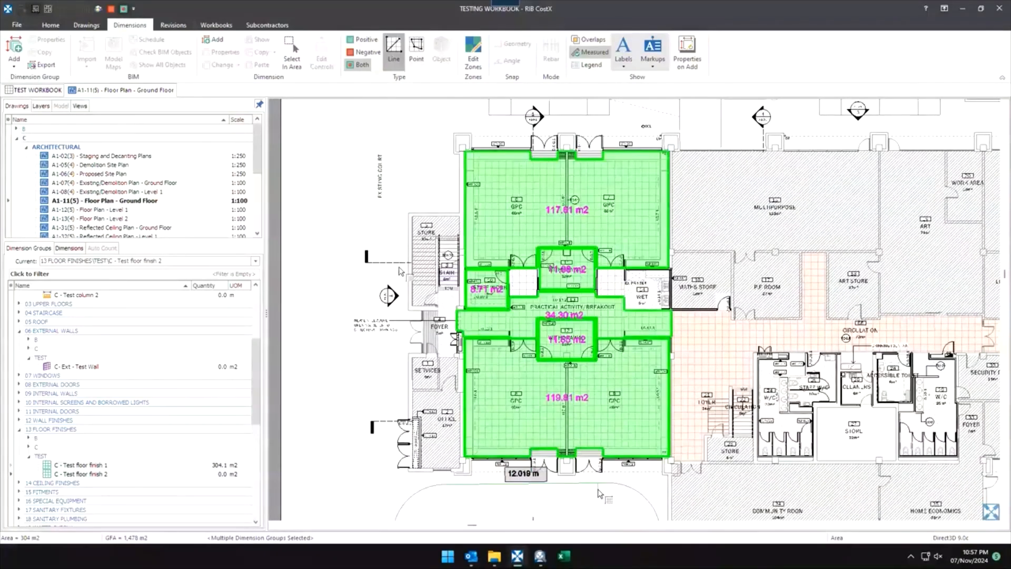
middle_drag(404, 269, 385, 249)
middle_drag(376, 213, 357, 226)
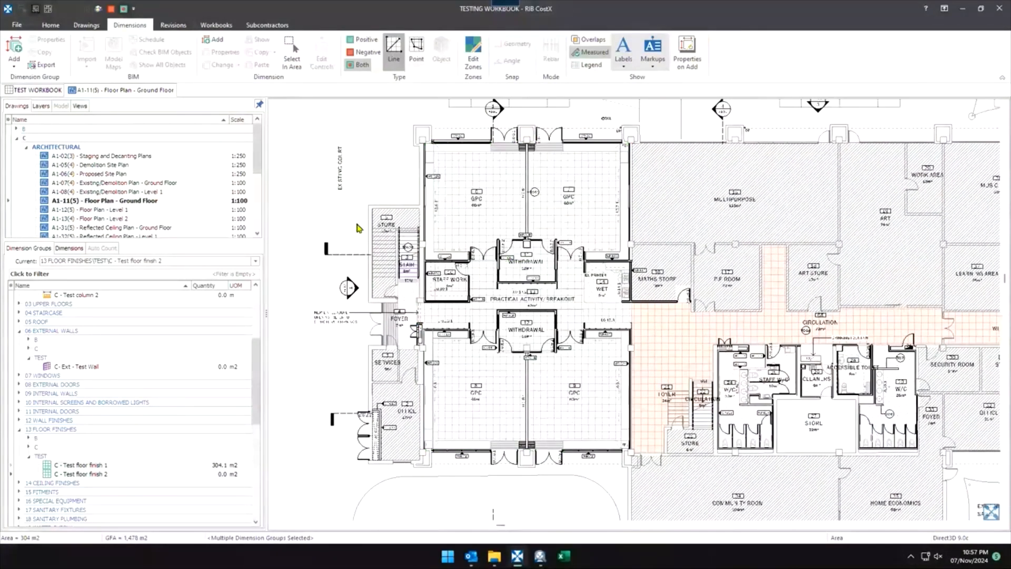
click(21, 10)
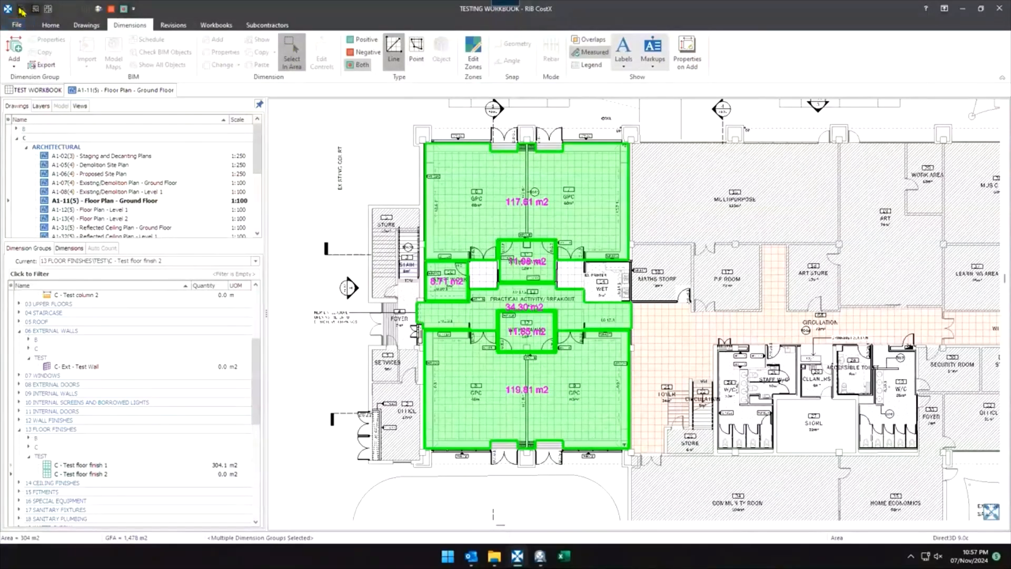
middle_drag(385, 167, 399, 169)
middle_drag(715, 274, 725, 245)
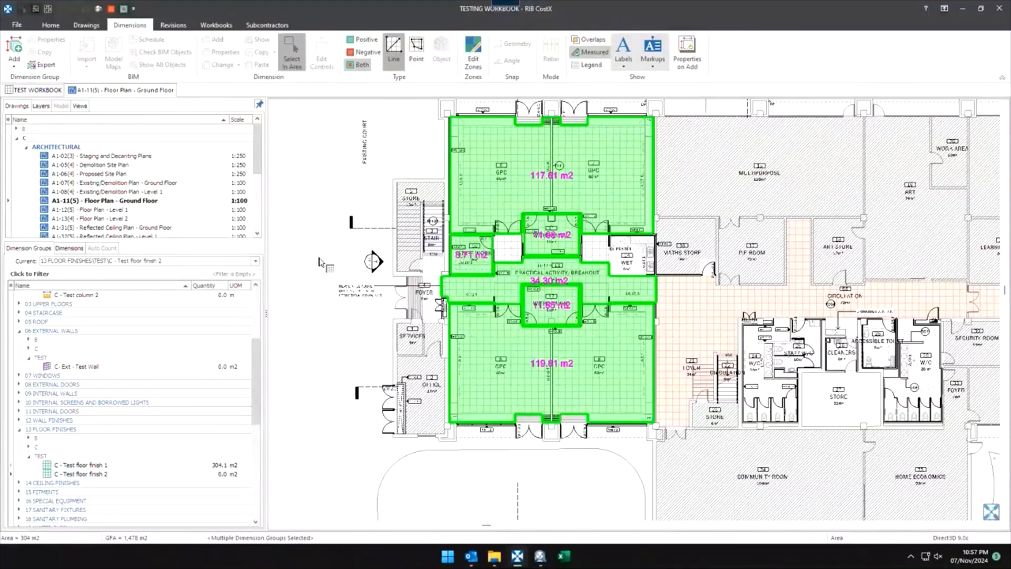
middle_drag(349, 248, 337, 269)
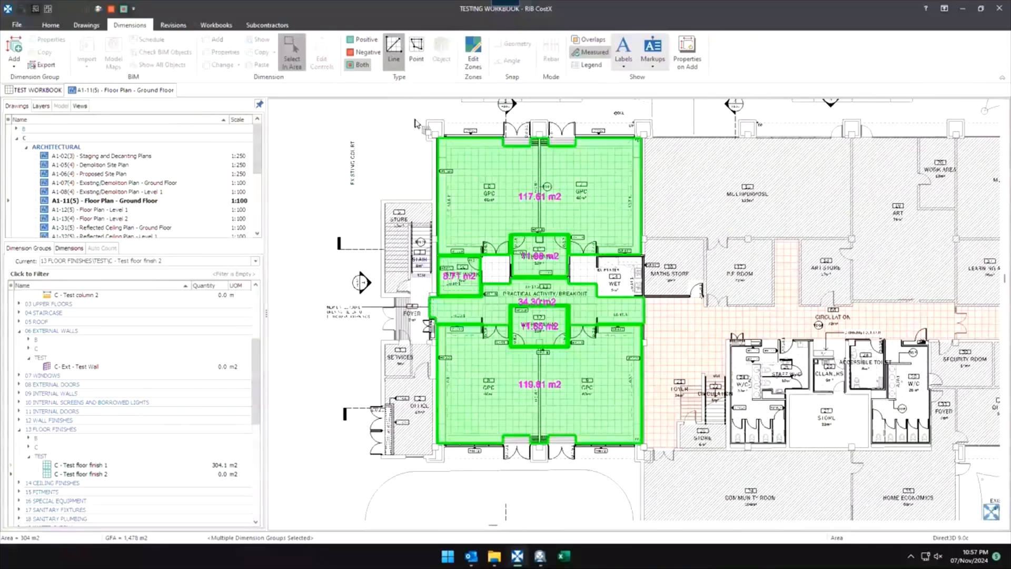
drag(416, 123, 702, 320)
Examine the Modify Dimensions option for the selected floor finish areas and clear the selection.
right_click(555, 178)
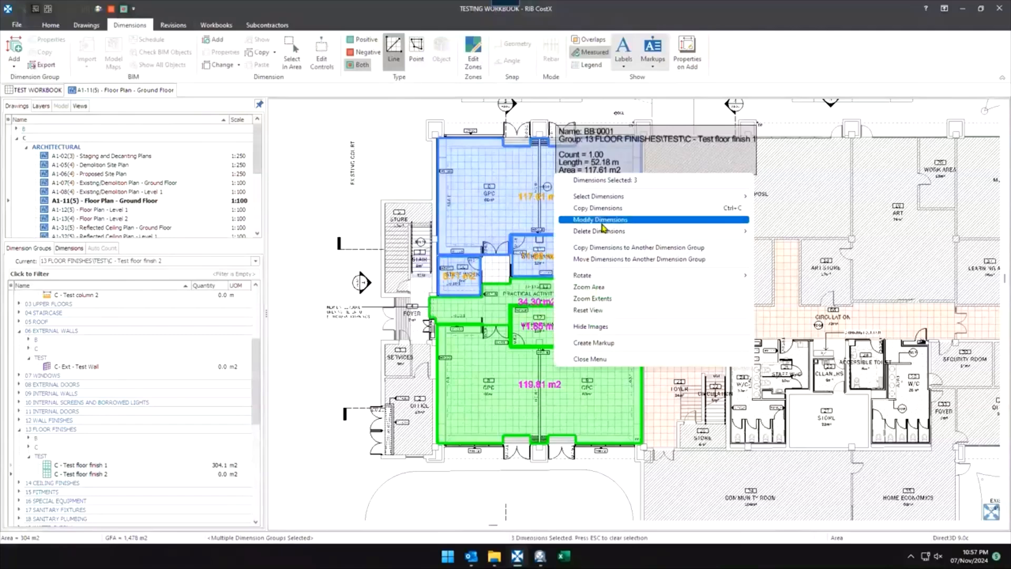
mouse_move(603, 220)
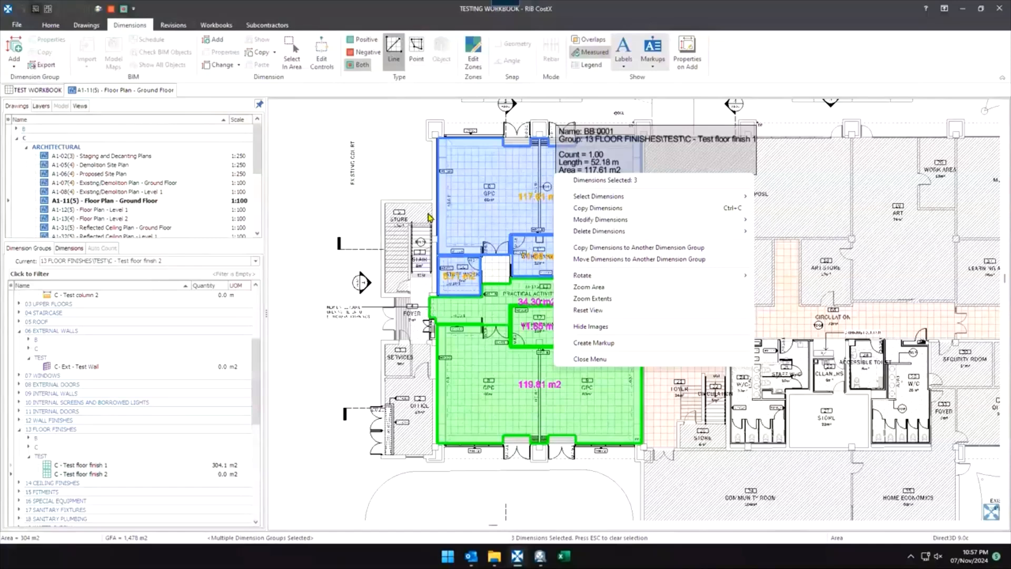
click(428, 217)
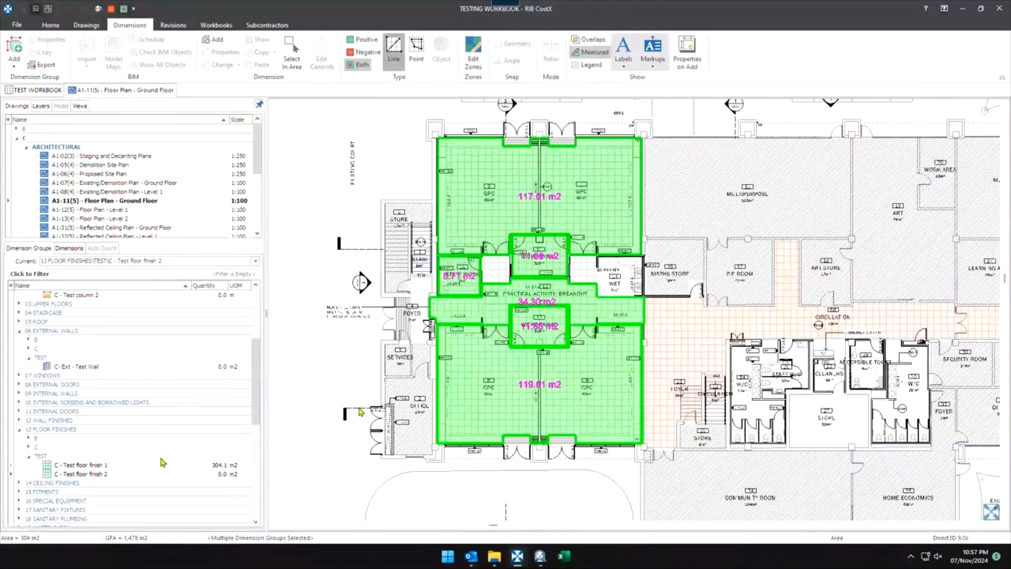
Make C - Test floor finish 2 the current dimension group and show only its dimensions on the ground floor plan.
click(460, 279)
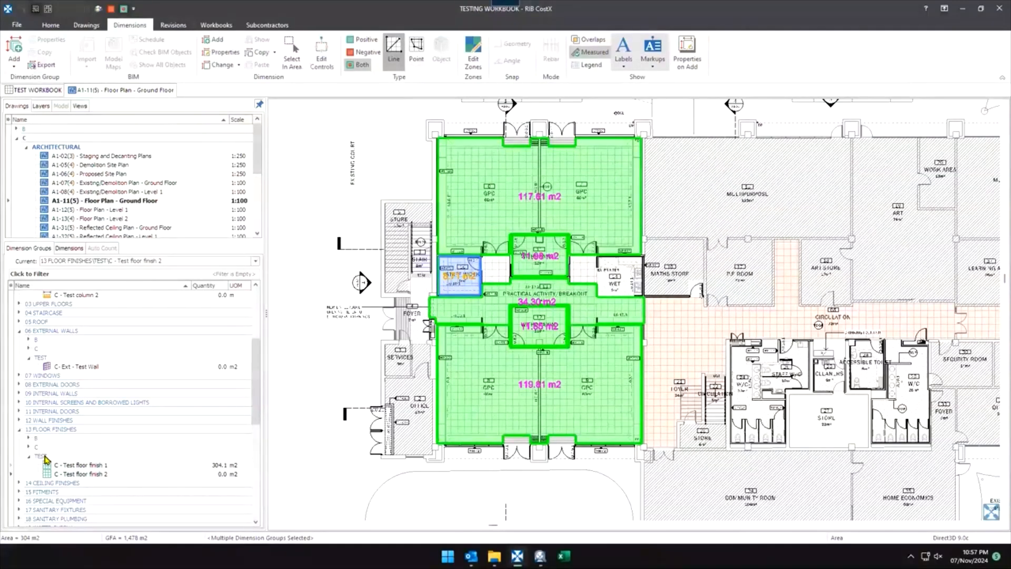
scroll(516, 265, up, 3)
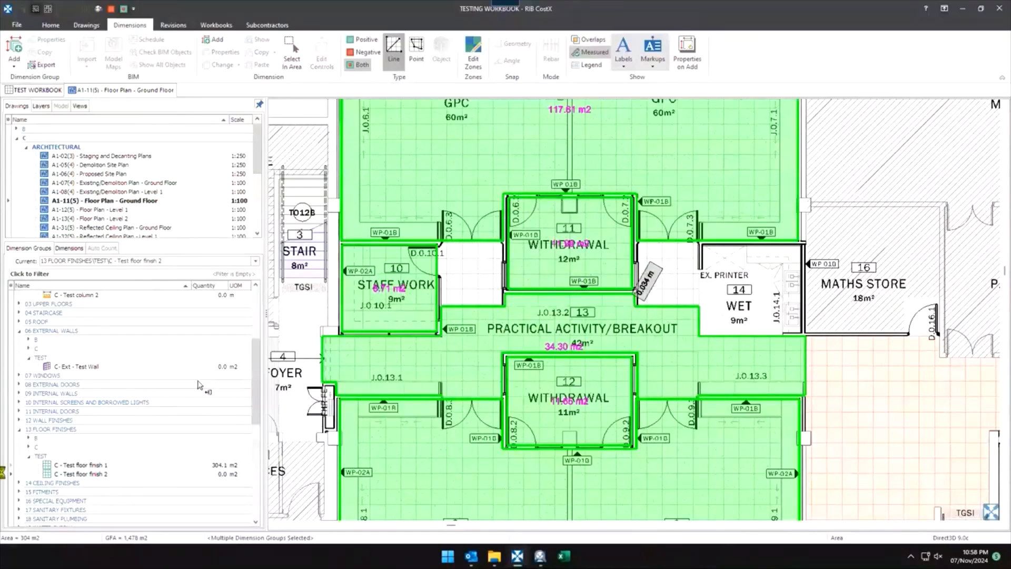
click(105, 474)
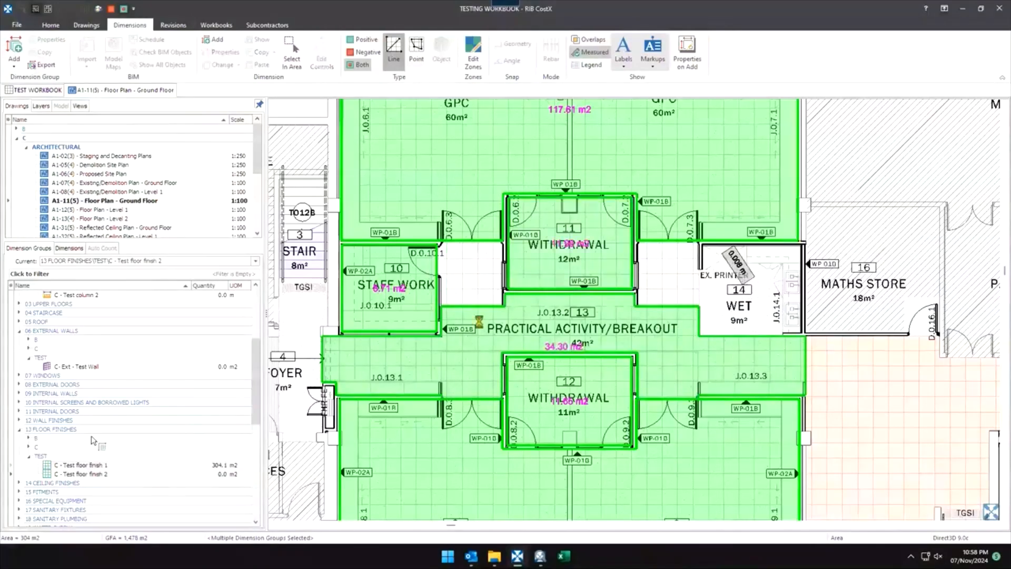
click(48, 456)
click(97, 483)
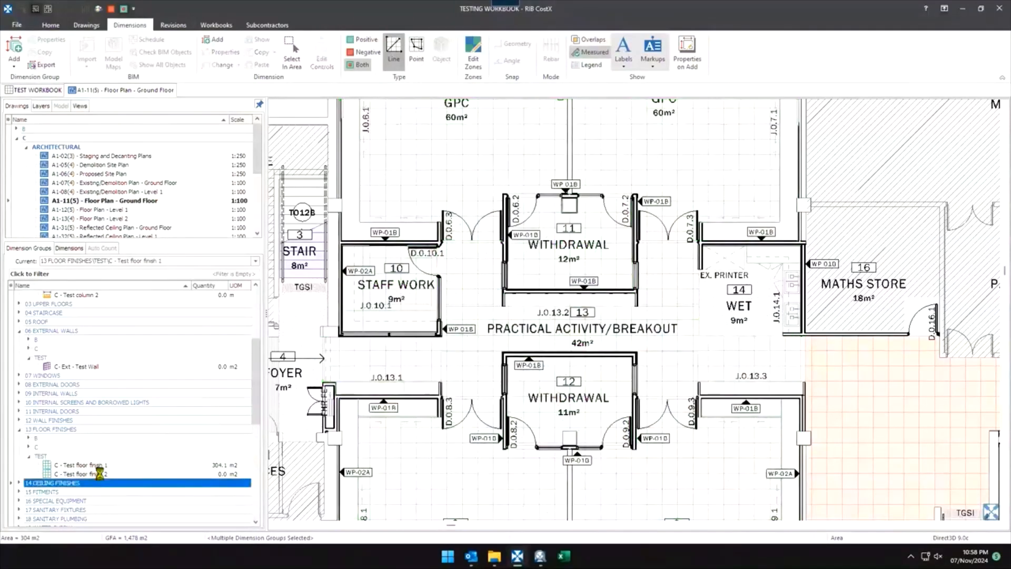
click(99, 474)
scroll(462, 247, up, 3)
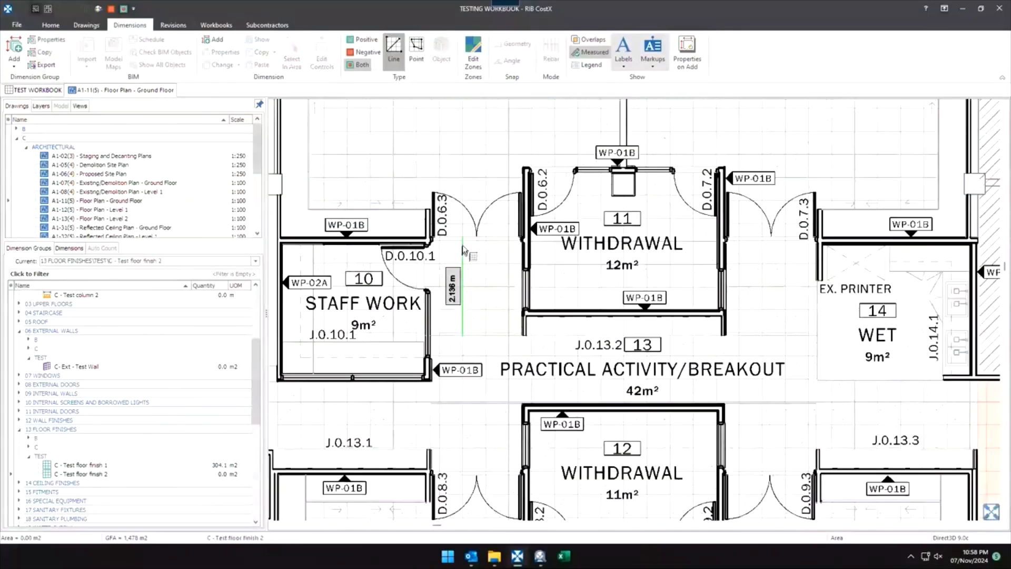
Measure a rectangular floor area of about 4.07 m2 between Staff Work and Withdrawal 11, and delete that dimension.
click(463, 237)
click(416, 376)
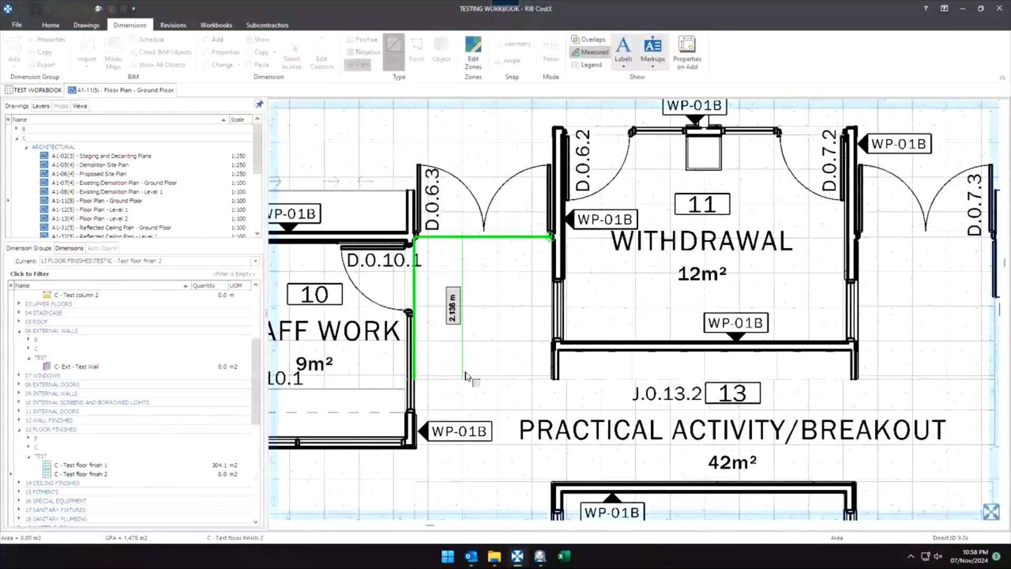
click(552, 375)
click(556, 266)
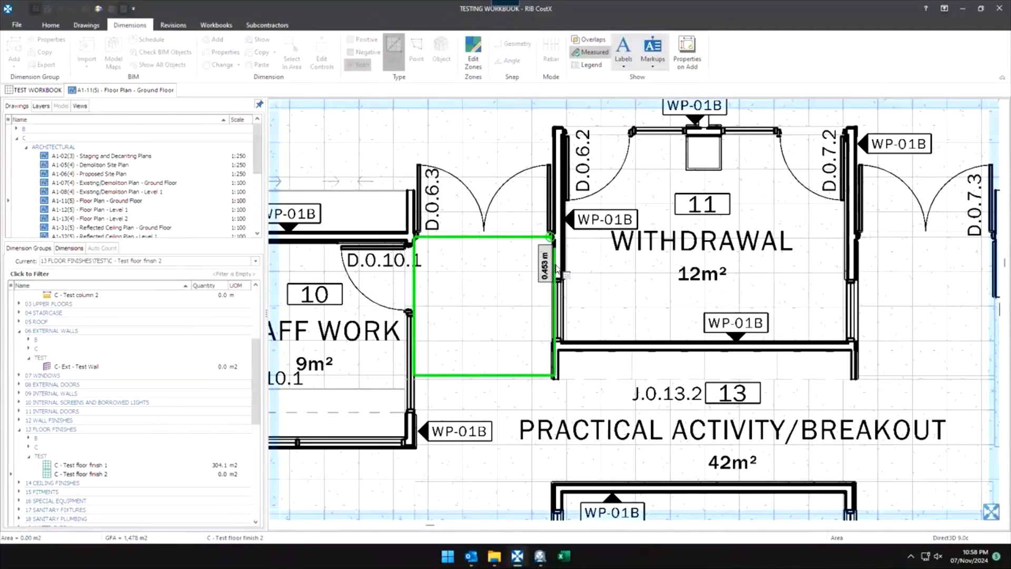
right_click(563, 237)
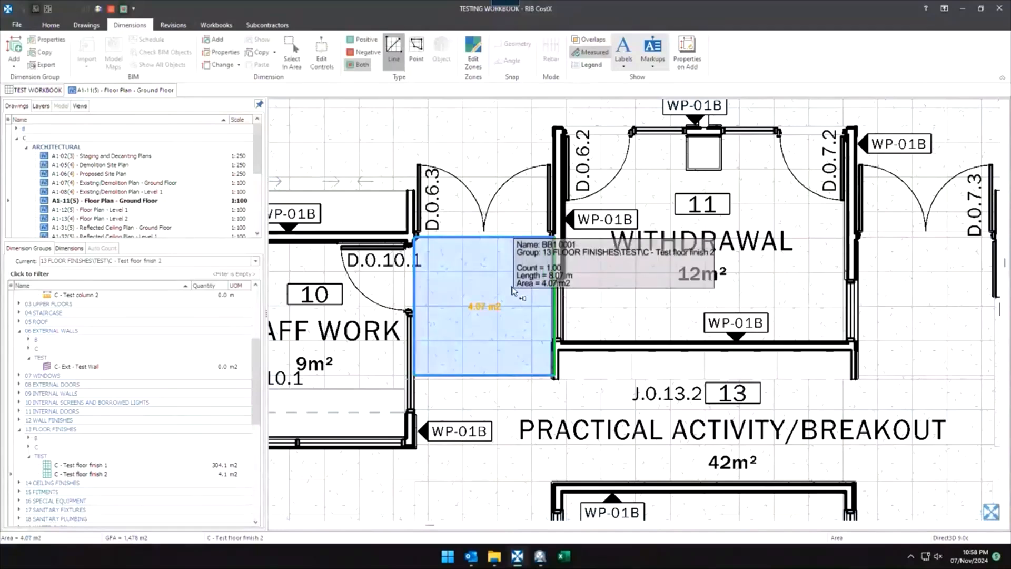
key(Delete)
scroll(451, 251, down, 3)
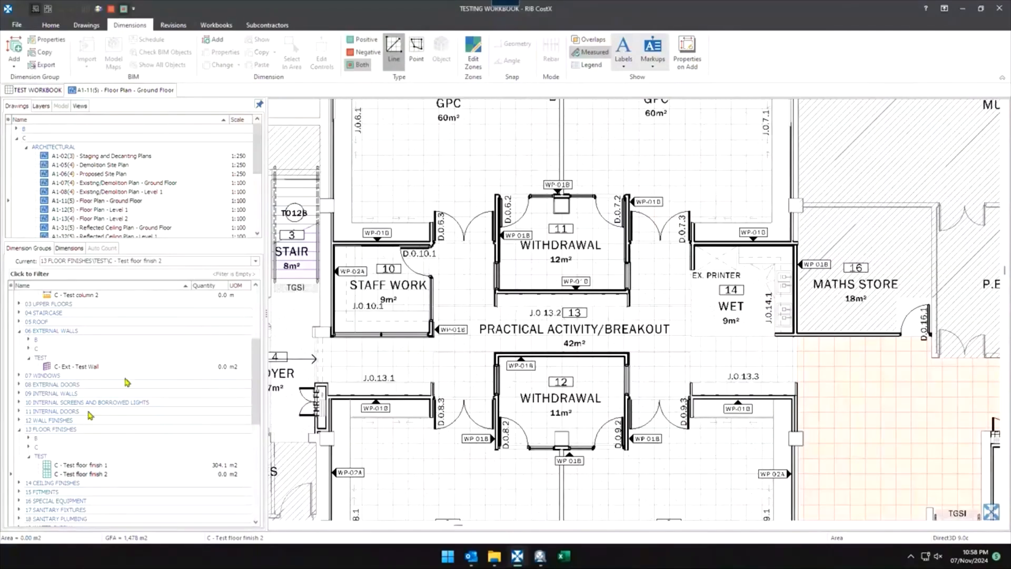
Display all dimensions of the TEST floor finishes folder while keeping C - Test floor finish 2 as the current group.
click(43, 456)
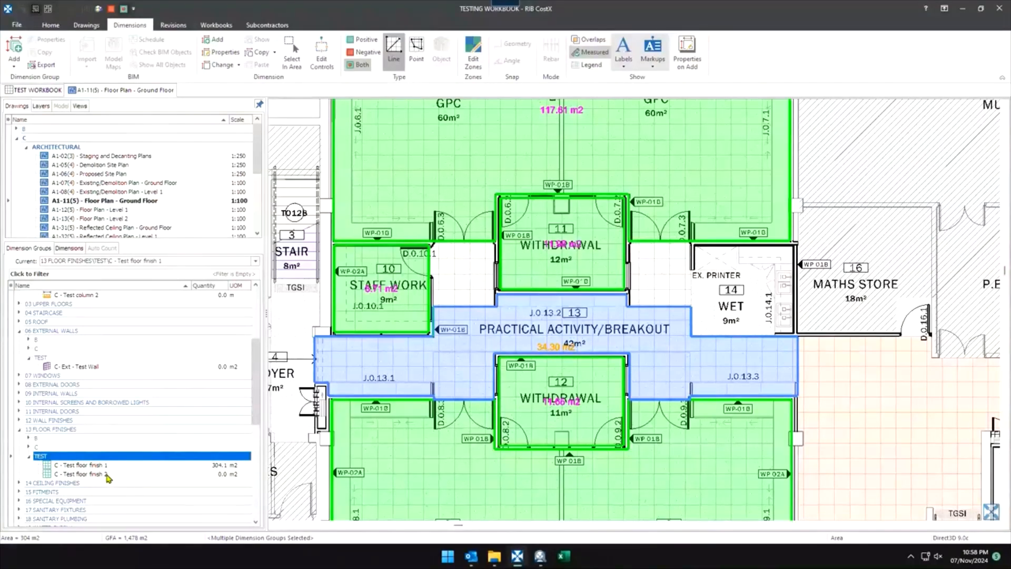
click(79, 474)
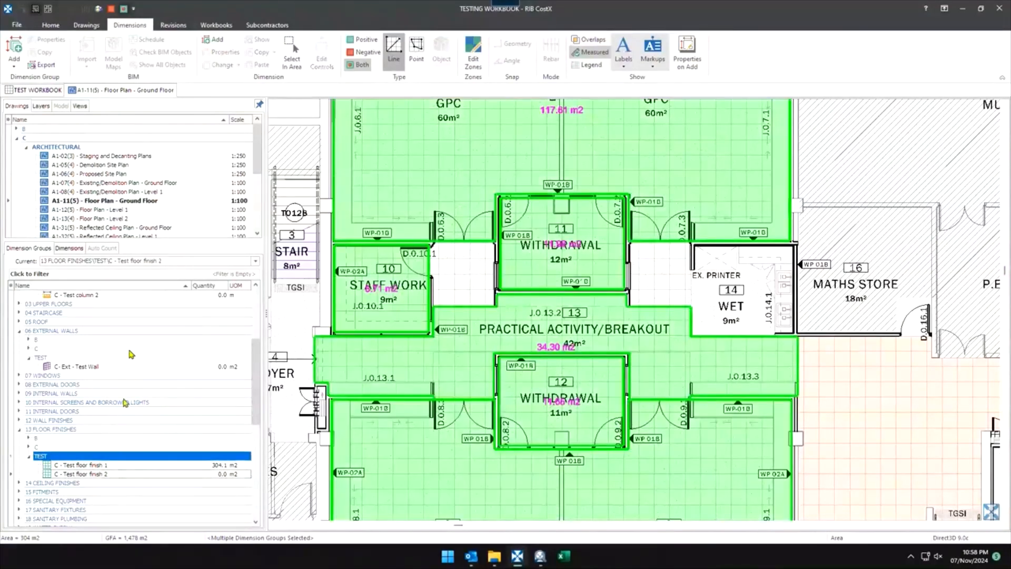
drag(175, 259, 46, 262)
click(34, 457)
scroll(457, 260, up, 3)
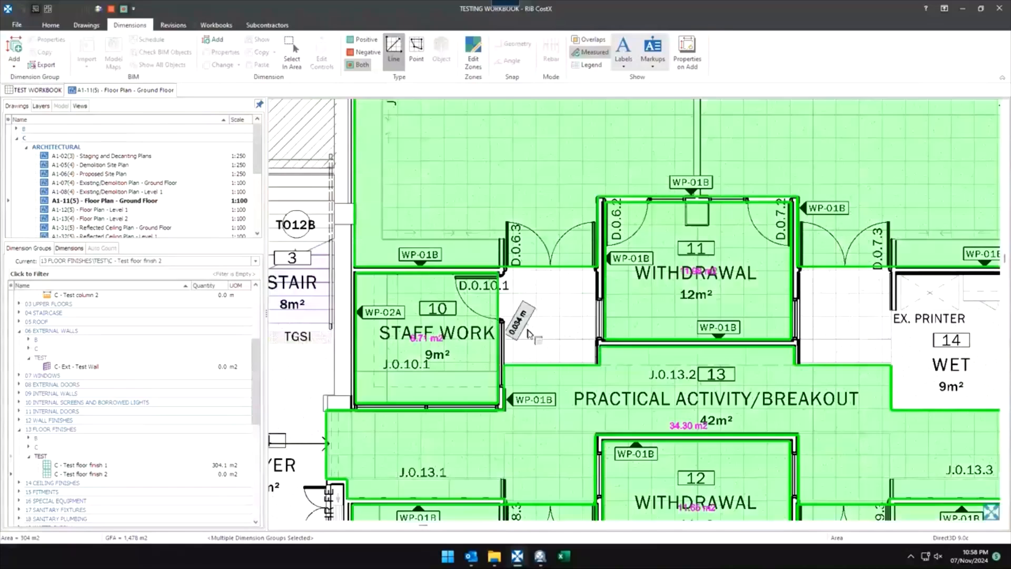
Measure the floor area of about 4.24 m2 between Staff Work 10 and Withdrawal 11 in C - Test floor finish 2.
click(503, 321)
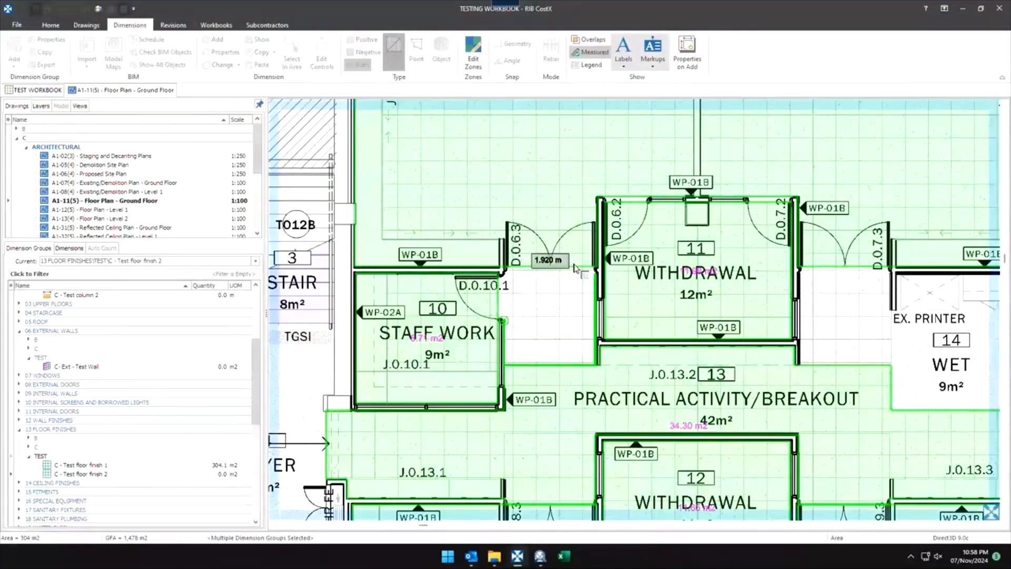
click(503, 267)
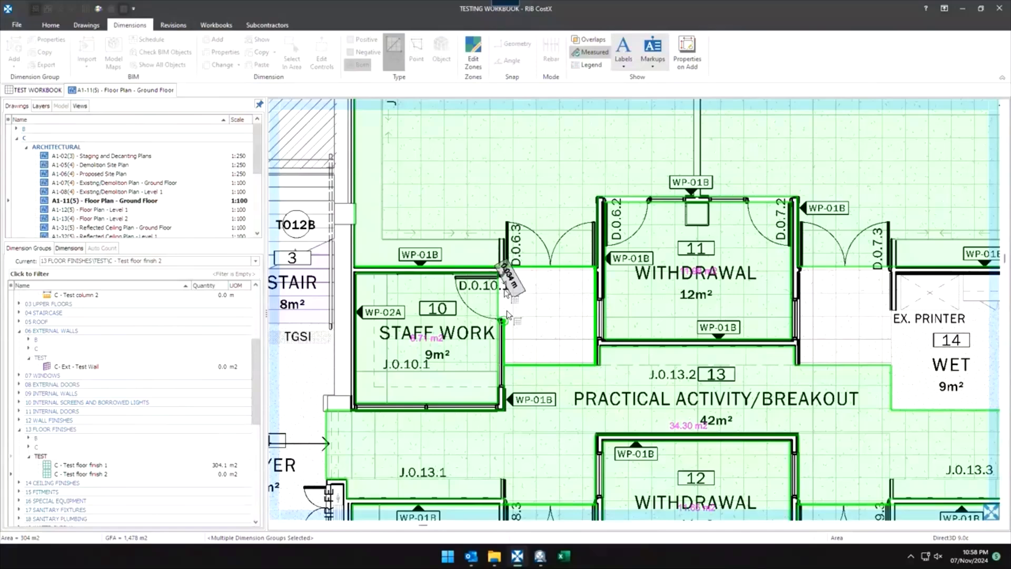
right_click(663, 329)
Measure the matching floor area of about 4.24 m2 between Withdrawal 11 and Wet 14 in C - Test floor finish 2.
middle_drag(866, 345, 677, 339)
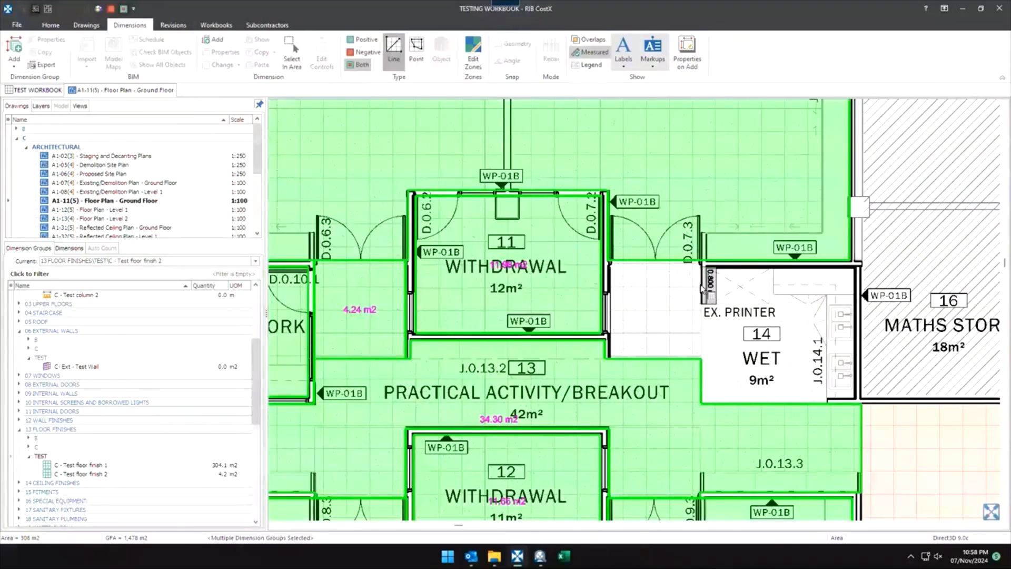
click(651, 269)
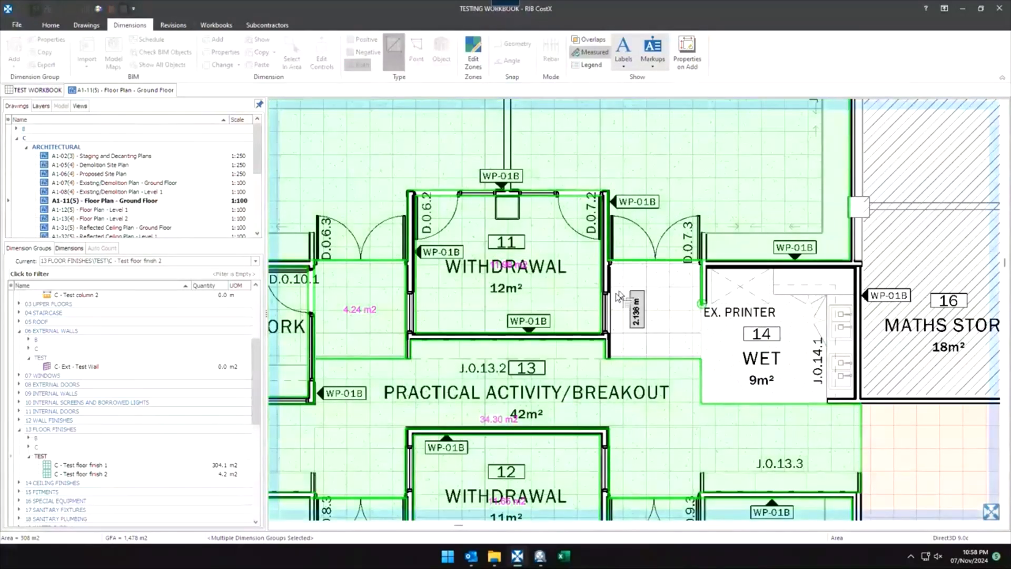
click(612, 308)
key(BackSpace)
click(611, 307)
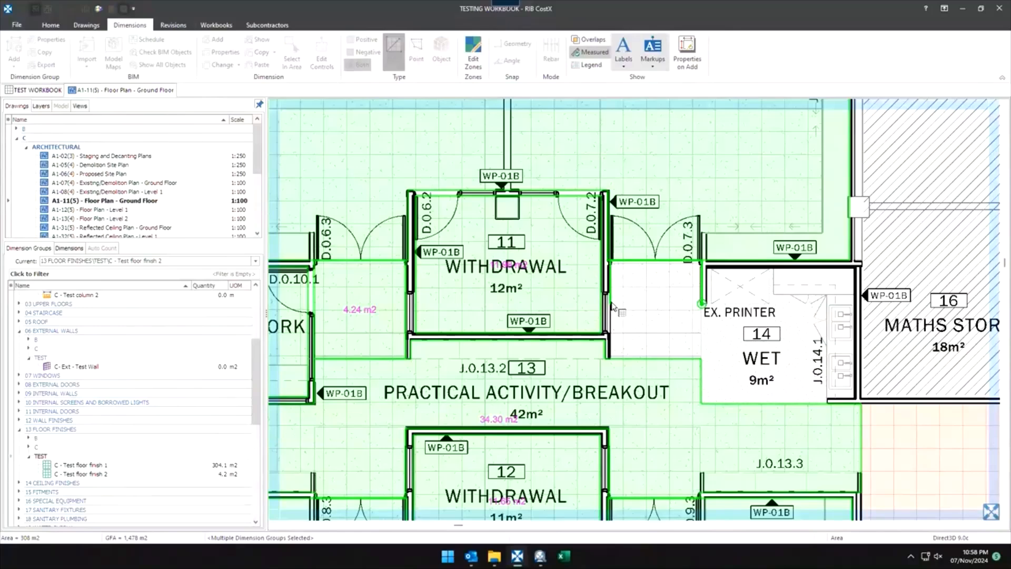
click(662, 359)
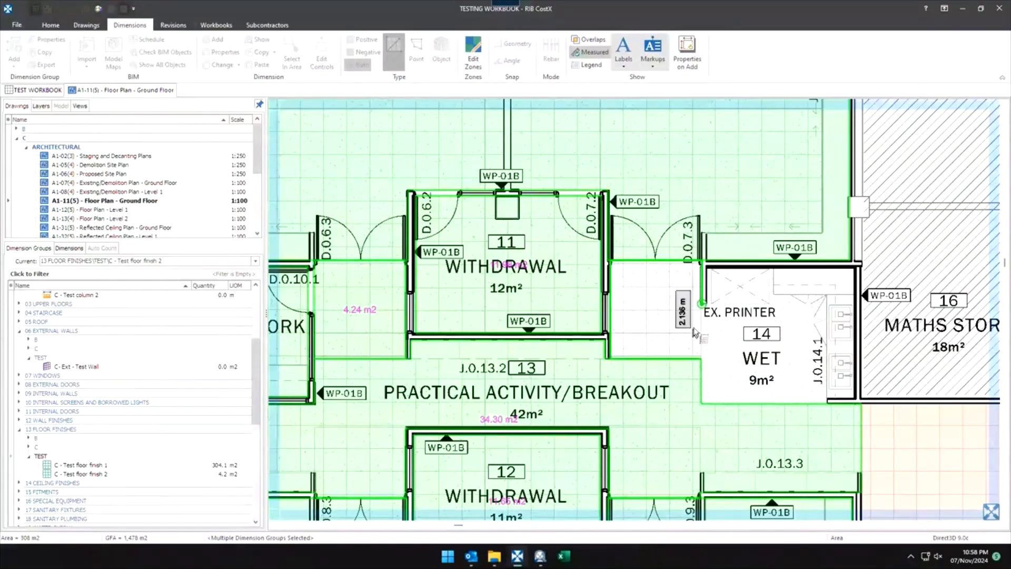
right_click(701, 322)
Show only the C - Test floor finish 2 dimensions and view the group's properties without changing them.
scroll(698, 321, down, 4)
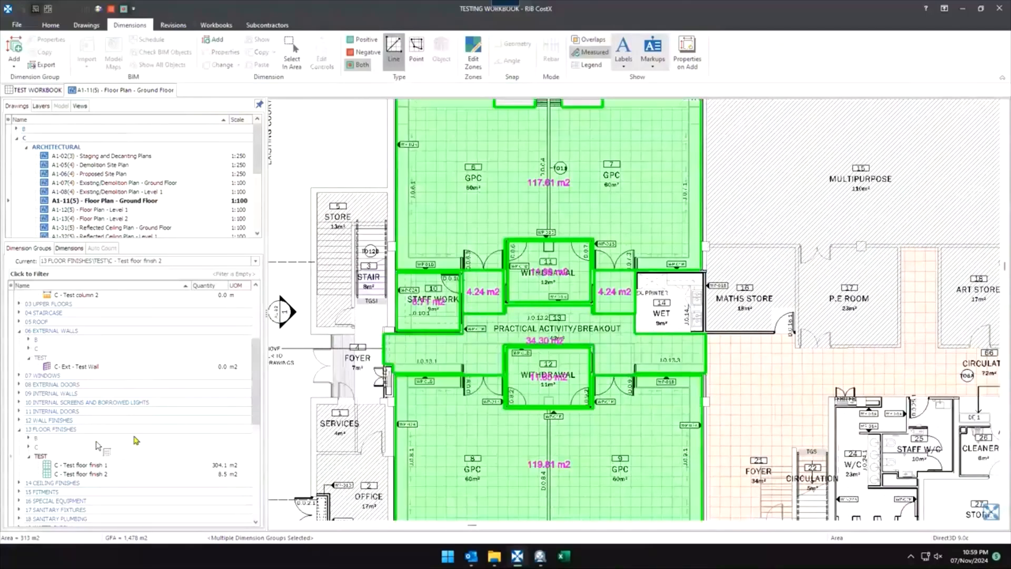
click(113, 456)
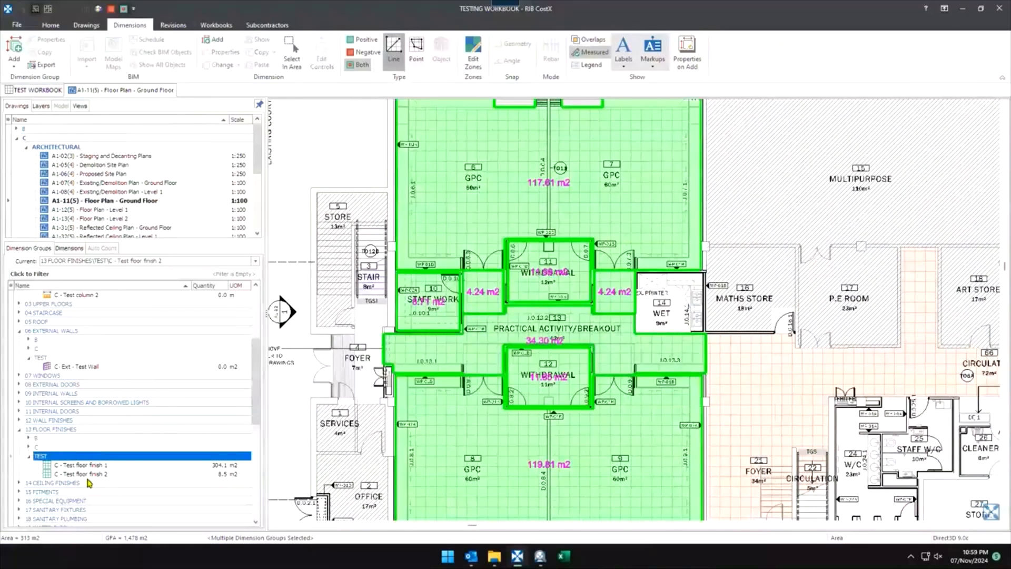
click(84, 474)
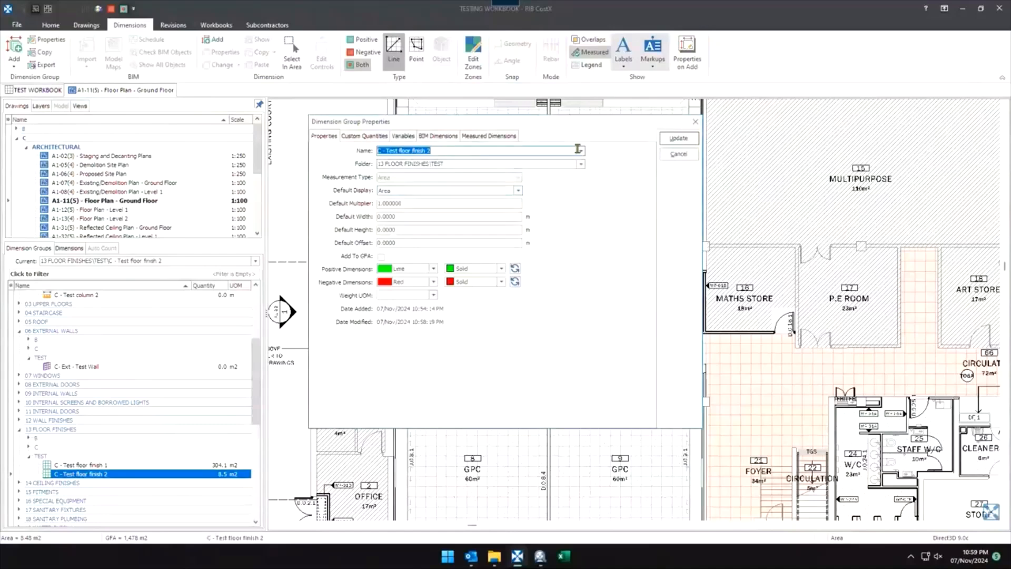
click(679, 155)
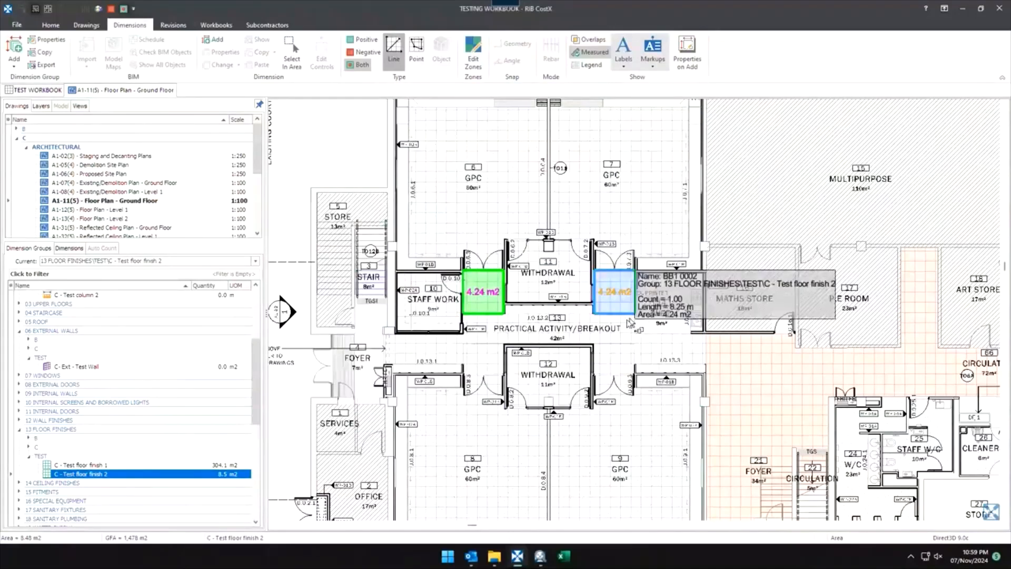
Display C - Test floor finish 1 and move its Withdrawal 12 floor area to the C - Test floor finish 2 dimension group.
click(93, 466)
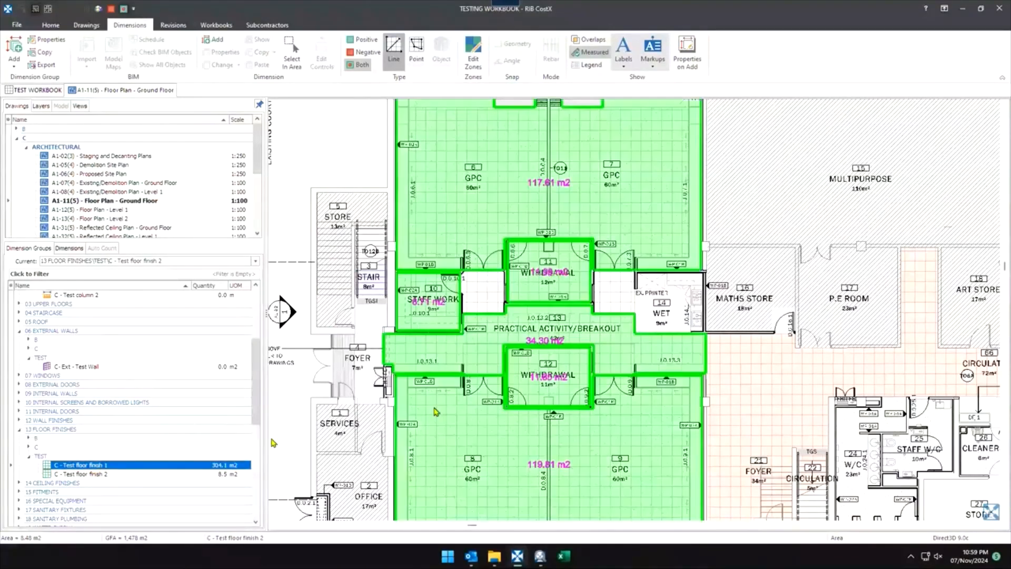
right_click(545, 381)
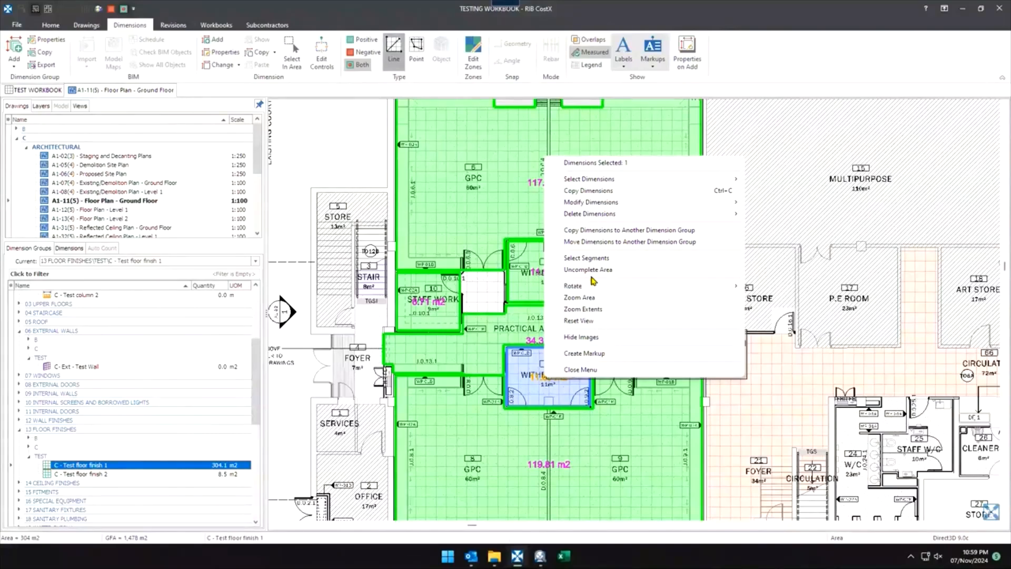
click(598, 232)
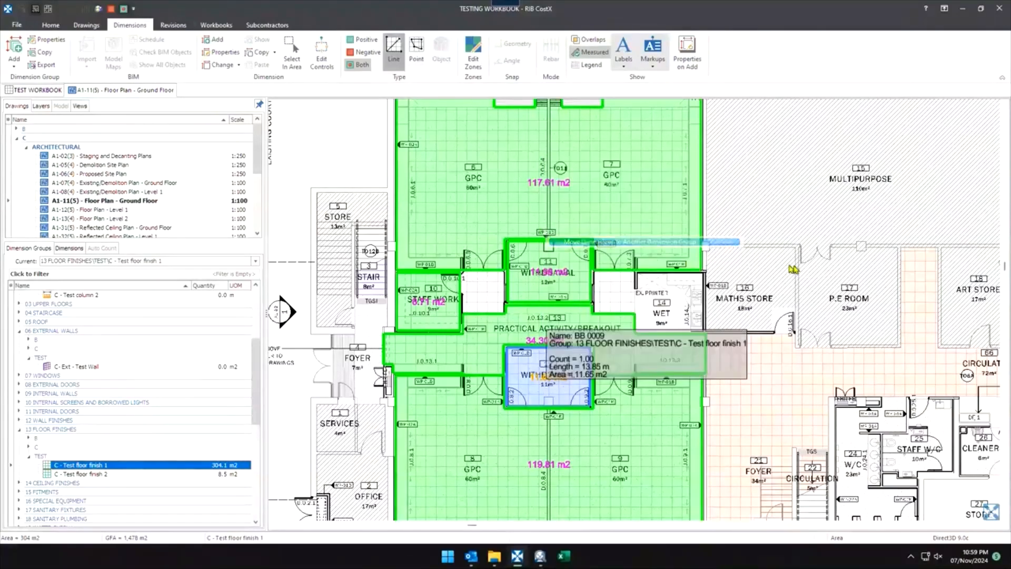
click(538, 268)
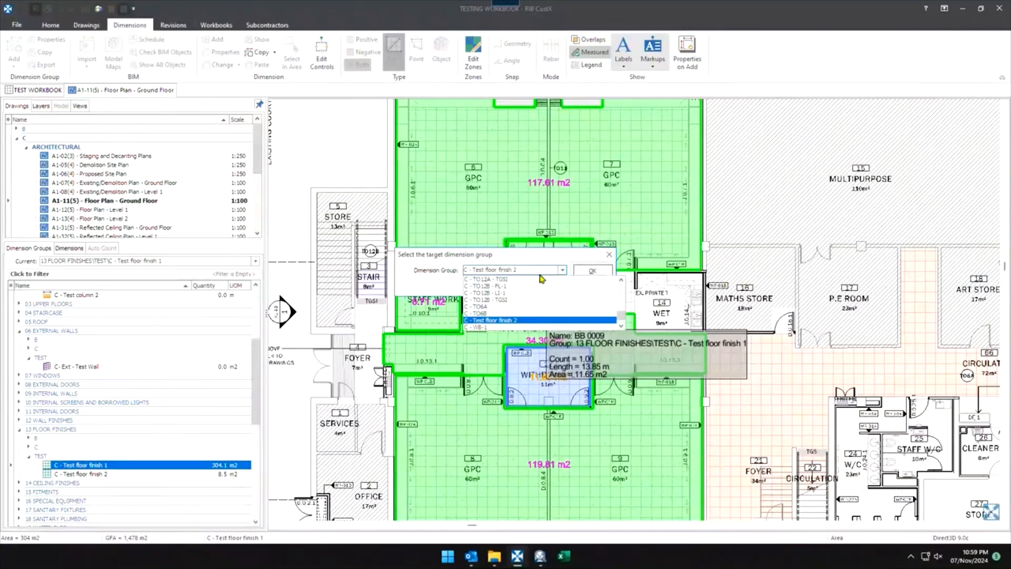
click(593, 271)
click(593, 271)
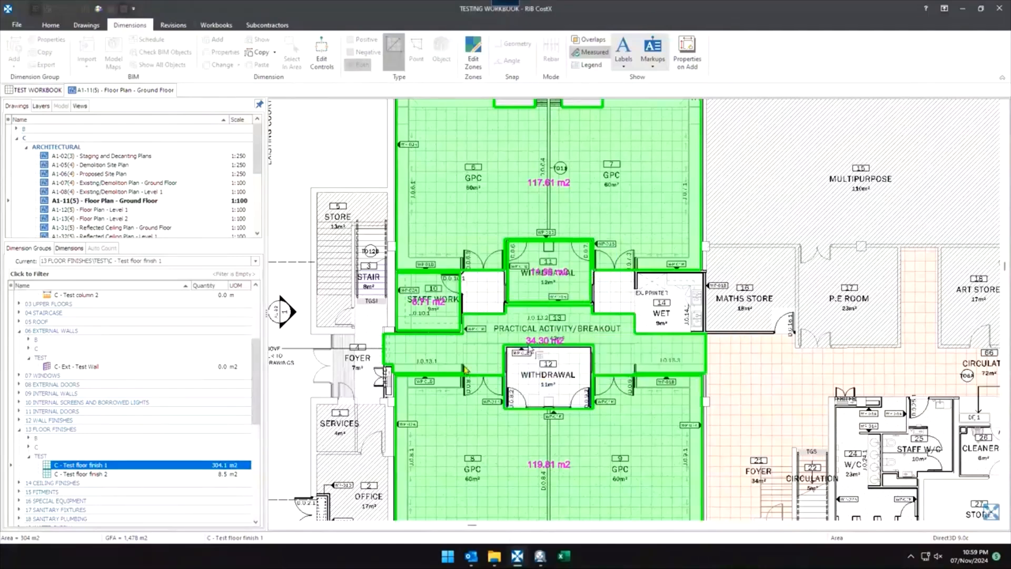
Examine the C - Test floor finish 2 and C - Test floor finish 1 dimensions in turn, and redisplay the whole TEST folder.
click(95, 474)
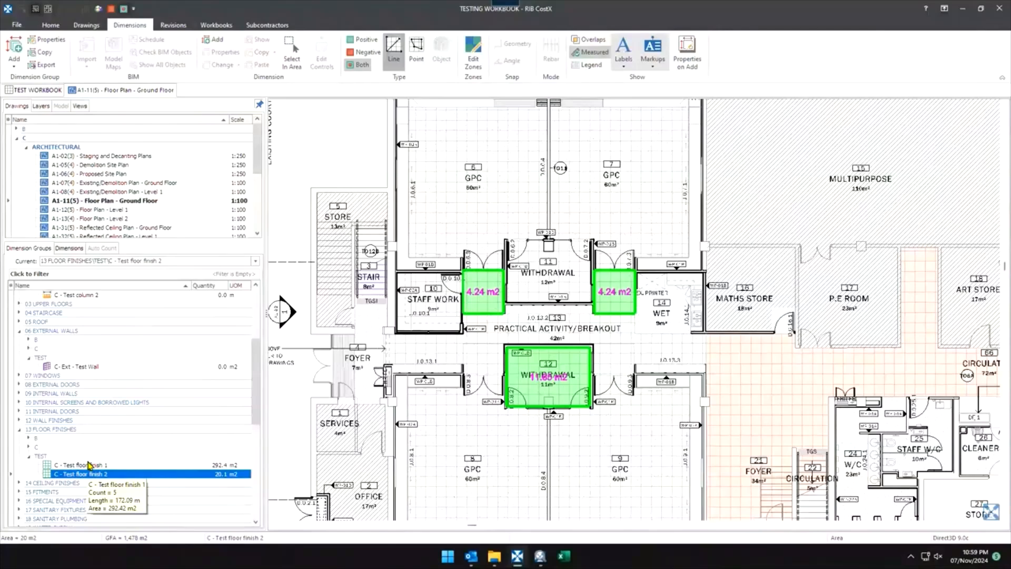
click(90, 465)
click(47, 456)
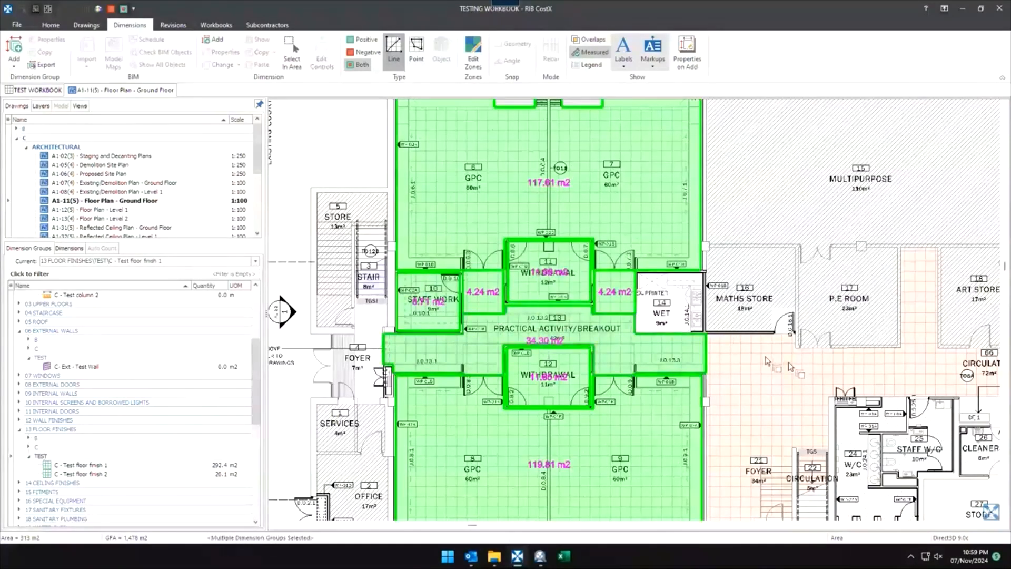
Select the two large GPC floor areas on either side of the breakout space and move them to C - Test floor finish 2.
scroll(793, 361, down, 2)
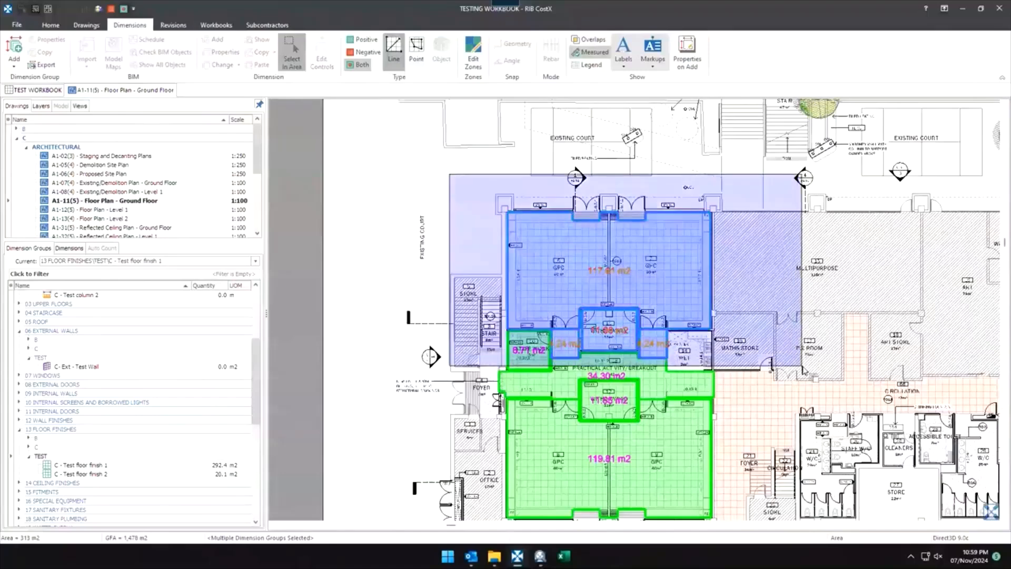
drag(800, 342, 800, 342)
middle_drag(816, 424, 800, 344)
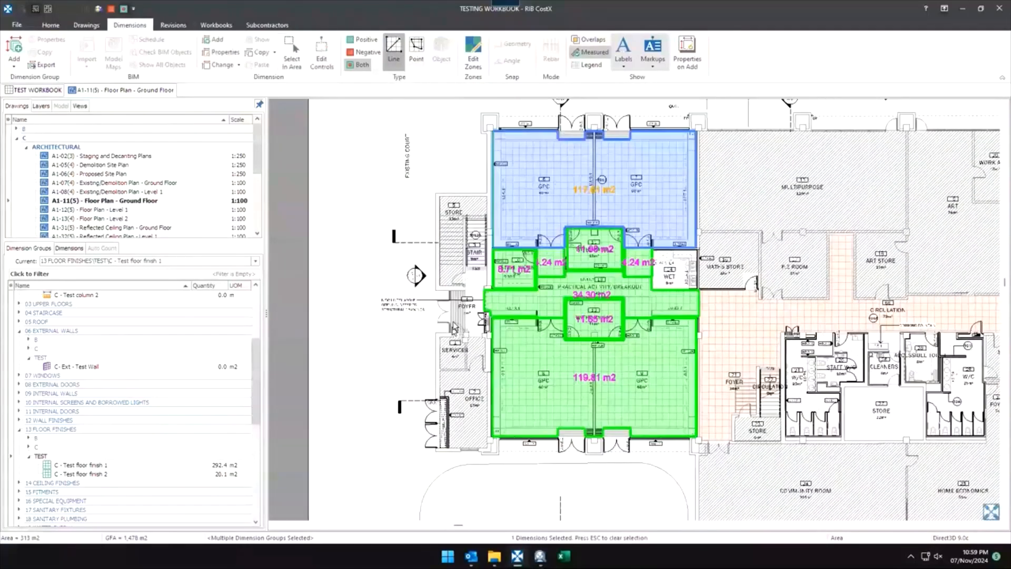
drag(456, 305, 761, 471)
right_click(773, 390)
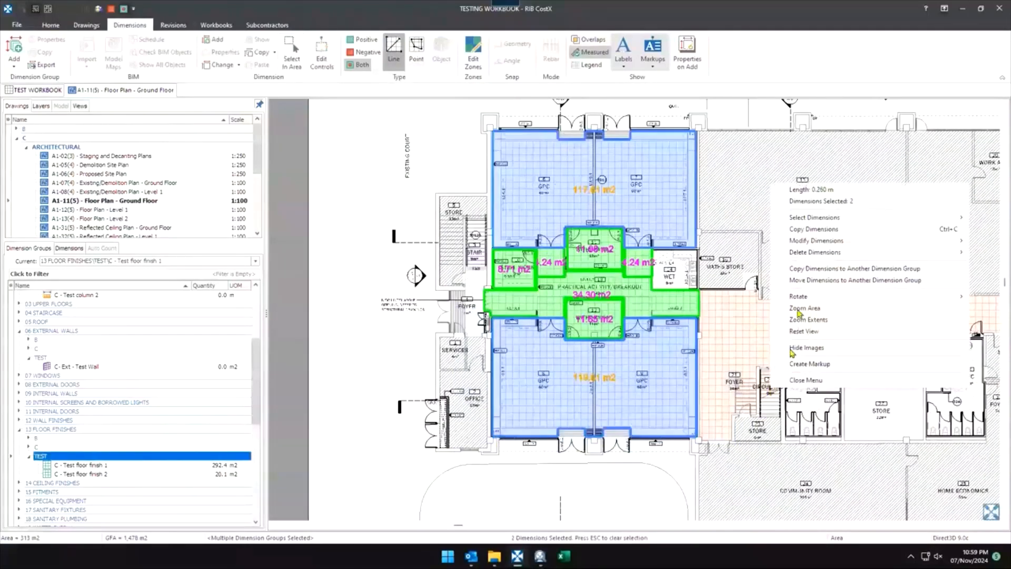
click(804, 284)
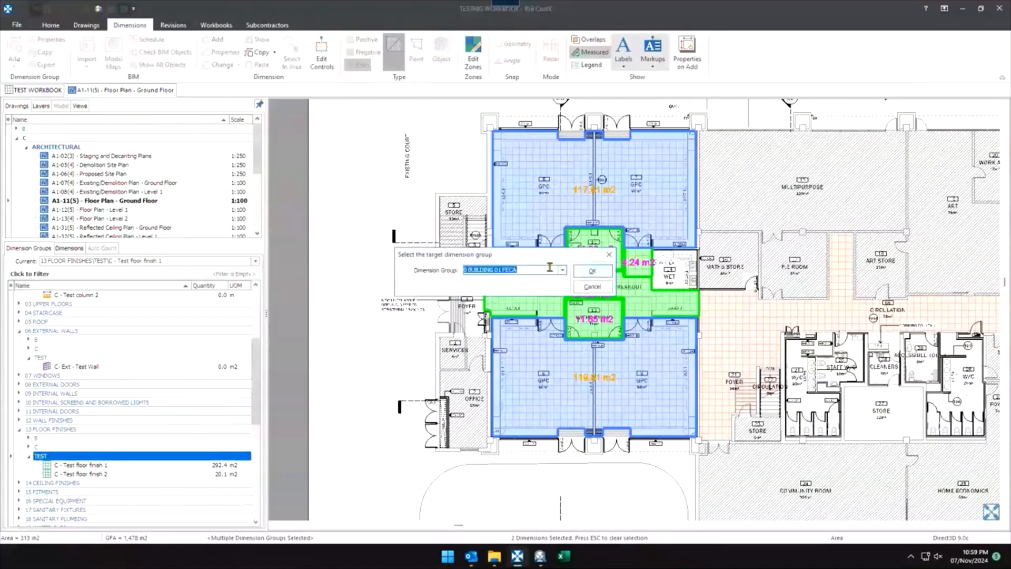
click(592, 271)
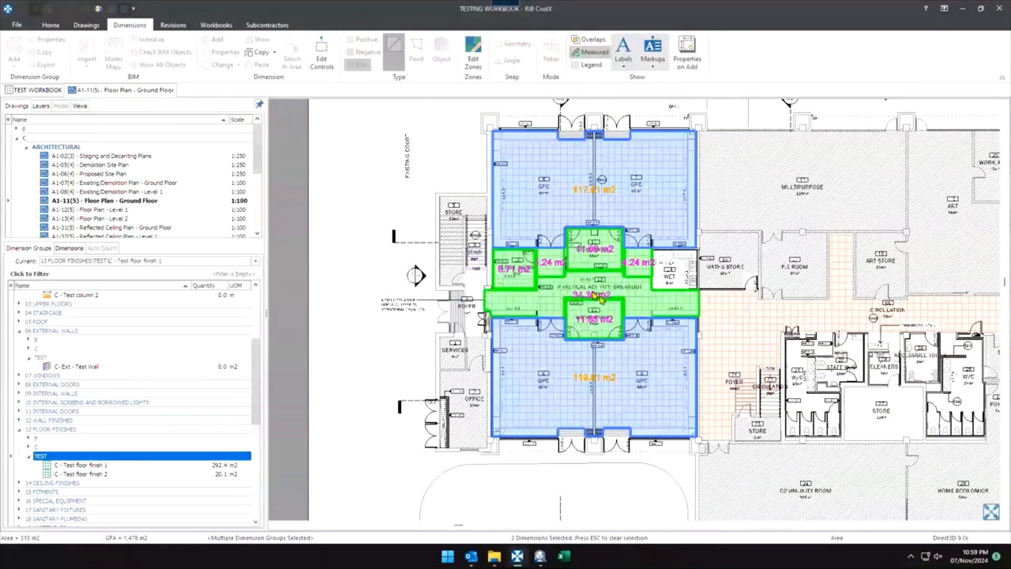
Check which floor areas belong to C - Test floor finish 2 and which remain in C - Test floor finish 1.
click(99, 473)
click(98, 464)
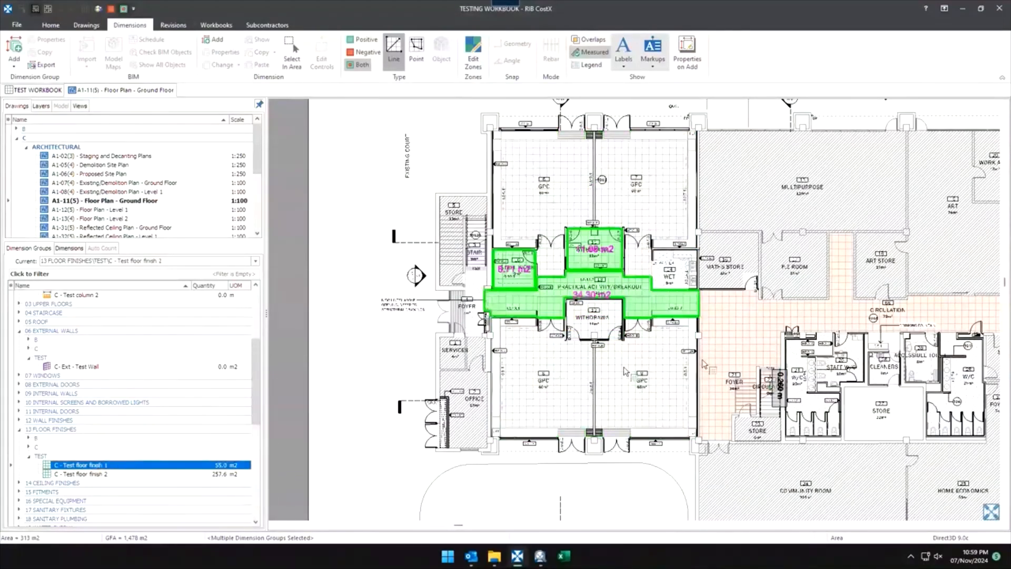
middle_drag(660, 367, 549, 386)
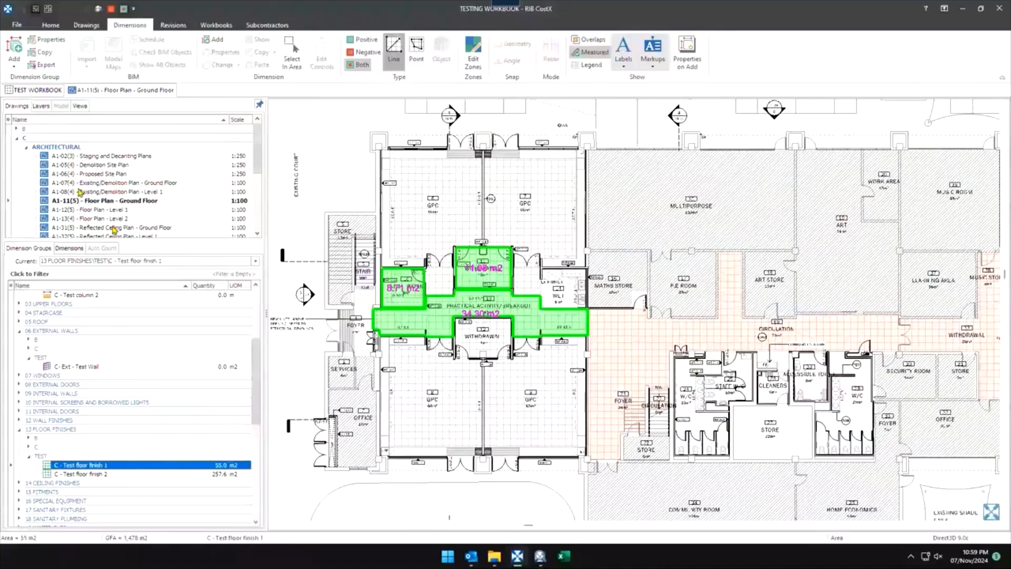
Make C - Test column 1 the current dimension group and count the four corner posts of the shade sail beside Home Economics.
scroll(87, 342, up, 2)
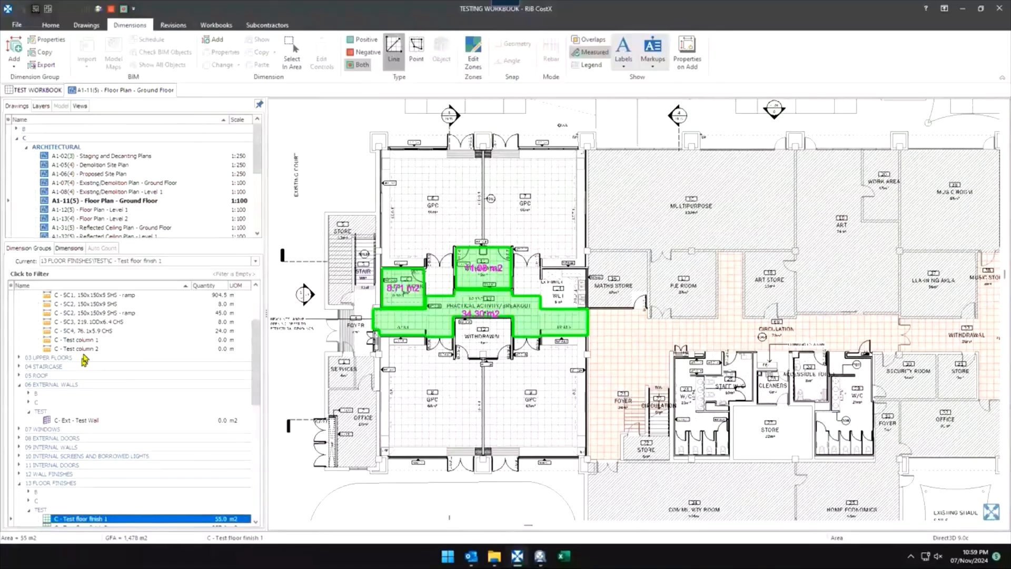
click(86, 339)
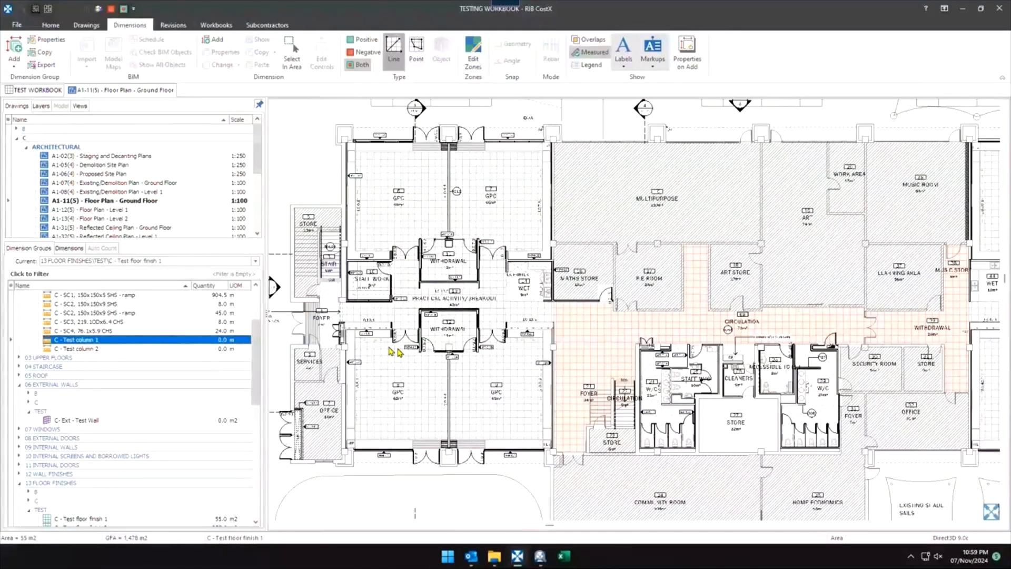
scroll(546, 381, up, 4)
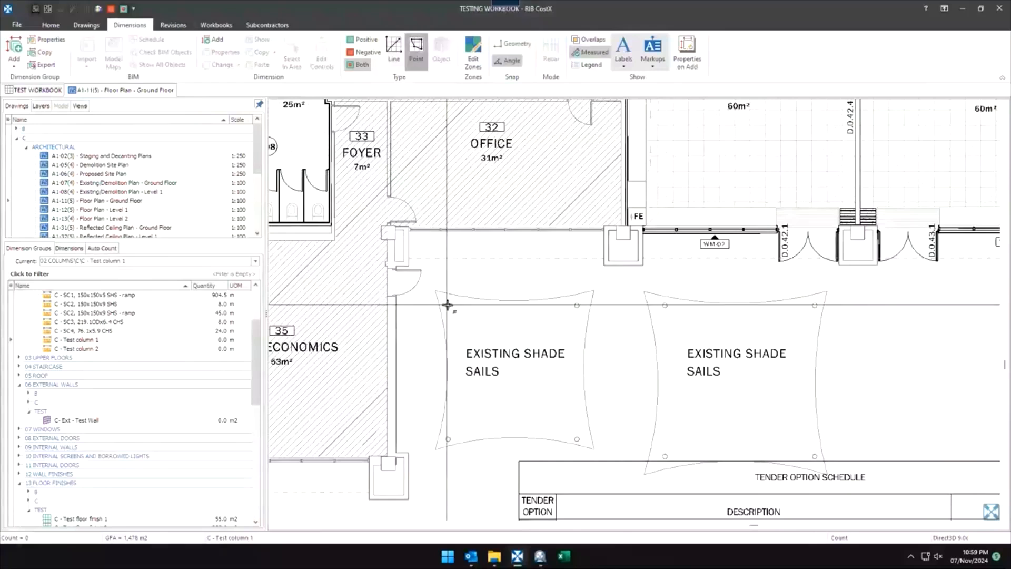
click(447, 304)
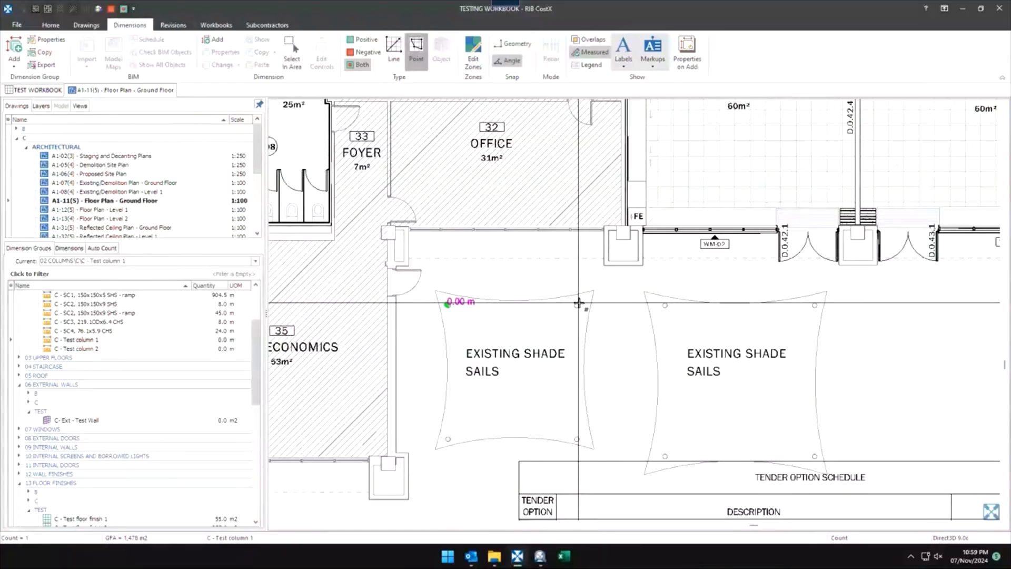
click(578, 303)
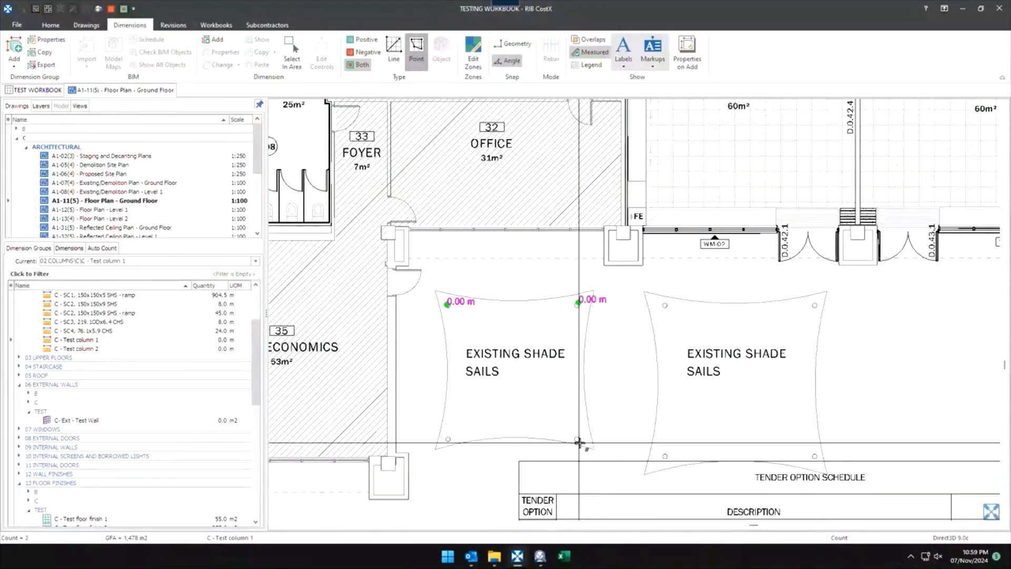
click(579, 441)
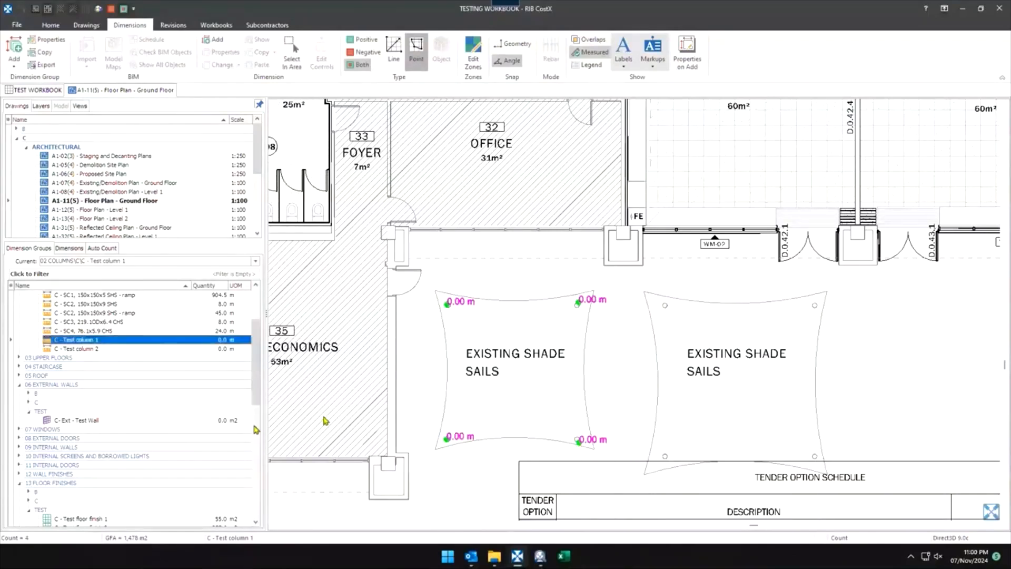
click(447, 438)
Count the four corner posts of the second existing shade sail, farther from Home Economics, in C - Test column 1.
click(665, 304)
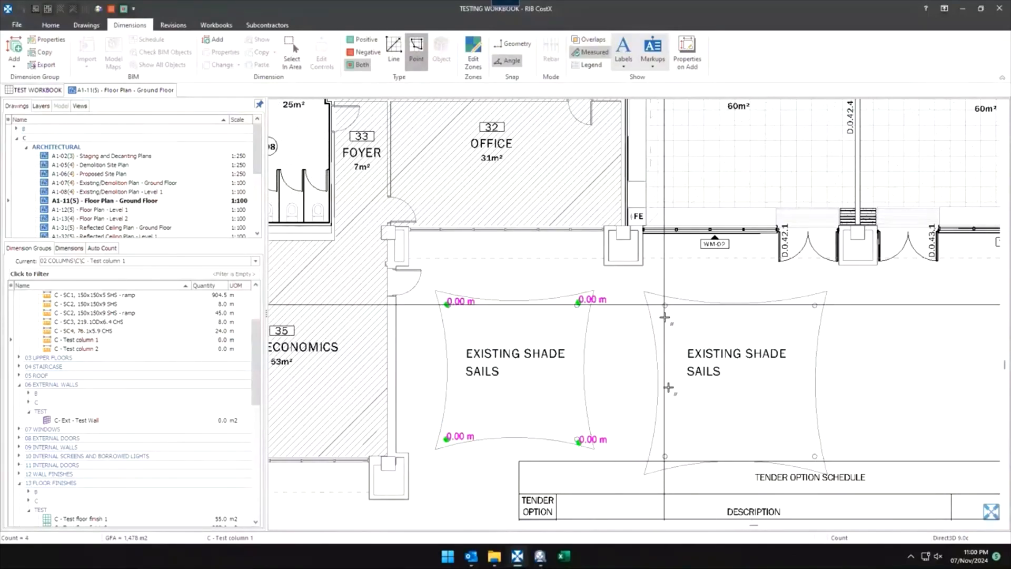
click(664, 455)
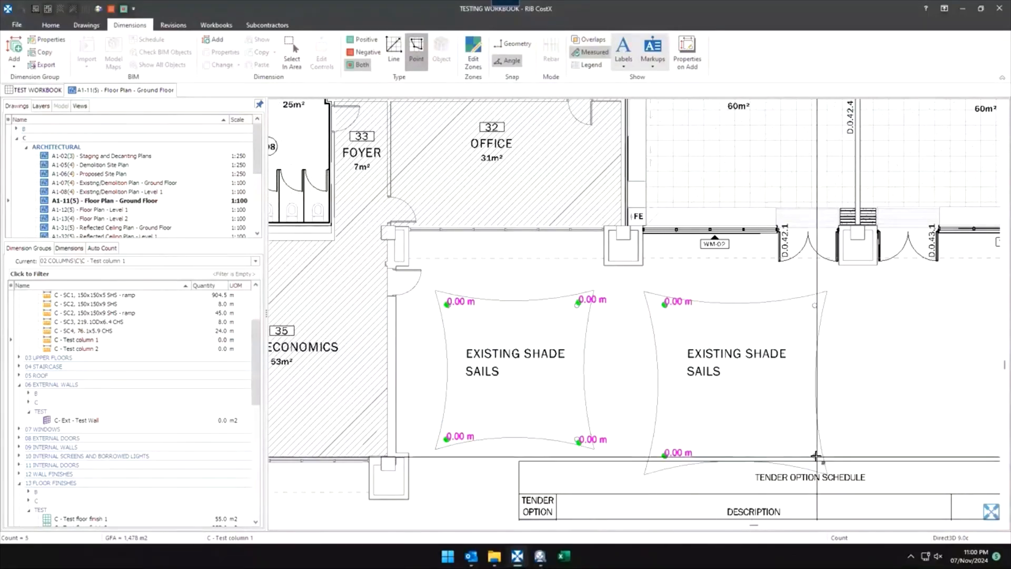
click(814, 304)
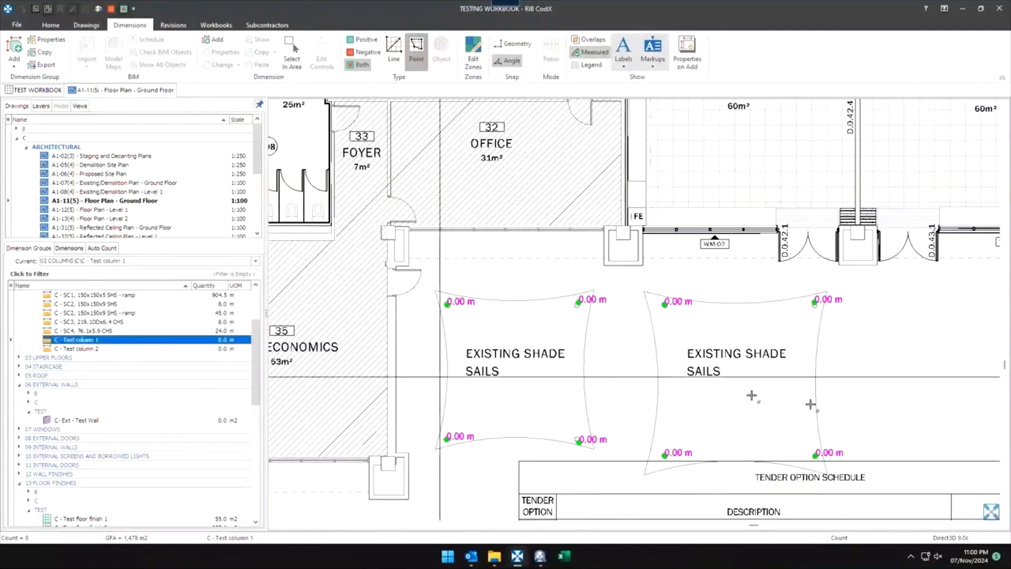
middle_drag(811, 404, 786, 375)
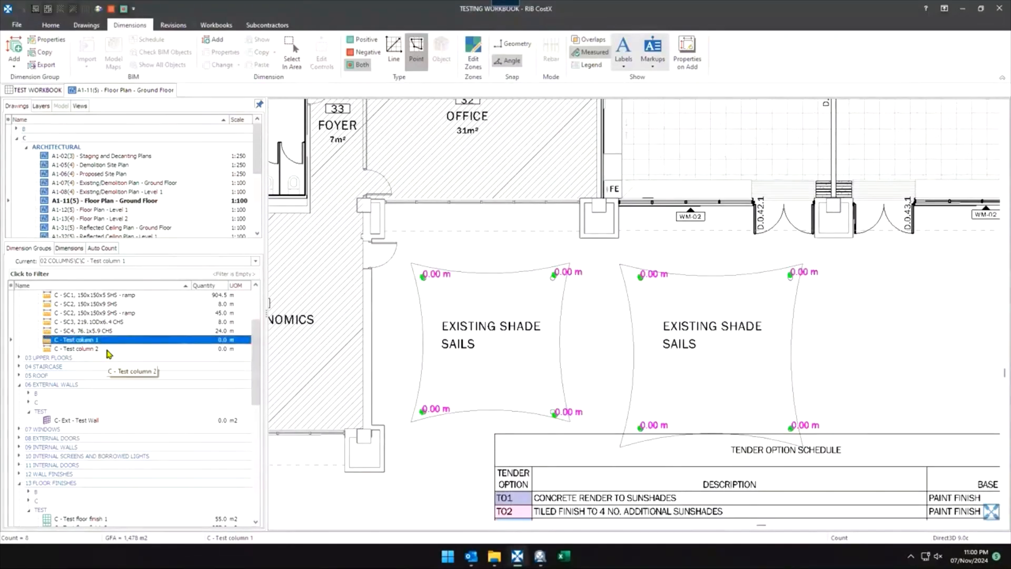
drag(356, 216, 363, 340)
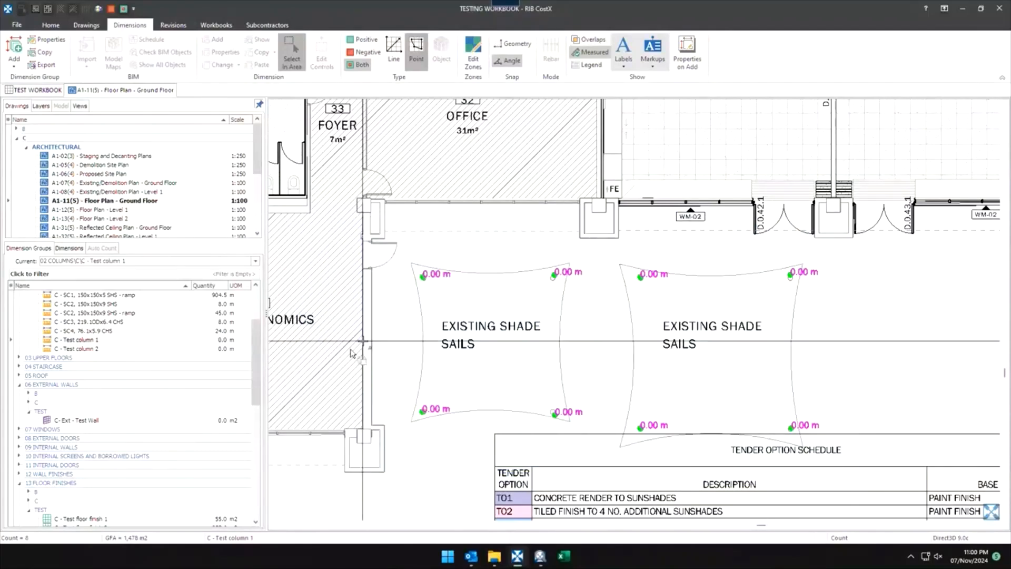
Check which counts are held in C - Test column 1 and in C - Test column 2.
click(79, 340)
click(85, 349)
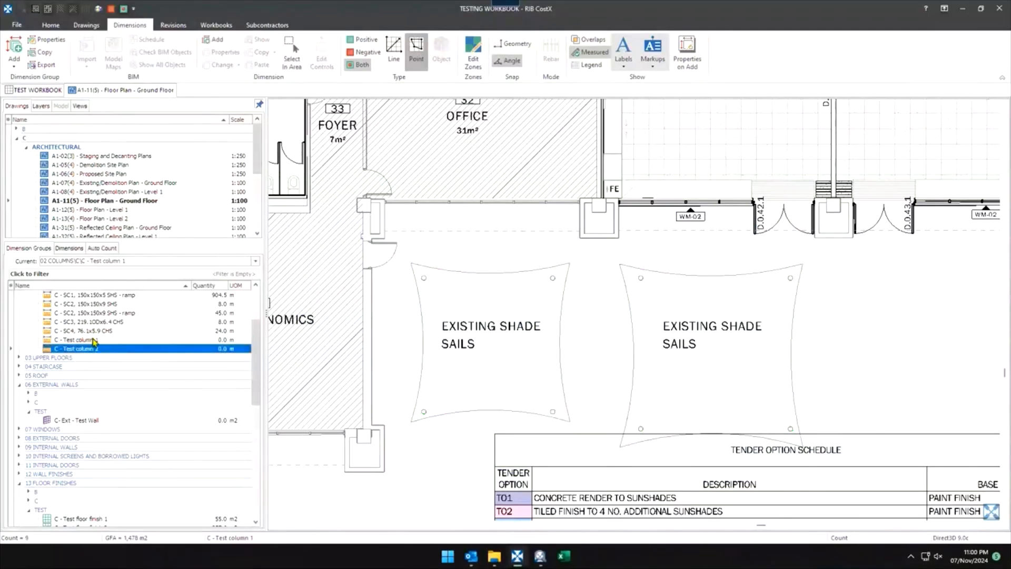
double_click(94, 345)
key(Escape)
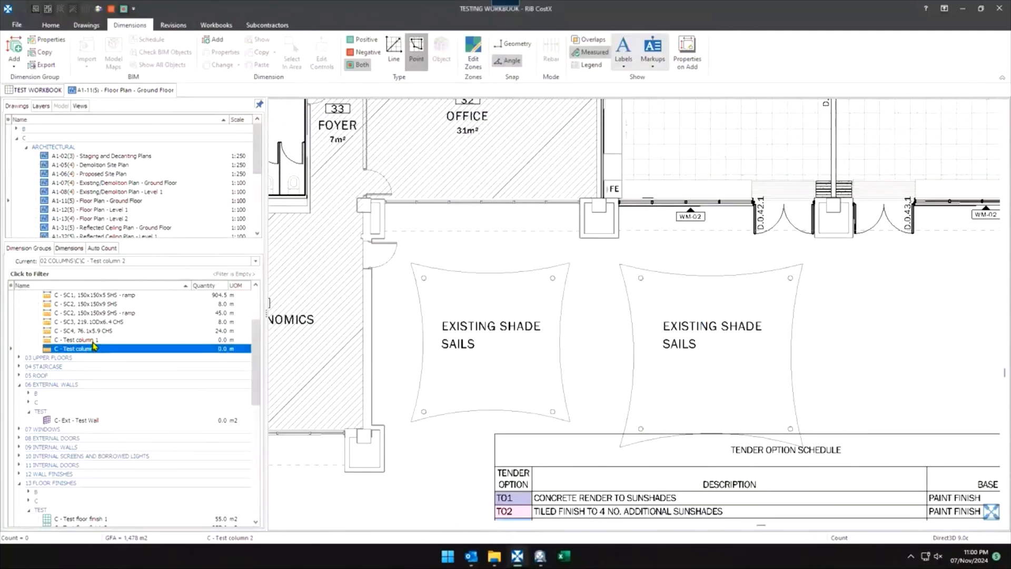
Try to move the four counts on the shade sail beside Home Economics from C - Test column 1 to another dimension group.
click(79, 340)
click(291, 53)
drag(389, 228, 598, 506)
right_click(600, 505)
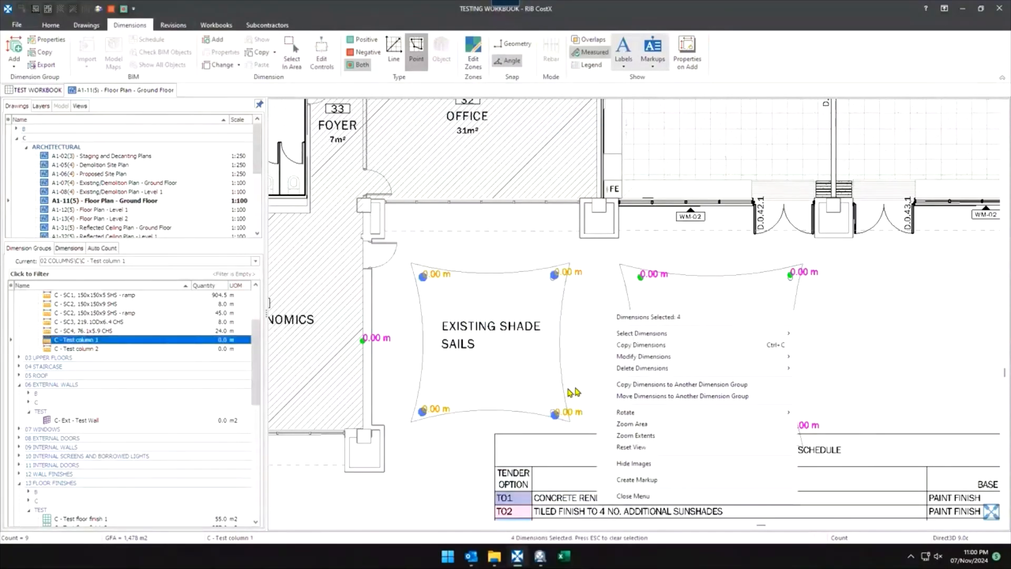
click(650, 396)
click(593, 270)
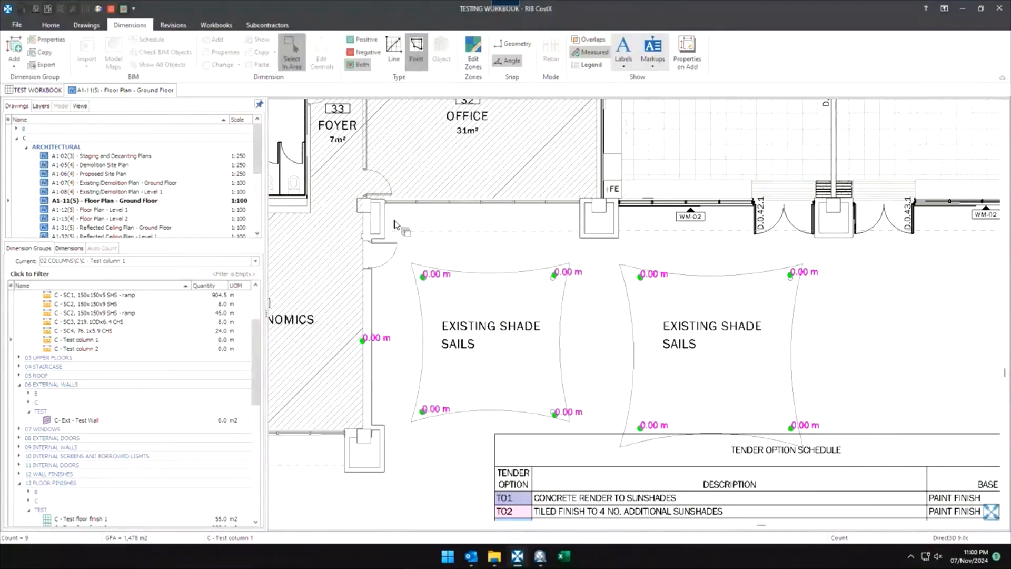
Select the four post counts of the shade sail beside Home Economics and move them to C - Test column 2.
drag(395, 221, 425, 271)
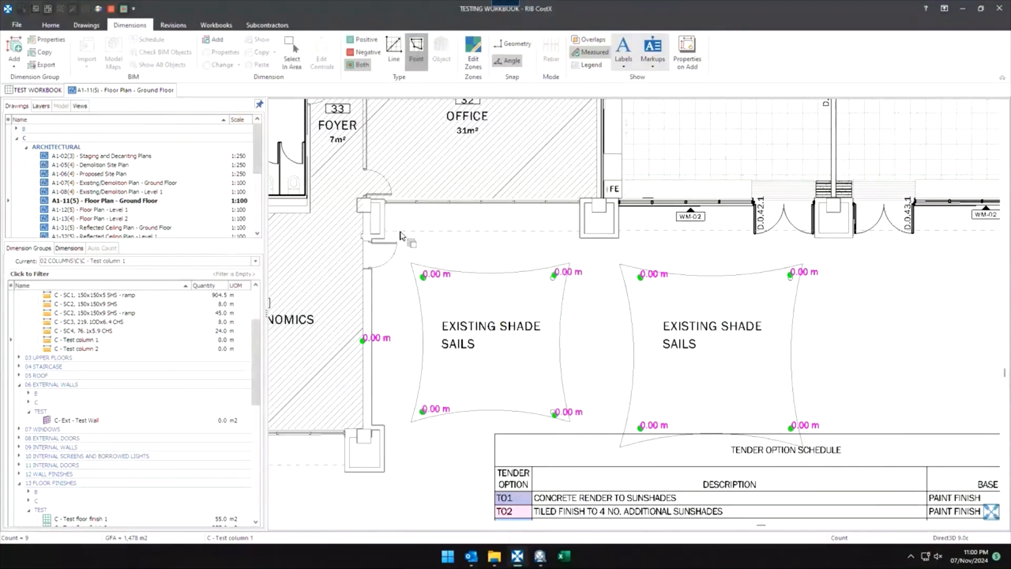
mouse_move(399, 231)
mouse_down()
mouse_move(533, 410)
mouse_move(600, 471)
mouse_up()
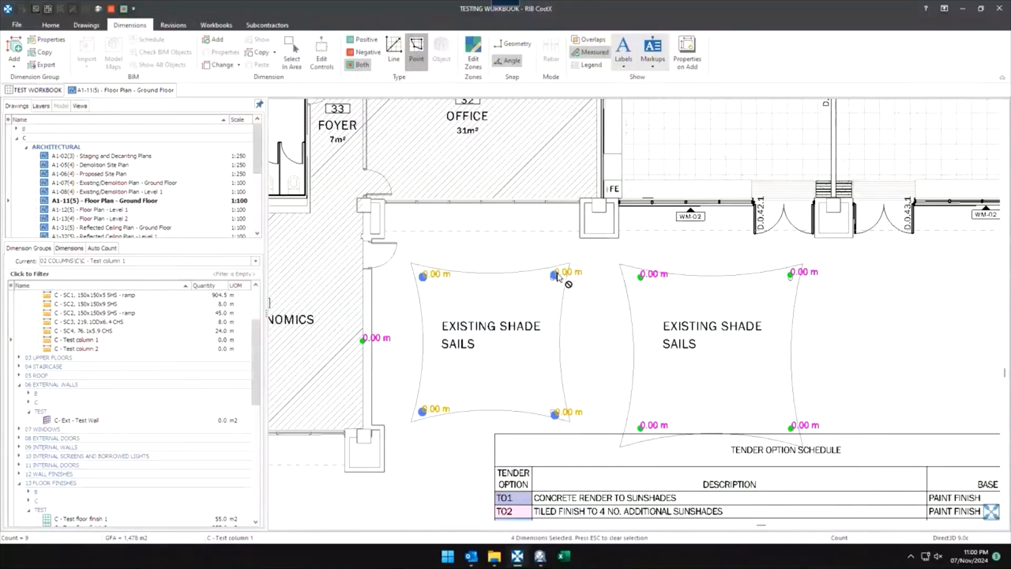
right_click(510, 369)
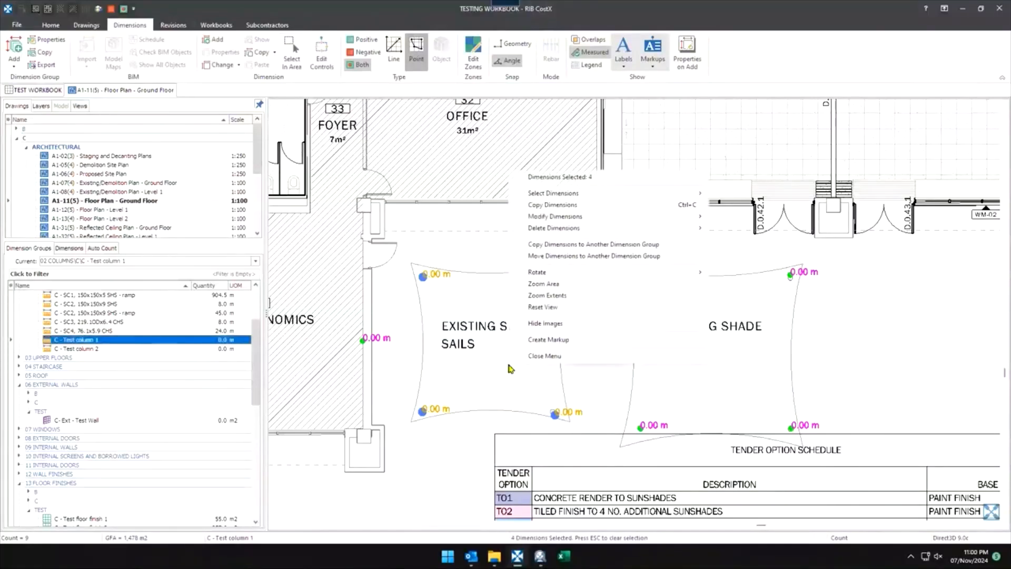
click(558, 256)
text(C - Test column 2)
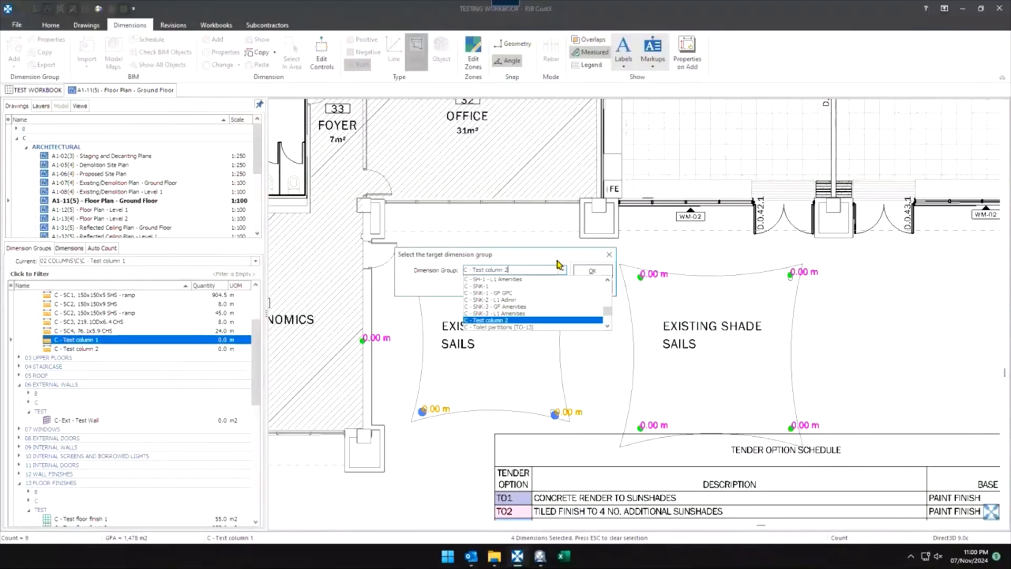
click(598, 273)
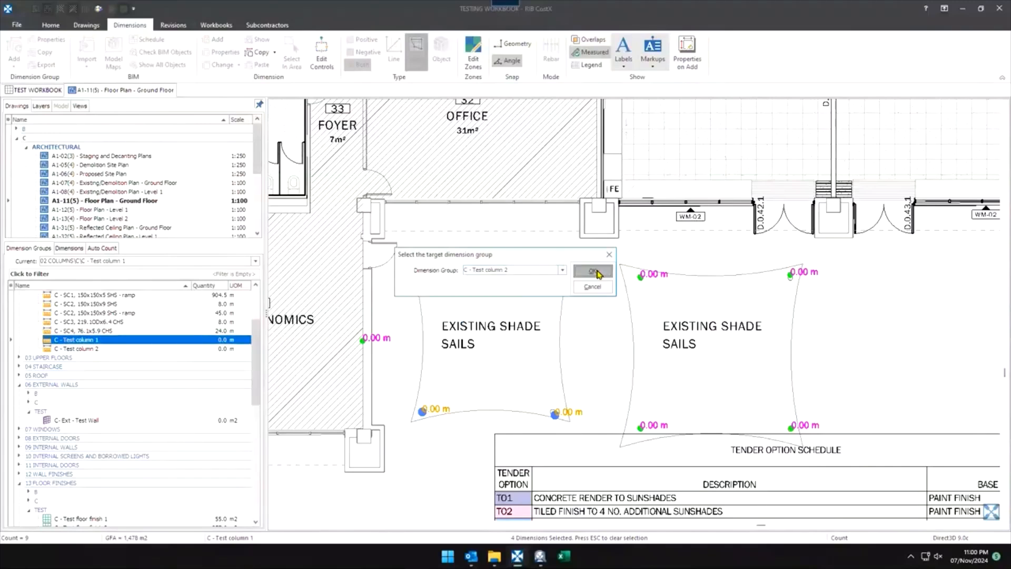
click(599, 273)
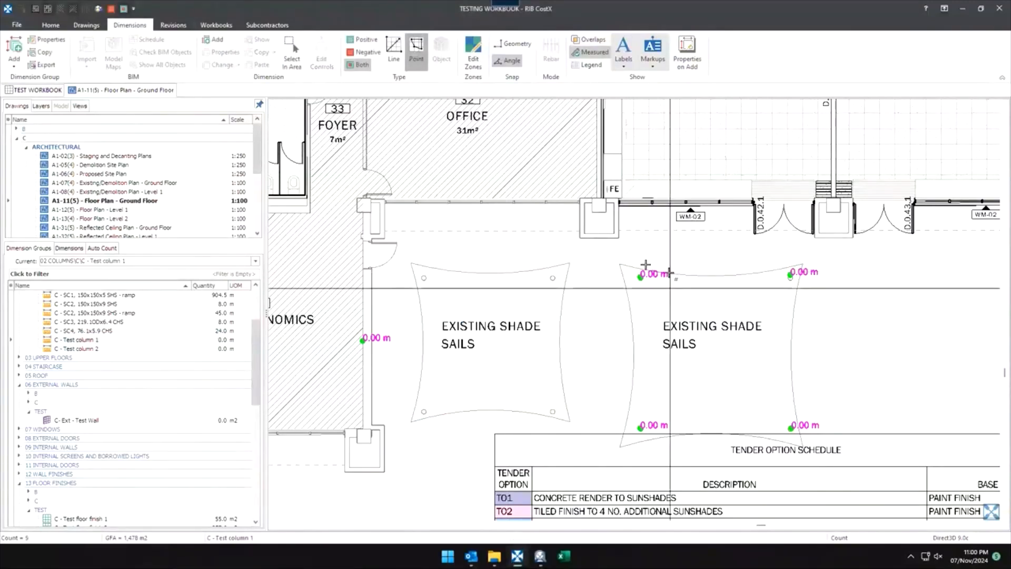
Compare the counts in both test column groups and delete the stray count on the Home Economics wall from C - Test column 1.
click(90, 342)
click(93, 349)
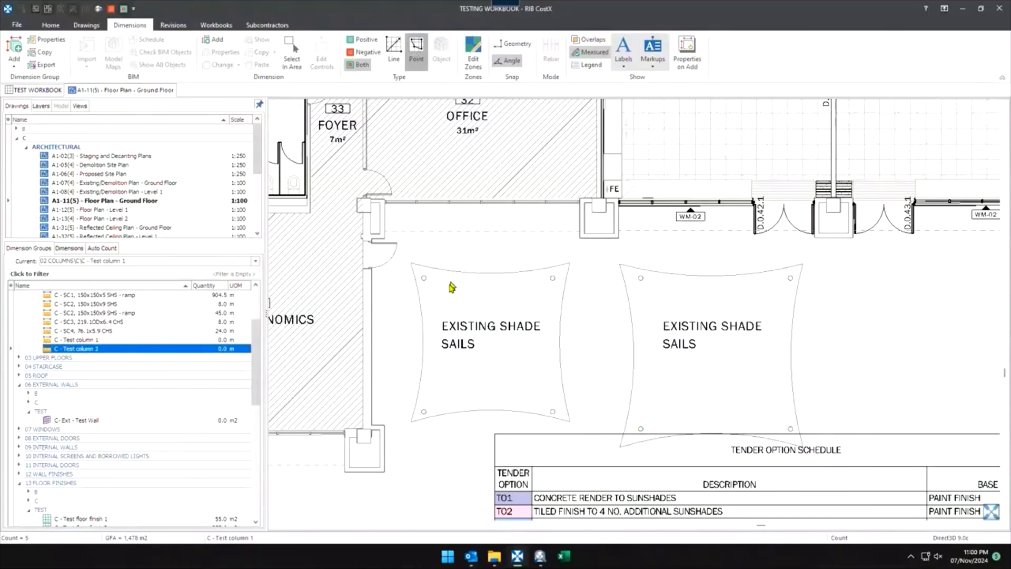
click(79, 342)
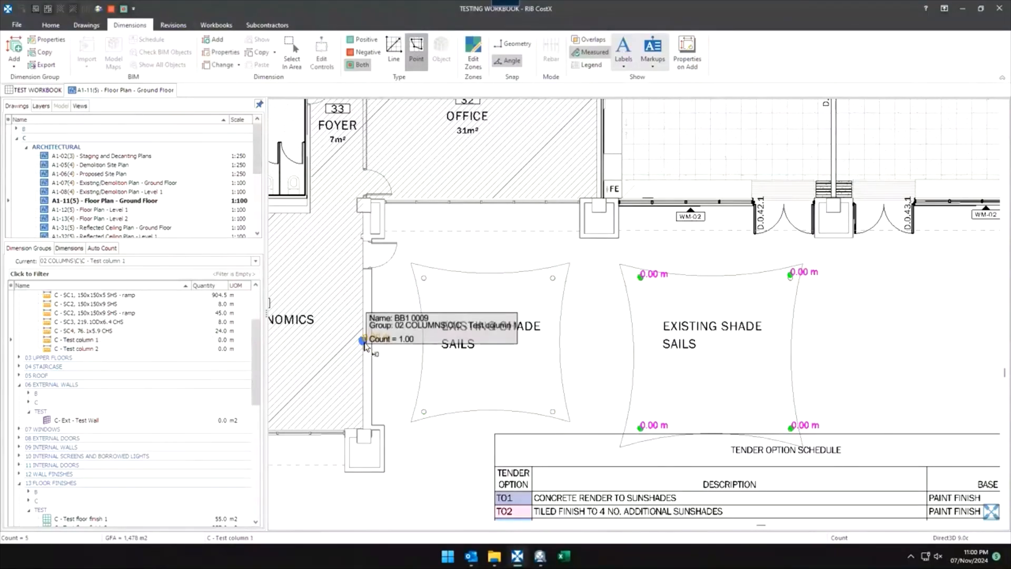
click(90, 339)
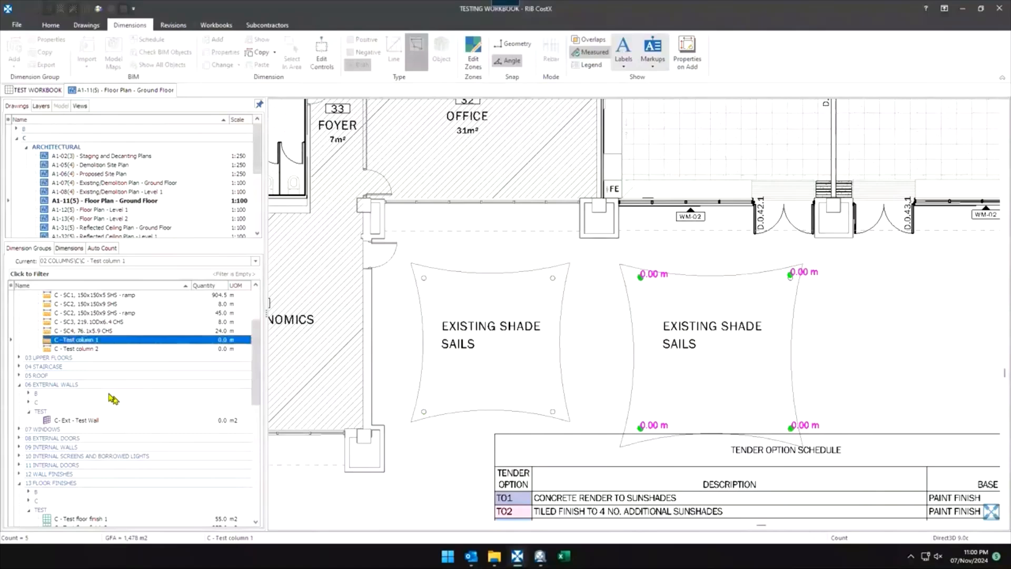
click(93, 348)
click(102, 339)
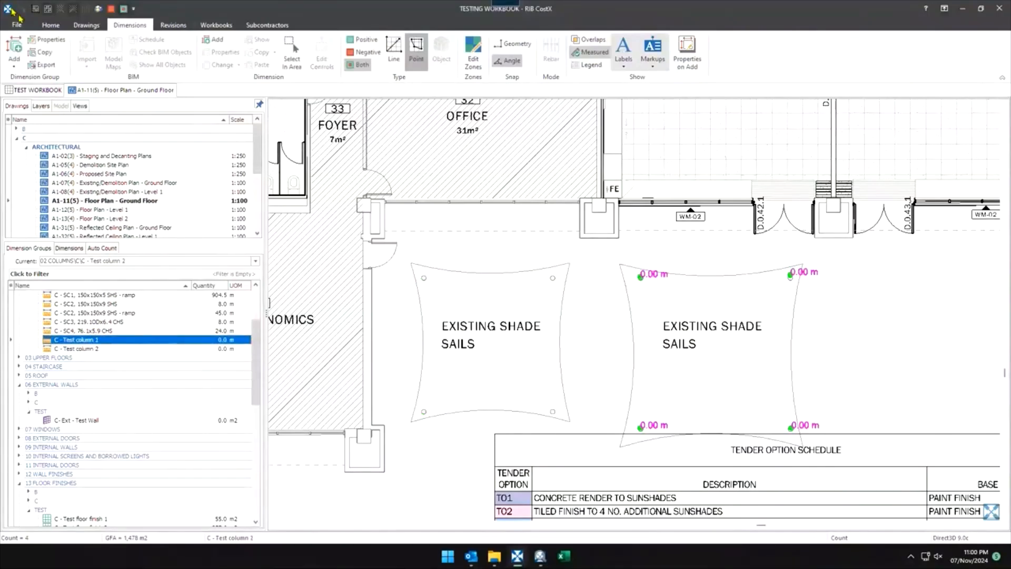
middle_drag(806, 388, 669, 352)
mouse_move(618, 285)
middle_down()
mouse_move(607, 314)
mouse_move(598, 267)
middle_up()
key(s)
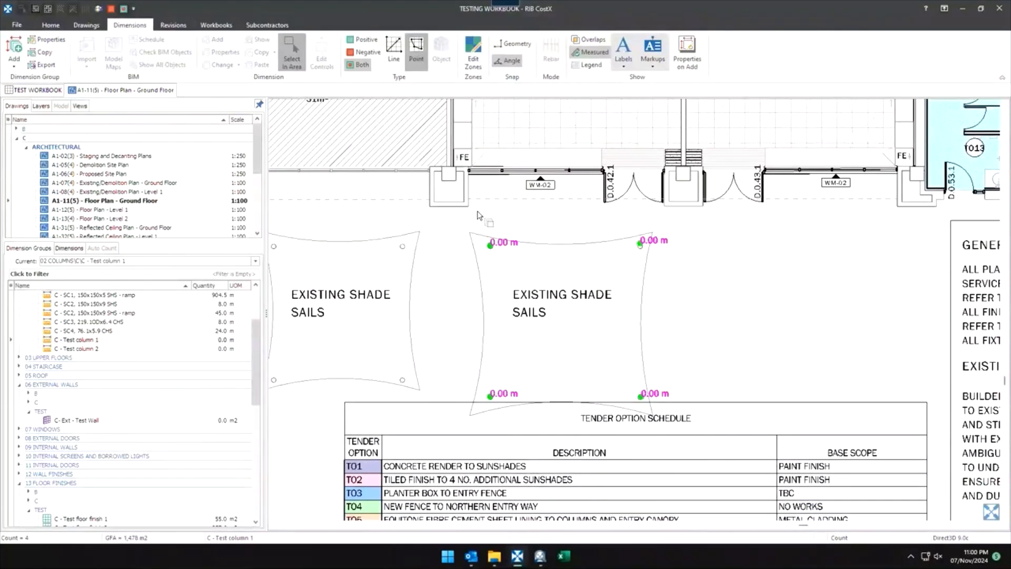
drag(460, 199, 693, 296)
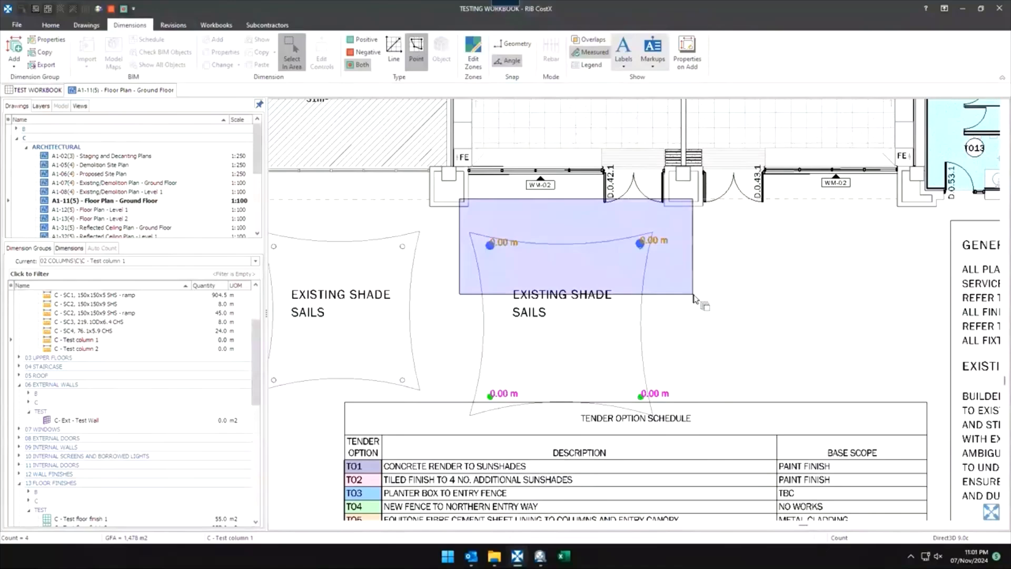
drag(693, 294, 694, 296)
right_click(694, 296)
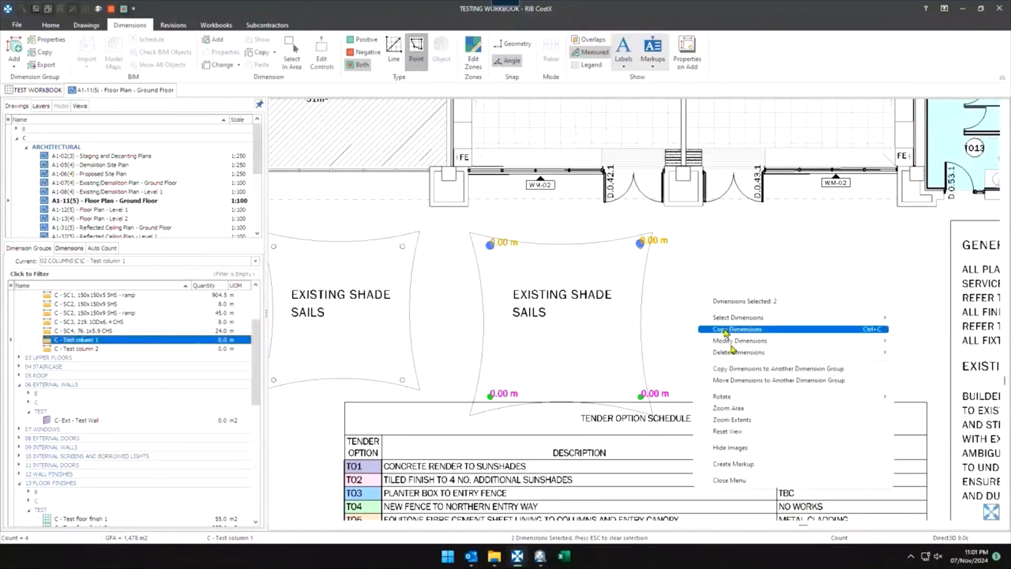
click(658, 287)
key(Escape)
Set the height of the second shade sail's two post counts nearest the building to 5 m in C - Test column 1.
key(s)
drag(431, 219, 761, 312)
middle_drag(752, 339, 750, 301)
right_click(754, 319)
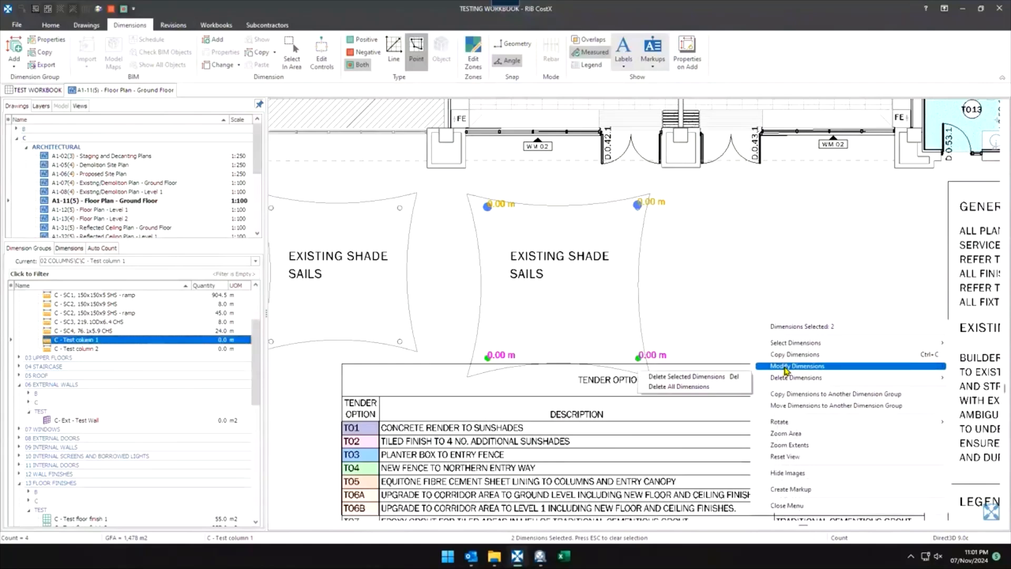
mouse_move(782, 367)
click(696, 379)
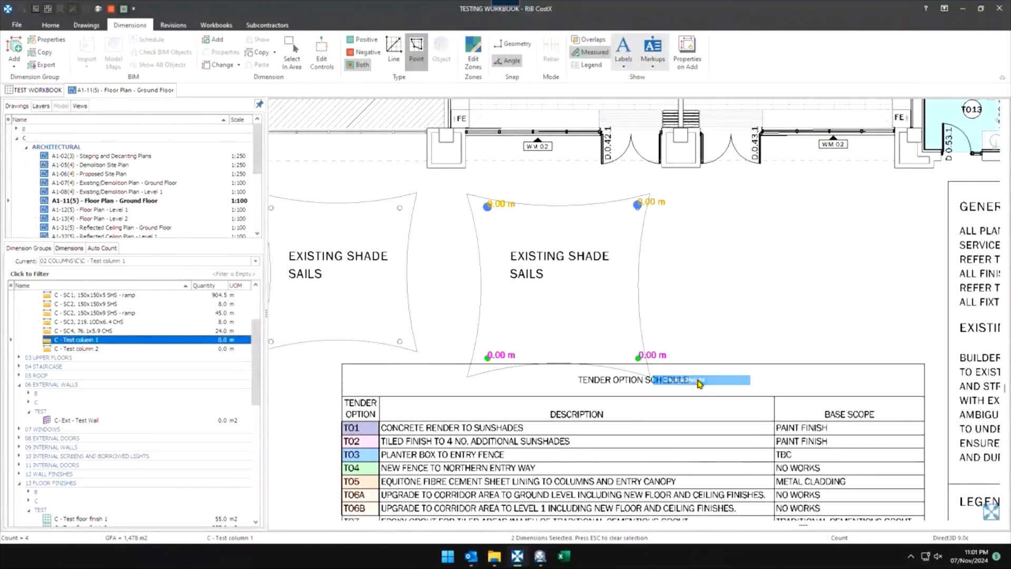
text(3)
key(Return)
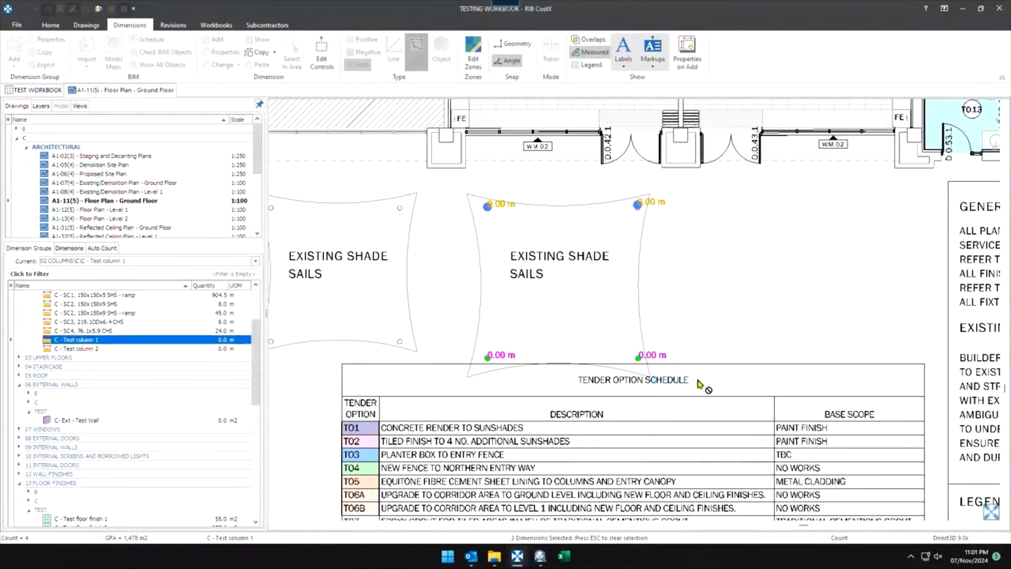
Set the second shade sail's lower-left post count to a height of 4 m.
drag(465, 336, 552, 395)
right_click(552, 393)
mouse_move(594, 246)
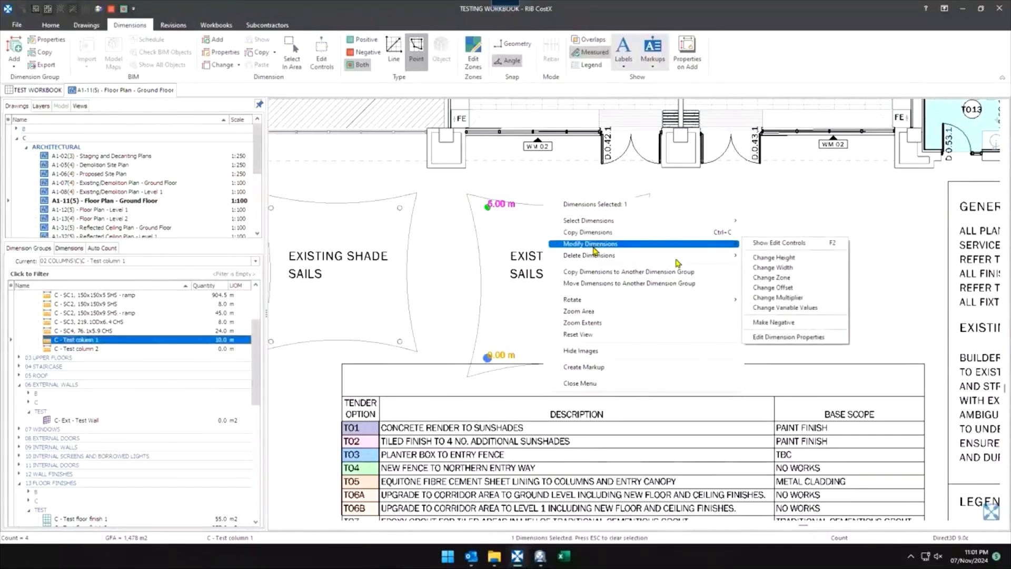
click(807, 259)
key(Return)
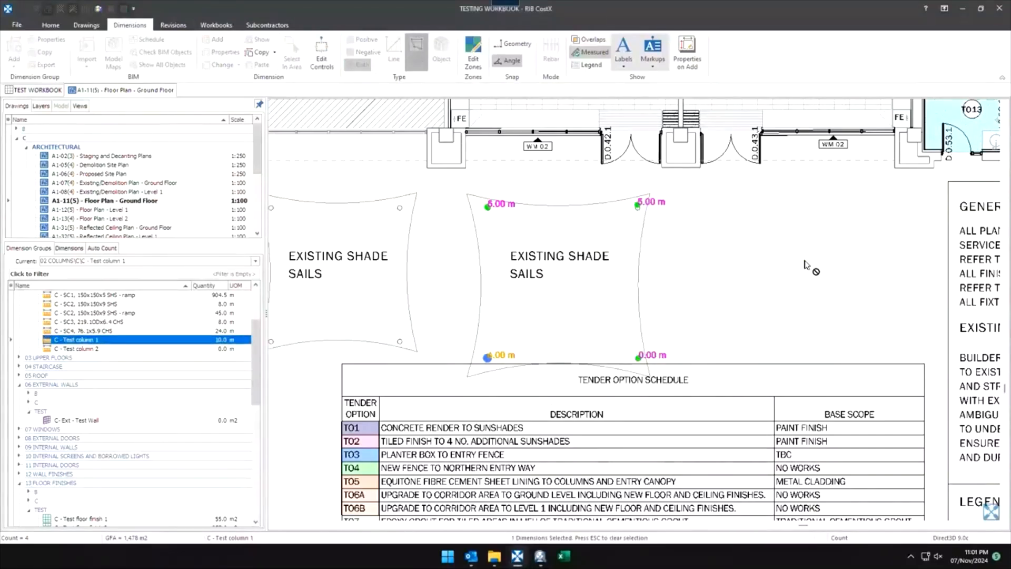
drag(612, 335, 735, 410)
right_click(735, 408)
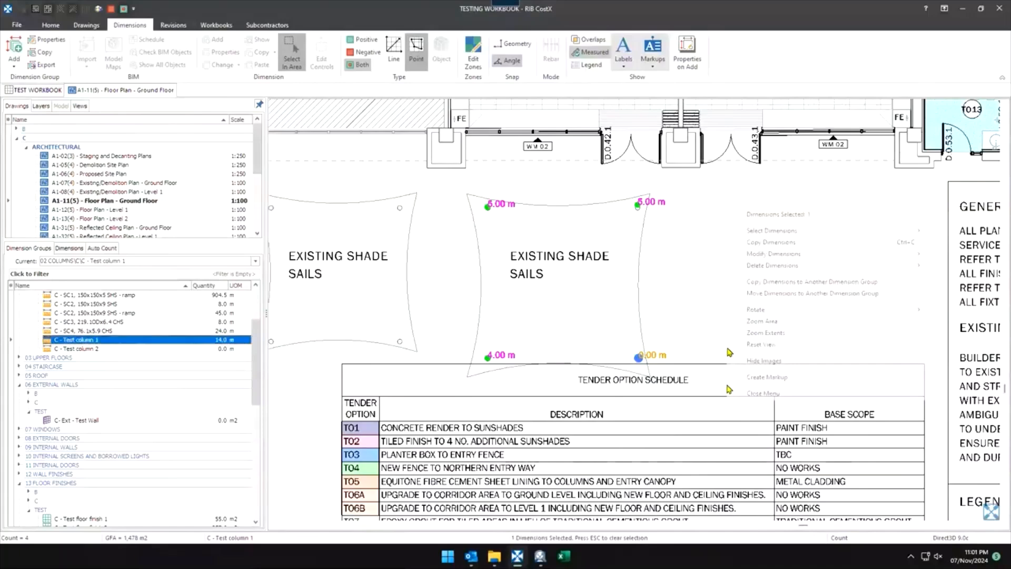
click(757, 244)
right_click(639, 358)
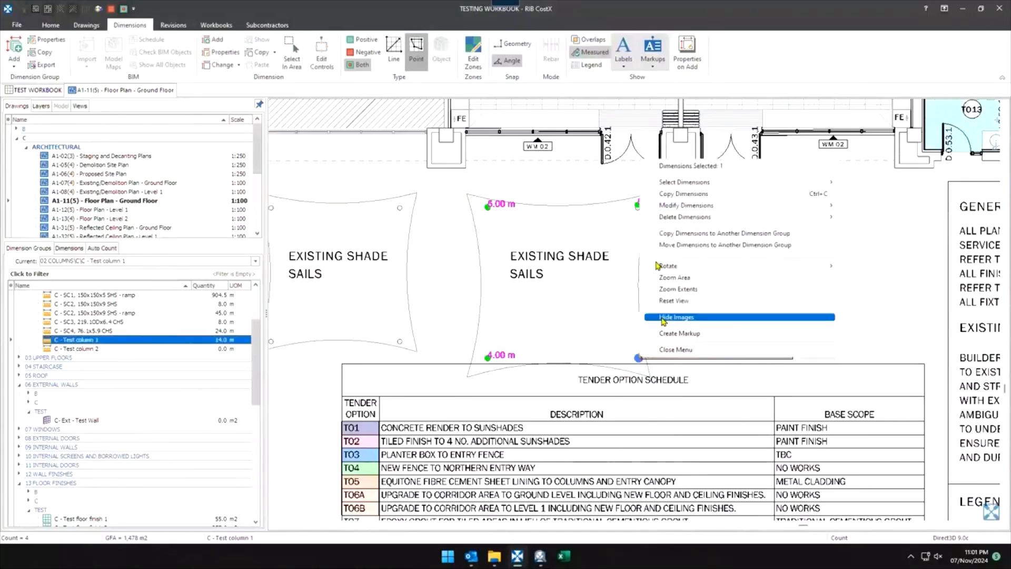
mouse_move(666, 206)
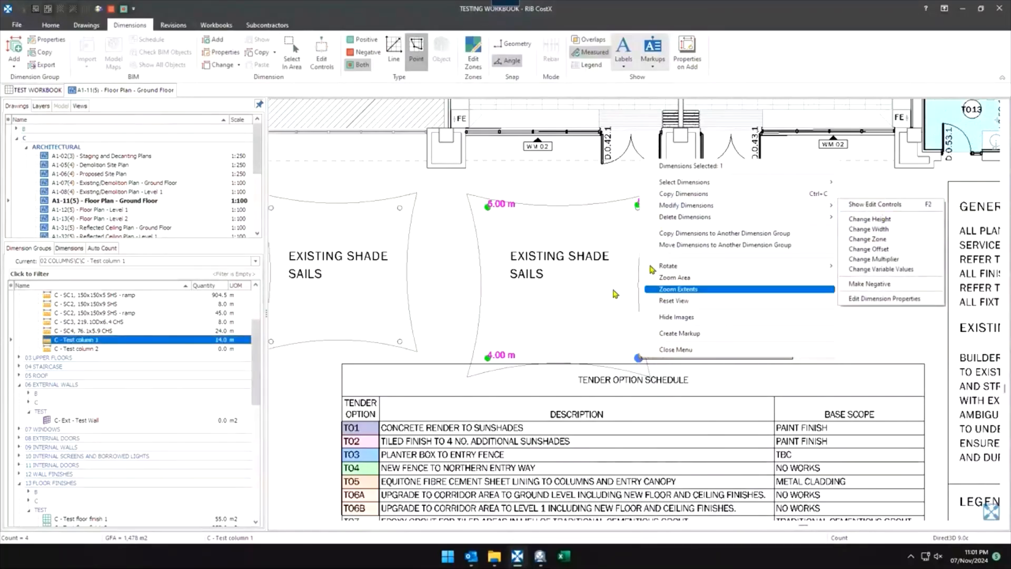
click(546, 197)
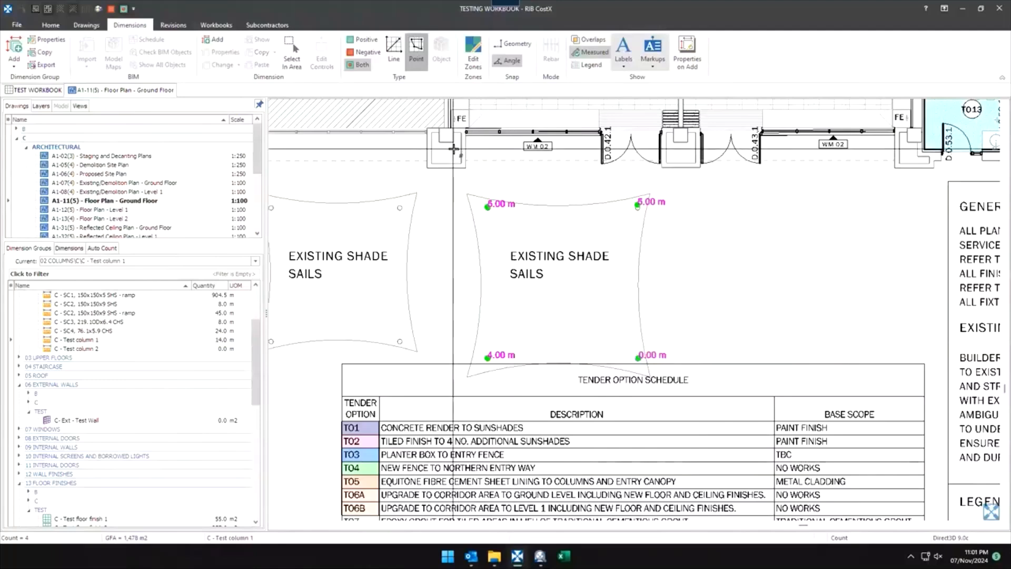
Select the second shade sail's two upper posts and its lower-right post together and set their height to 3 m.
ctrl+drag(451, 147, 760, 278)
ctrl+click(639, 358)
right_click(789, 306)
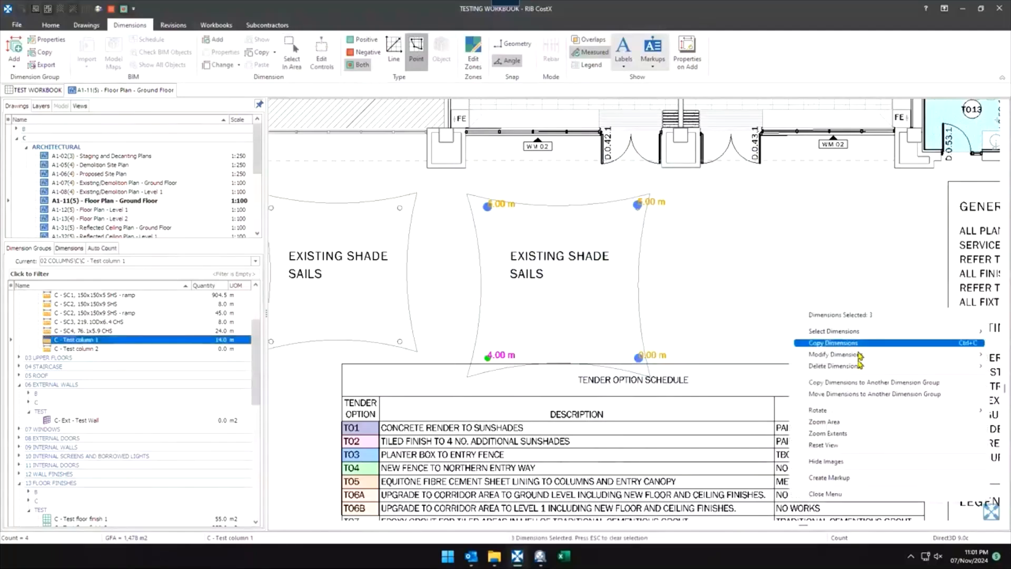
mouse_move(855, 360)
click(736, 369)
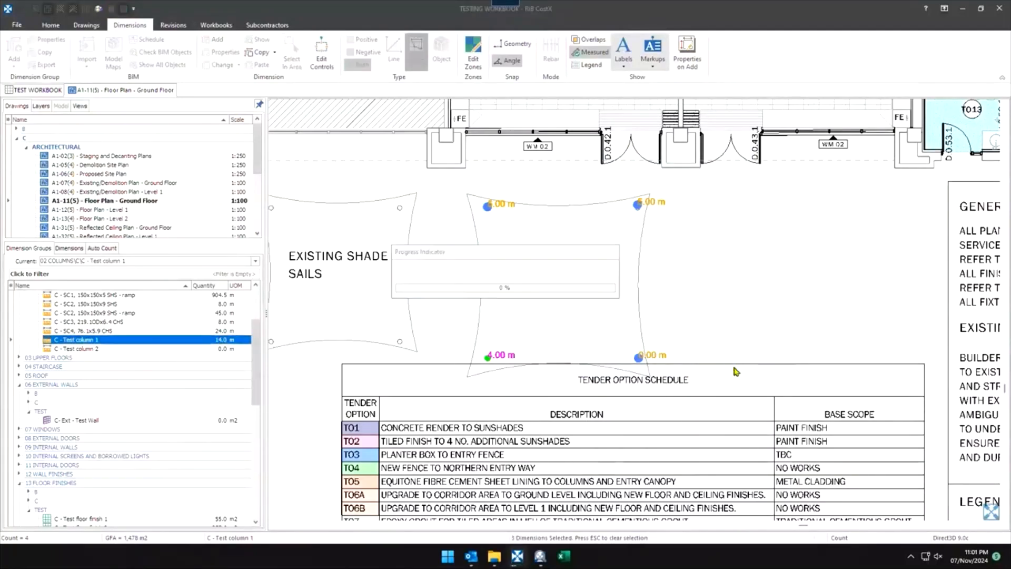
key(Return)
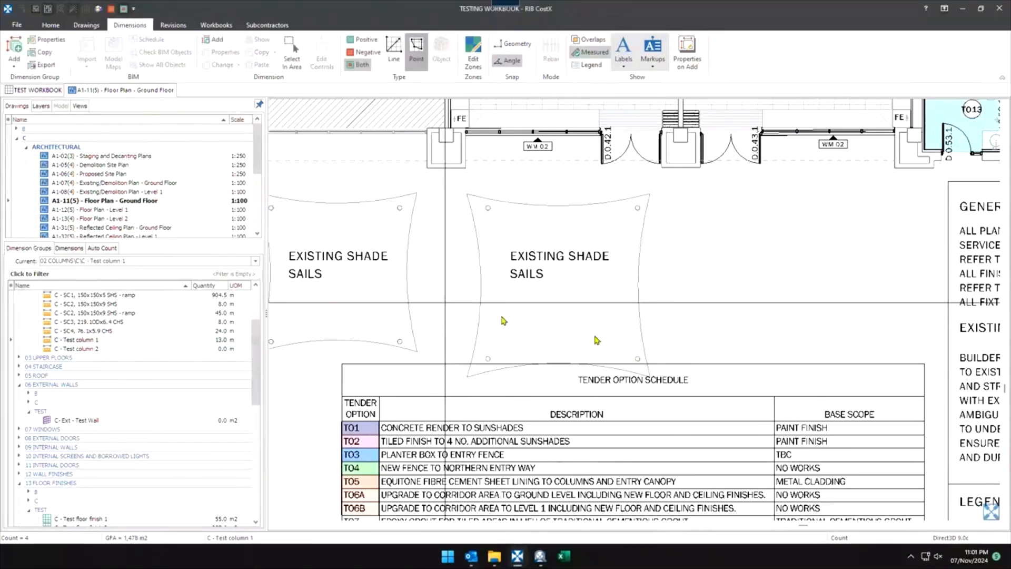
In C - Test column 2, set the height of the two shade sail posts nearest Home Economics to 2 m.
click(94, 349)
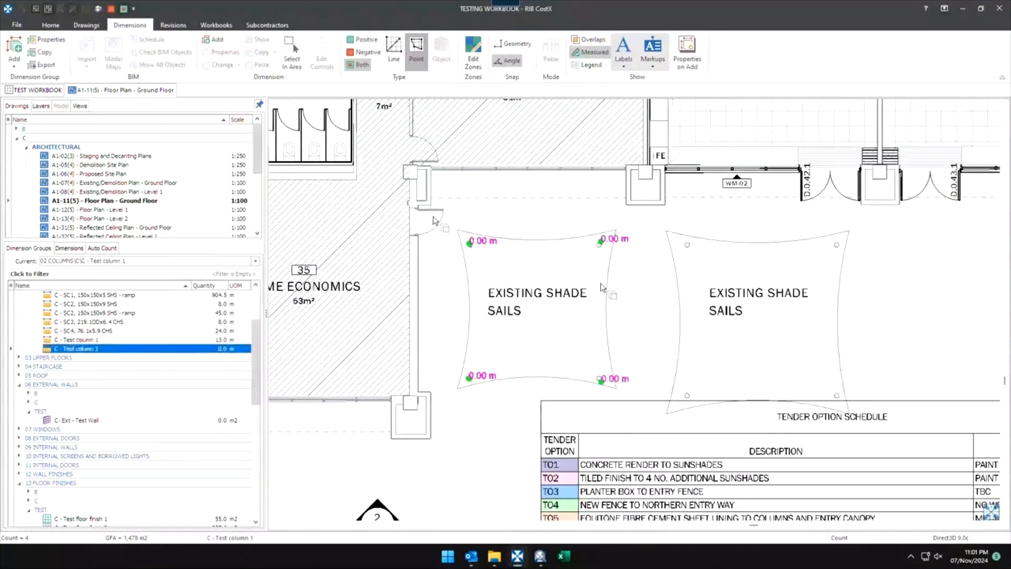
drag(412, 198, 531, 297)
drag(500, 402, 491, 477)
right_click(503, 449)
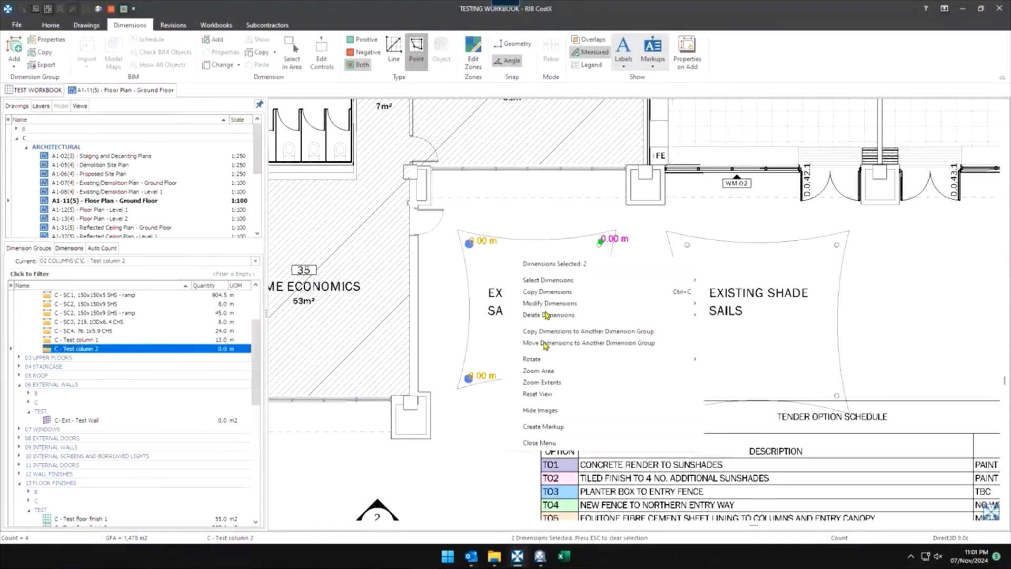
mouse_move(548, 305)
click(738, 317)
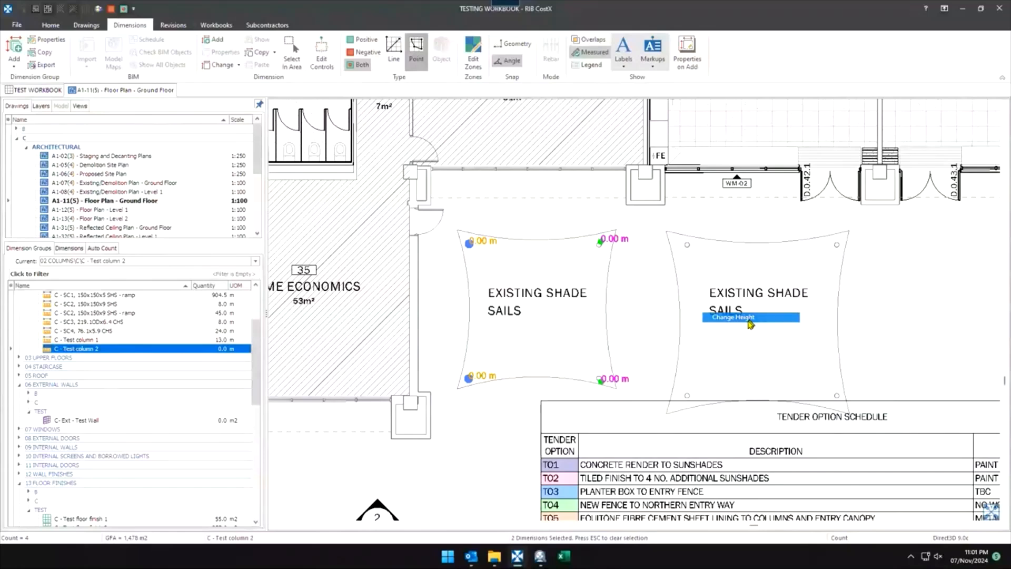
click(597, 272)
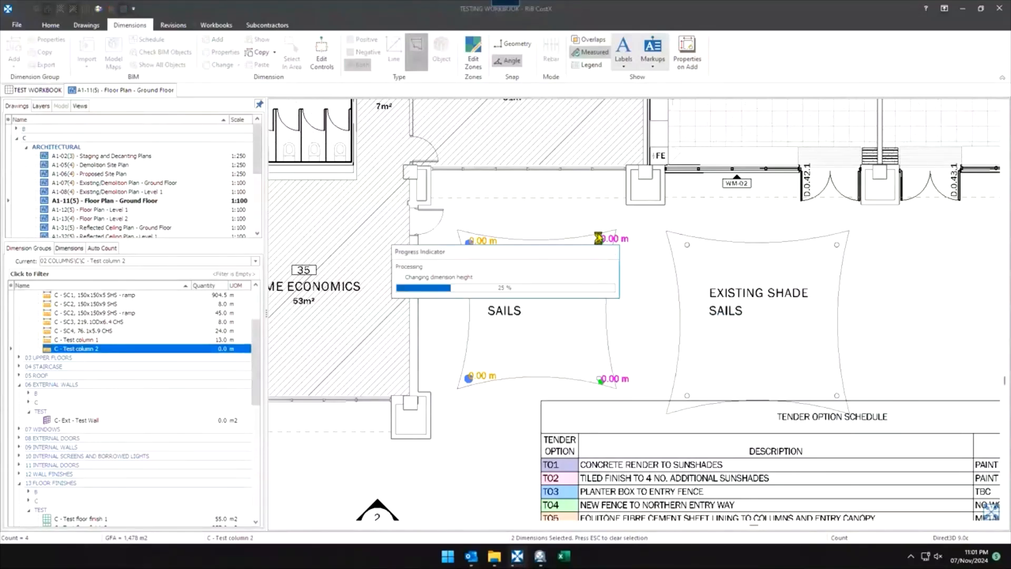
Change the height of the two posts on the far side of the same shade sail from Home Economics in C - Test column 2.
drag(580, 205, 648, 421)
right_click(648, 421)
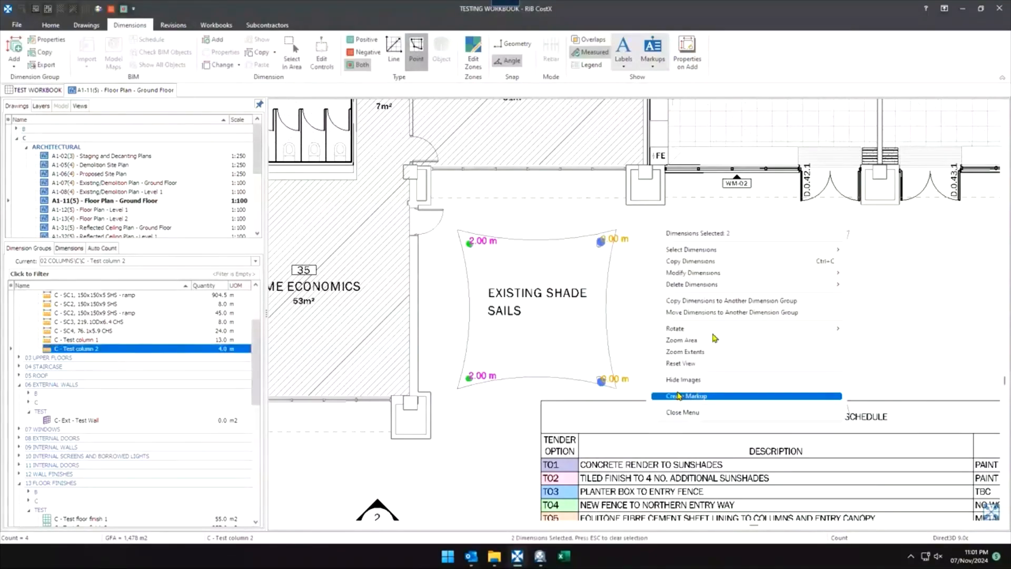
mouse_move(800, 272)
click(893, 291)
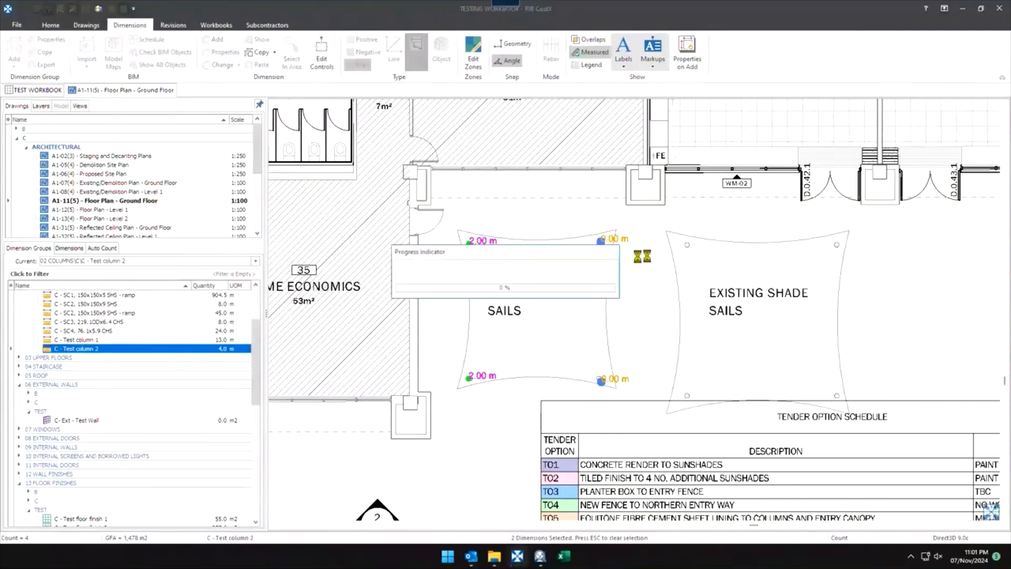
Set the height of the two shade sail posts farthest from Home Economics to 3 m.
click(597, 272)
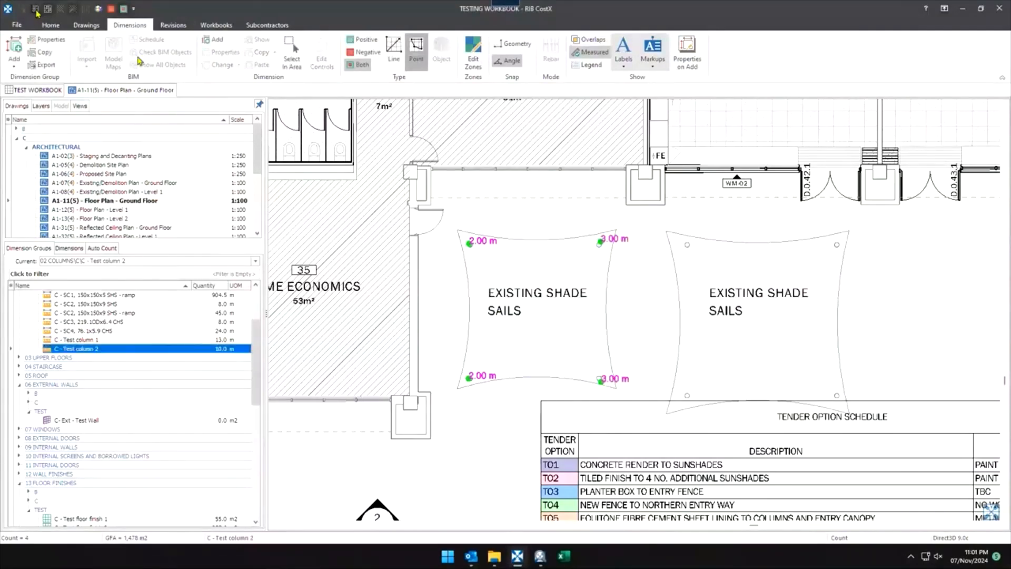
scroll(601, 261, down, 5)
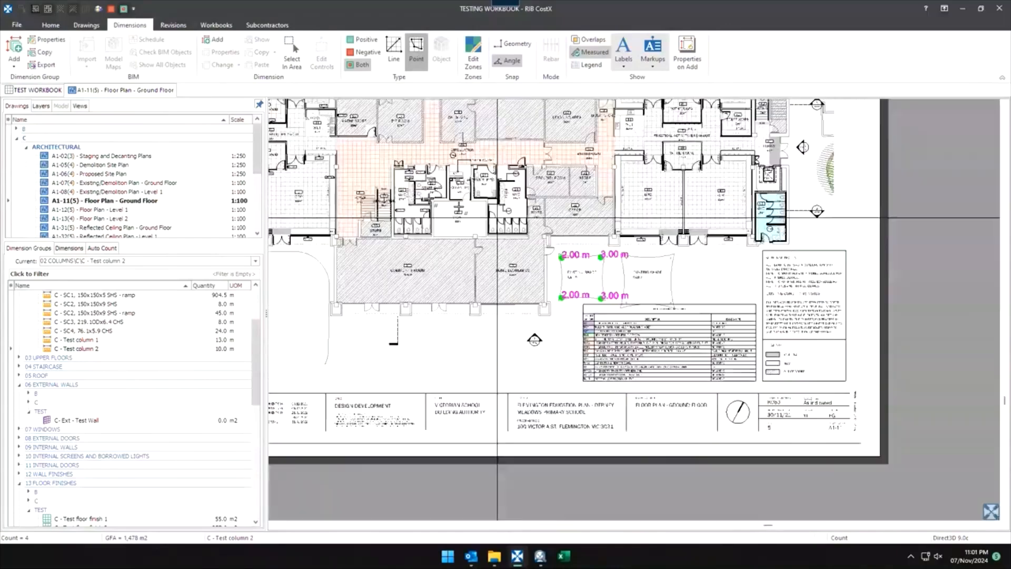
middle_drag(498, 217, 645, 337)
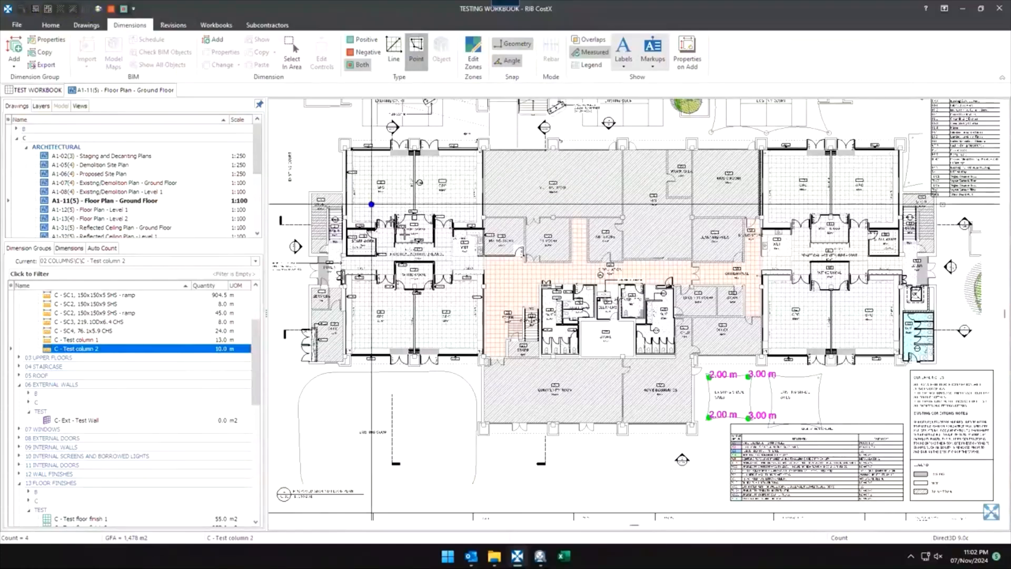
Make C - Test floor finish 1 under 13 FLOOR FINISHES the current dimension group.
scroll(88, 410, down, 4)
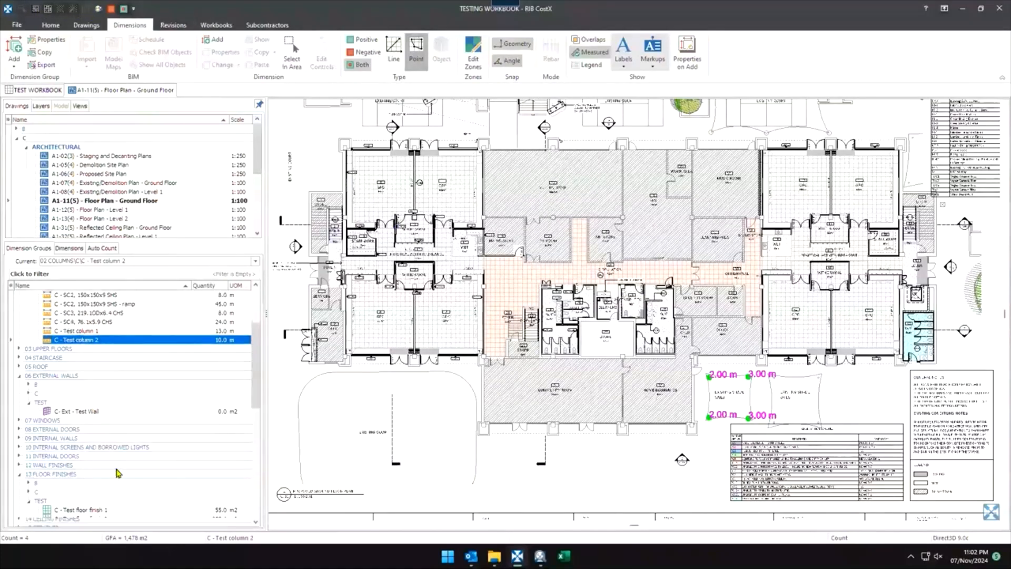
click(79, 411)
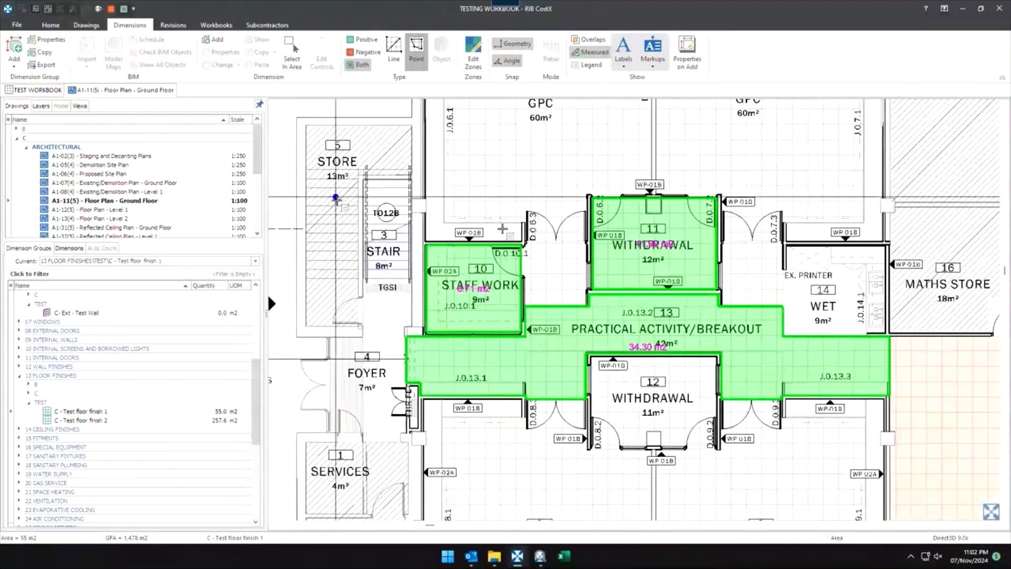
scroll(822, 272, down, 2)
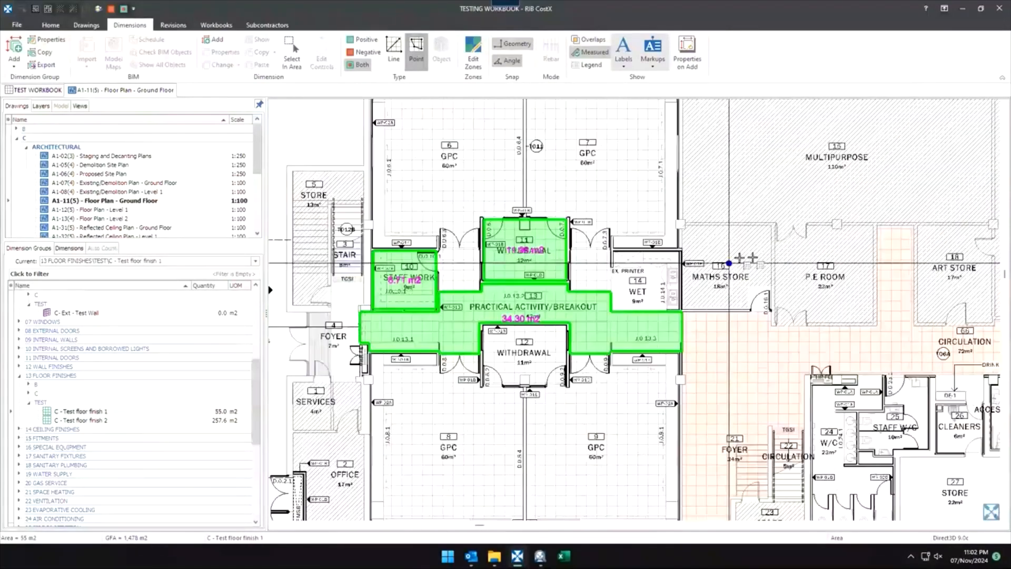
middle_drag(774, 278, 742, 335)
middle_drag(722, 372, 717, 267)
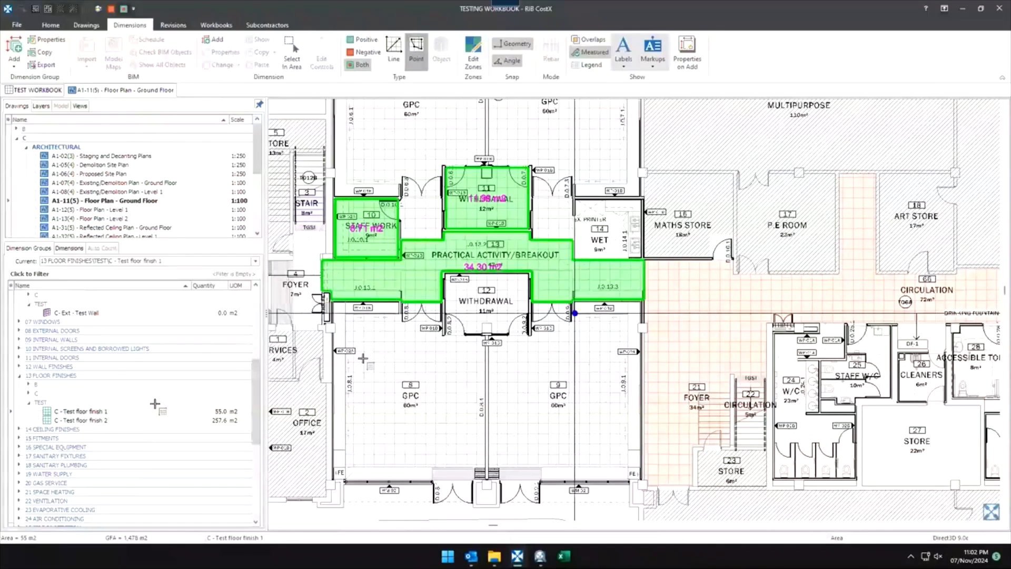
click(76, 413)
click(76, 421)
click(79, 412)
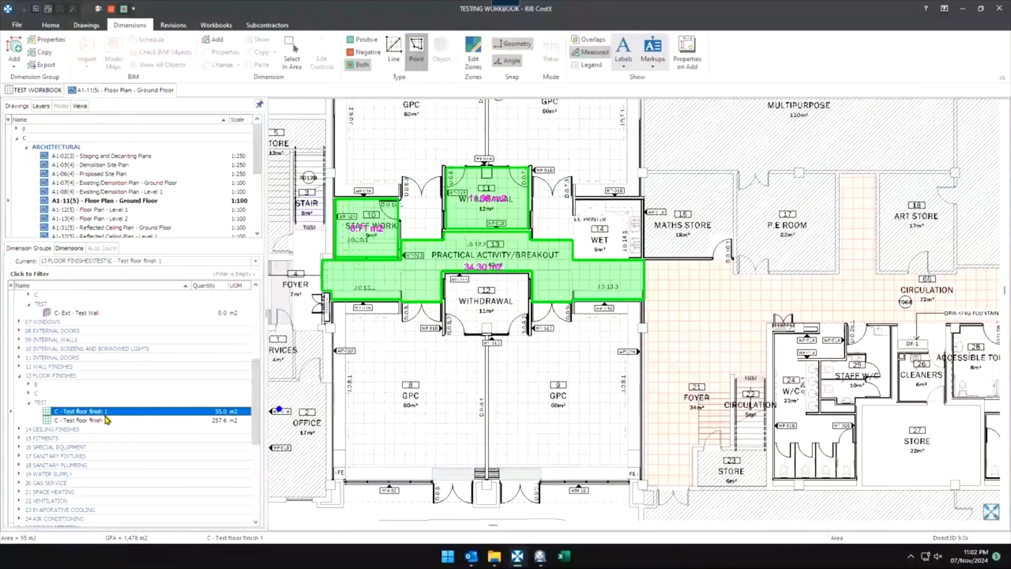
Measure the floor of GPC room 8 in line mode, following its walls around the whole room.
scroll(416, 387, up, 3)
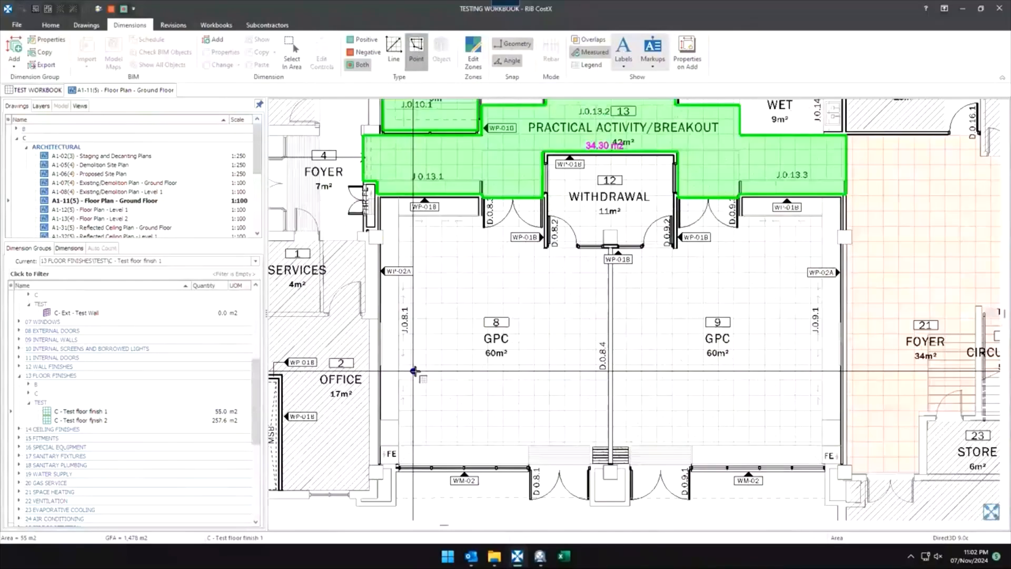
key(l)
click(384, 392)
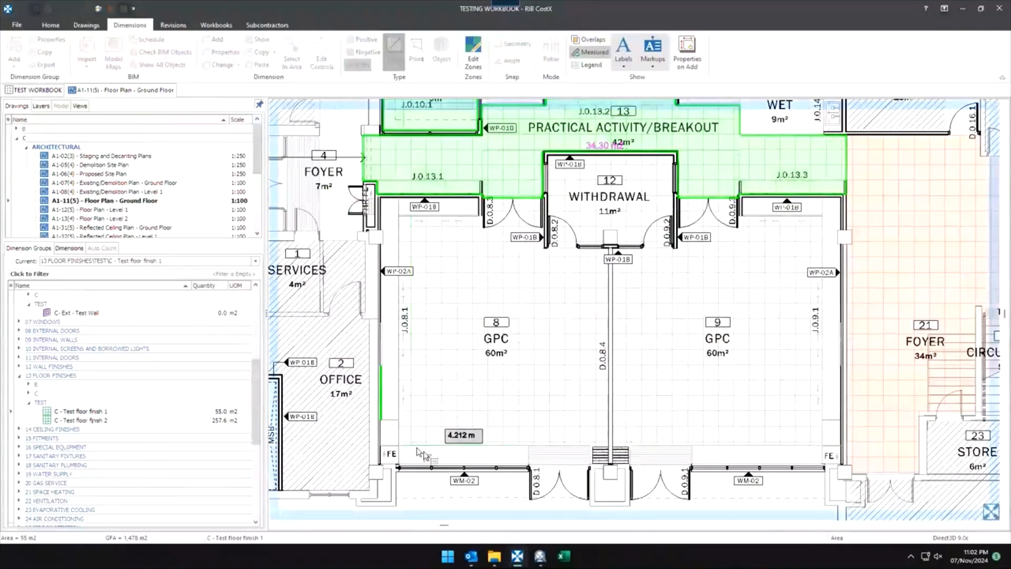
click(428, 452)
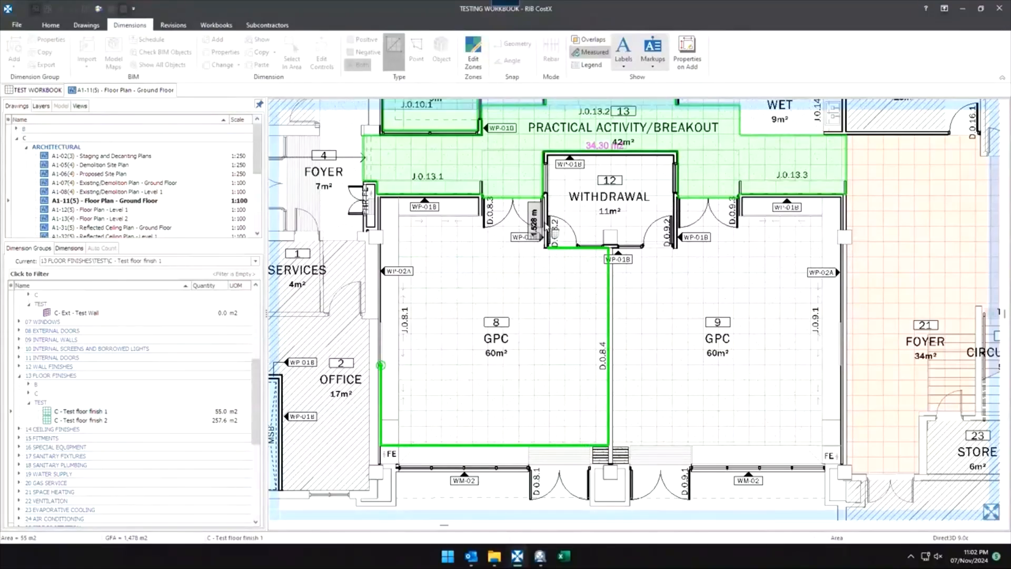
double_click(372, 266)
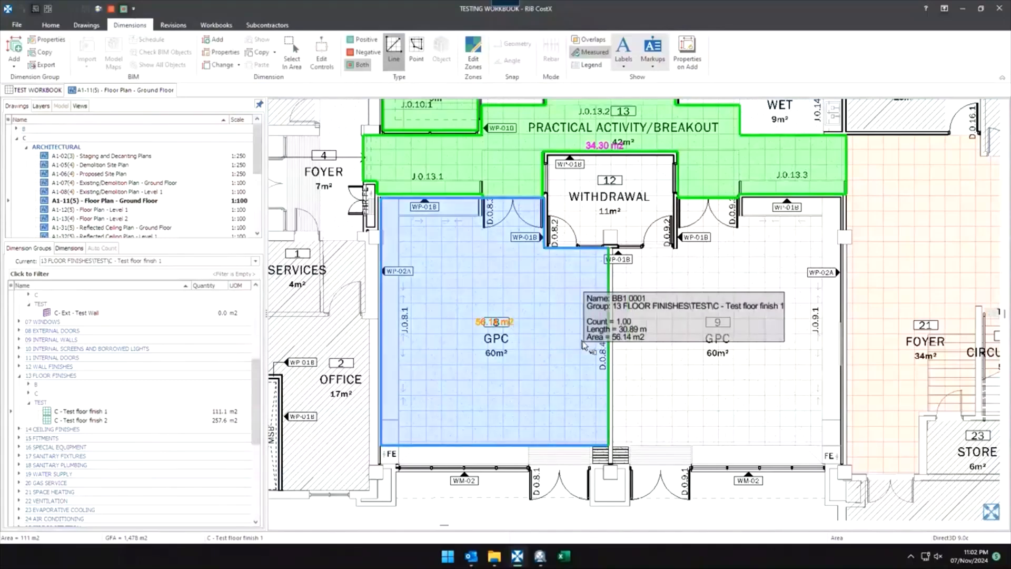
Switch to point mode and measure a right-angled rectangle of about 14 m2 in the middle of GPC room 9.
key(p)
middle_drag(666, 342, 627, 296)
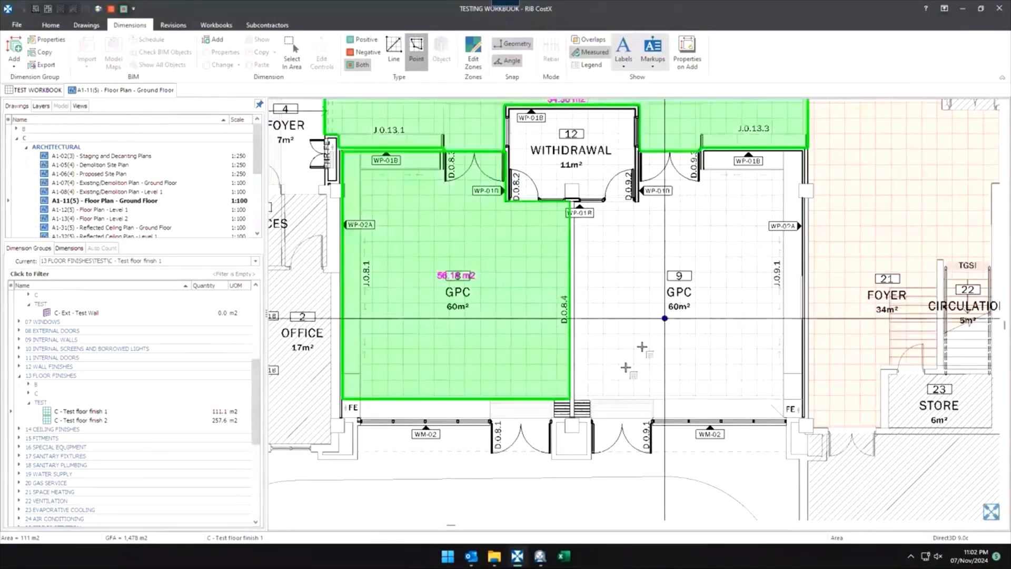
click(618, 363)
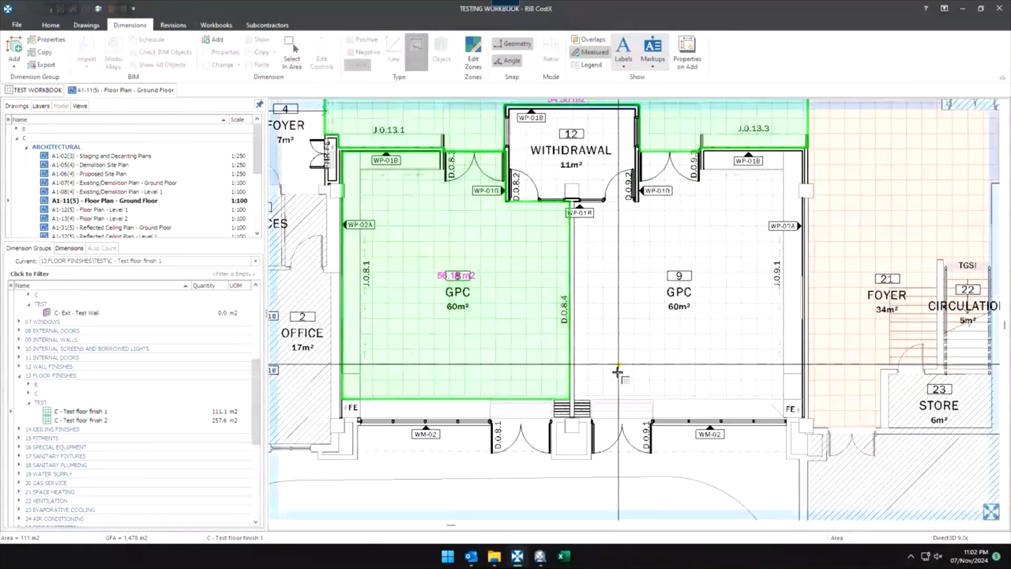
click(727, 364)
click(727, 241)
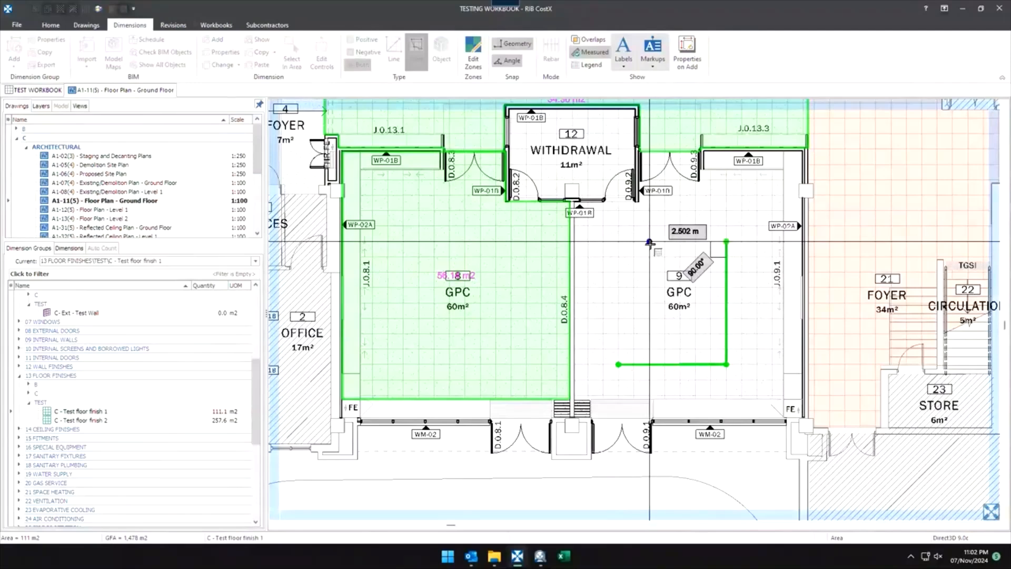
click(619, 241)
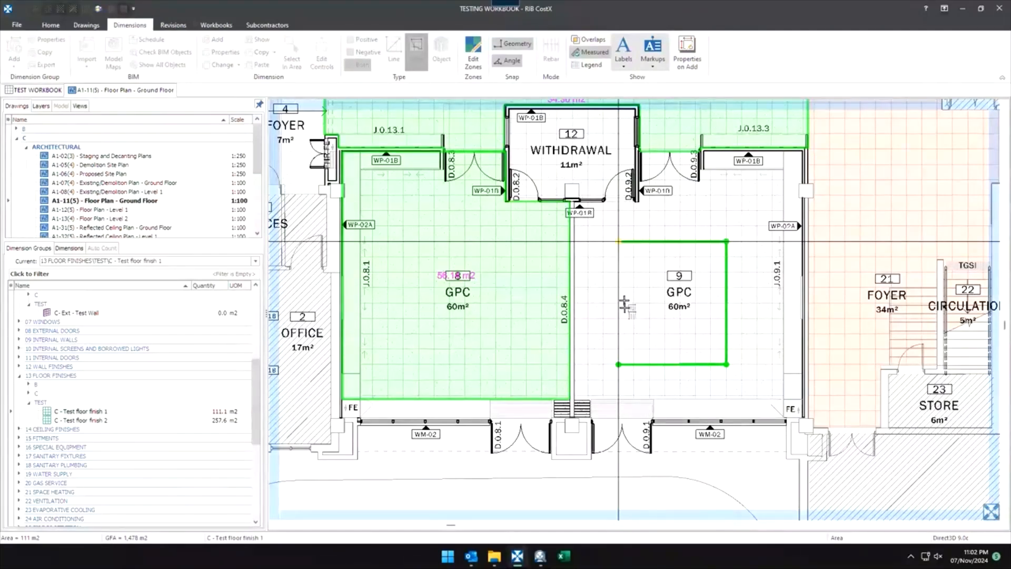
right_click(772, 359)
Start an area with a vertical first edge in the open space beside the court and turn off Geometry and Angle snap.
middle_drag(772, 359, 706, 368)
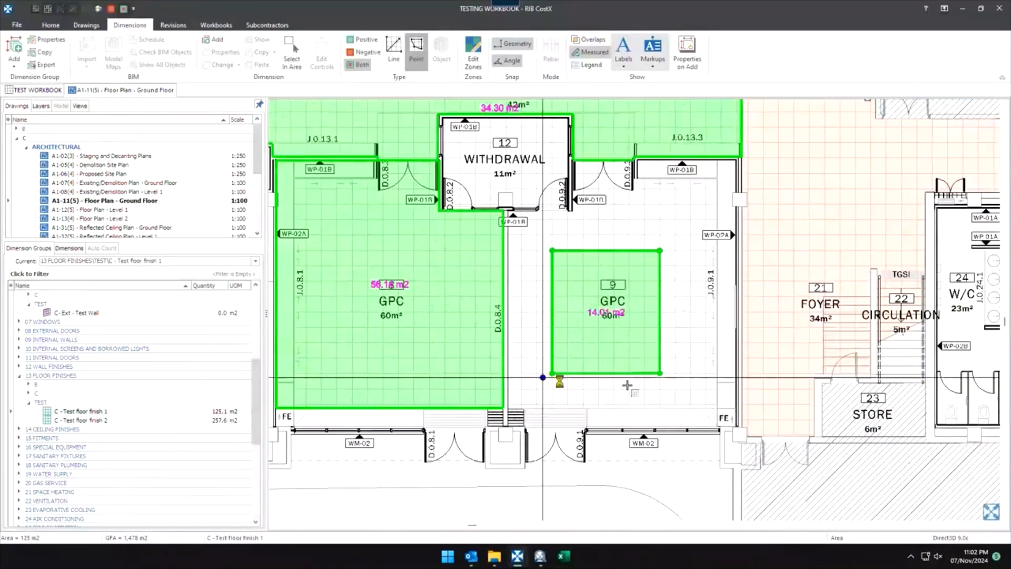
middle_drag(747, 359, 659, 379)
middle_drag(760, 338, 565, 436)
middle_drag(659, 511, 720, 327)
middle_drag(502, 517, 720, 337)
scroll(720, 336, up, 2)
middle_drag(664, 234, 606, 115)
middle_drag(501, 222, 498, 252)
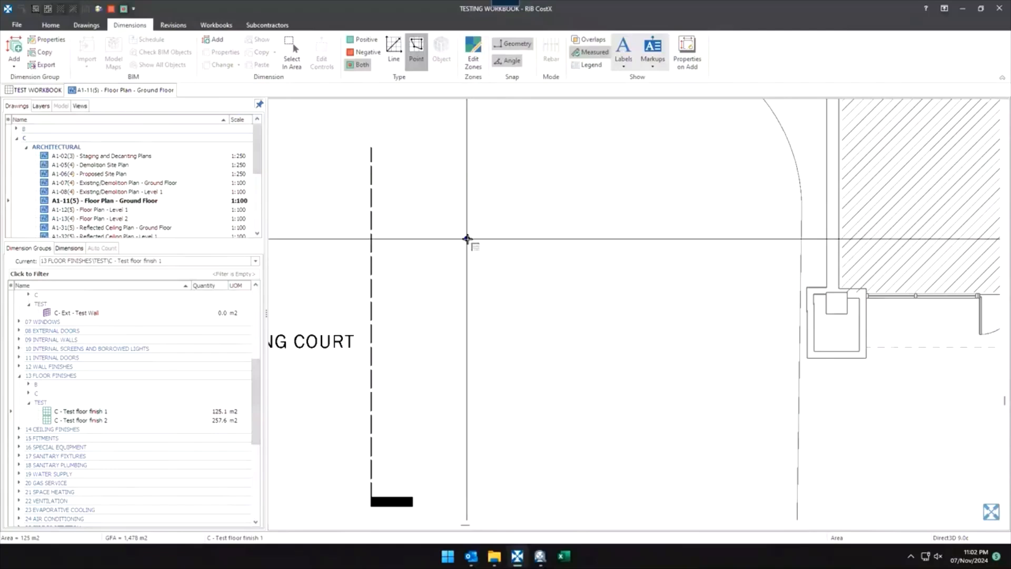
click(472, 260)
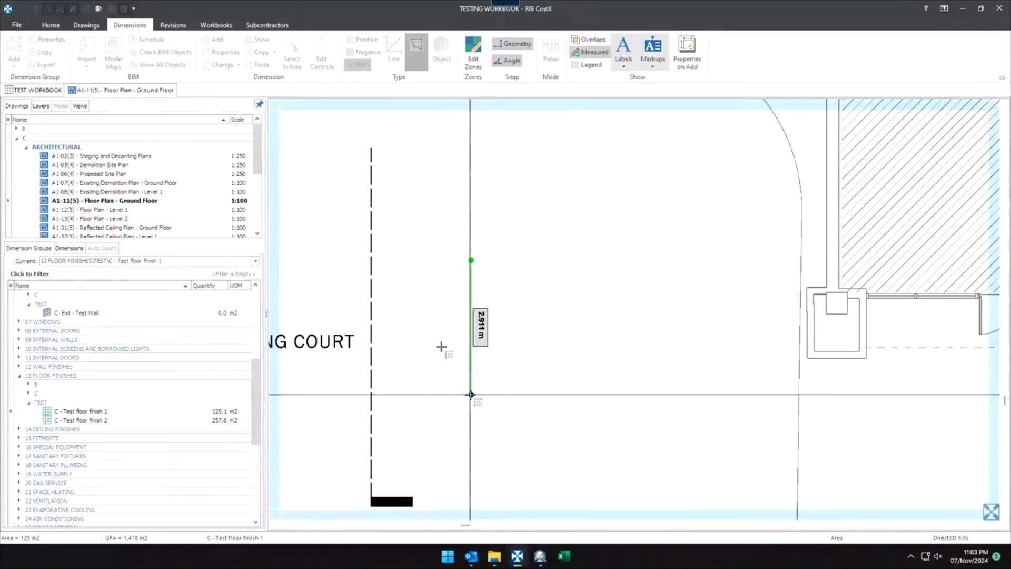
key(alt)
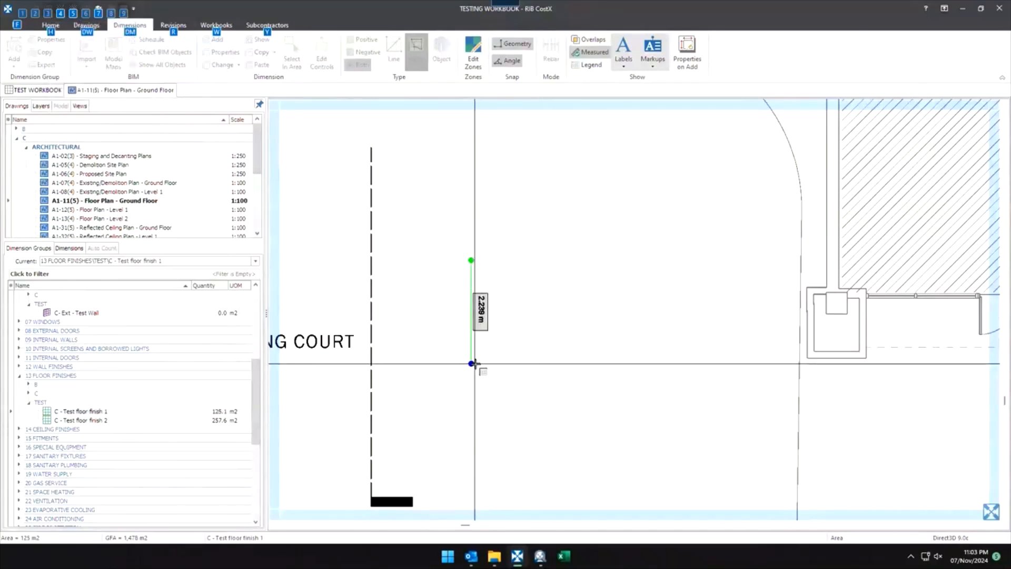
click(473, 363)
key(g)
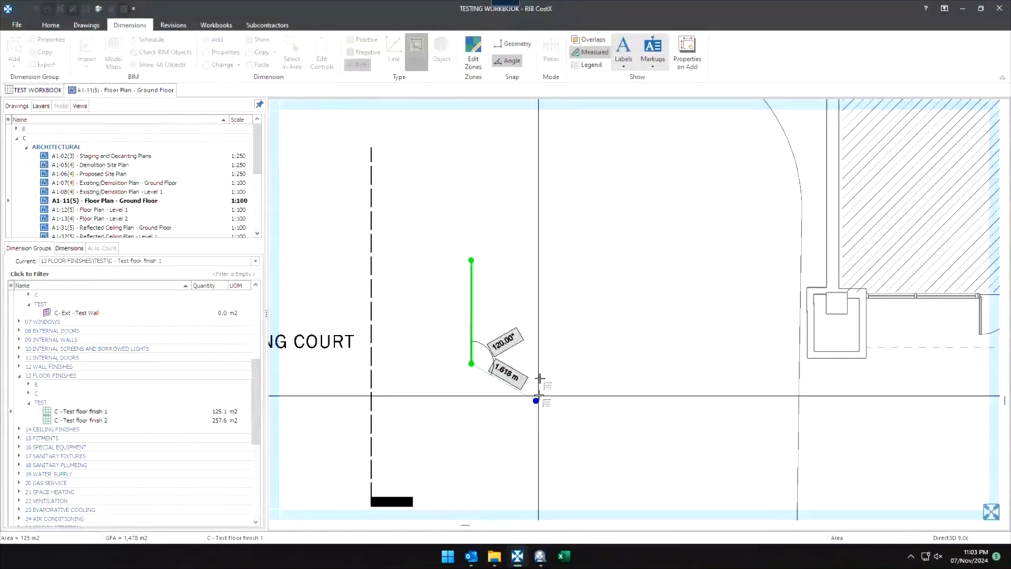
key(a)
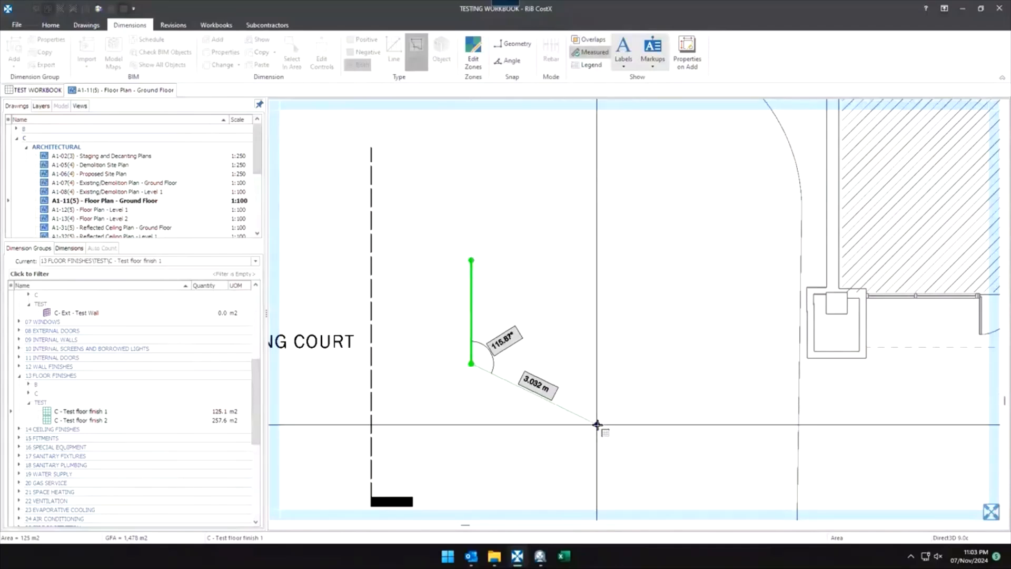
Trace an irregular many-sided outline beside the court with free angles, and discard the unfinished area.
click(598, 425)
click(642, 429)
click(661, 405)
click(667, 368)
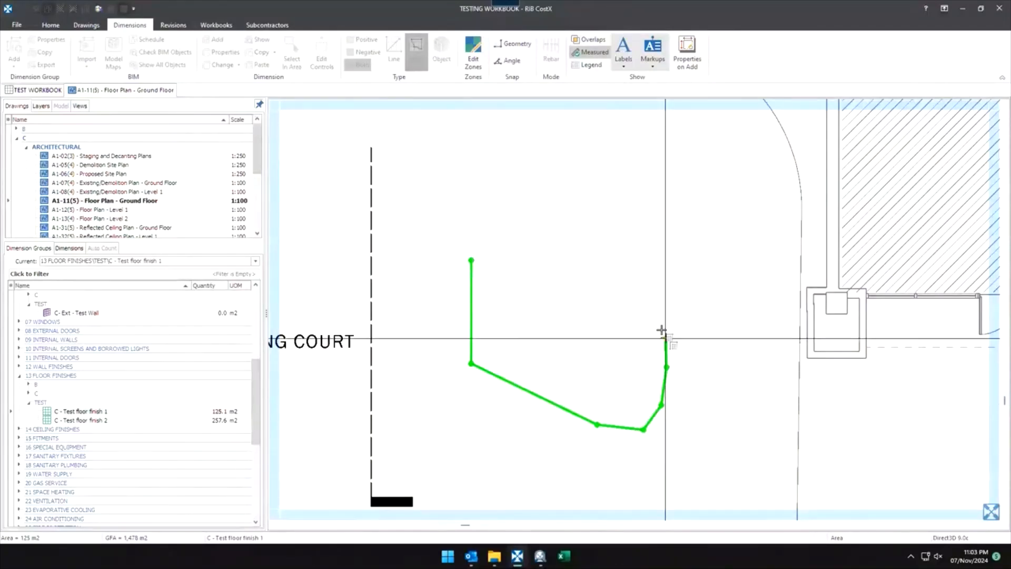
click(666, 338)
click(630, 306)
click(588, 302)
click(567, 282)
click(569, 254)
click(586, 248)
click(611, 244)
click(643, 239)
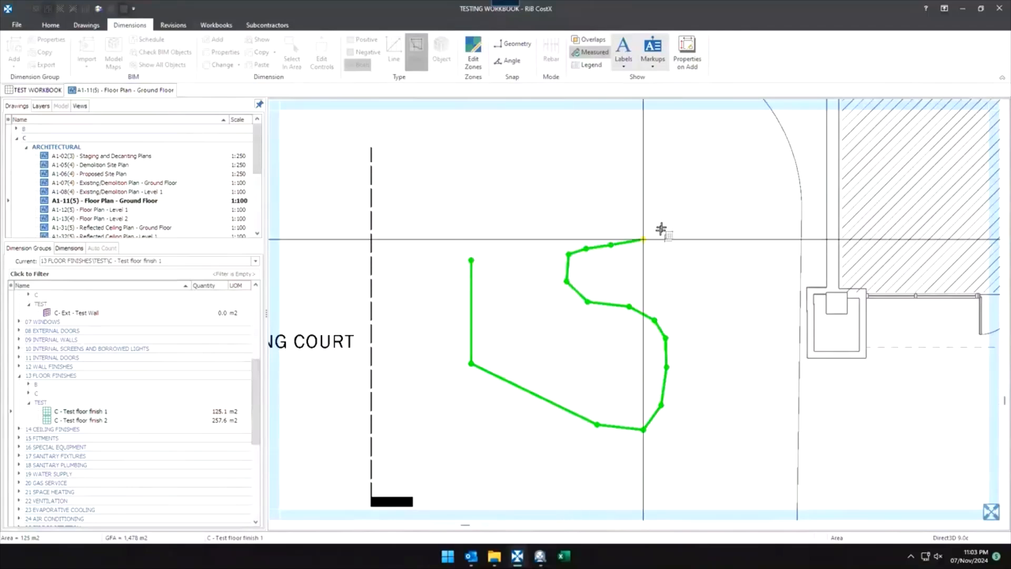
click(661, 227)
click(643, 191)
click(606, 181)
click(572, 197)
click(558, 190)
click(535, 173)
click(501, 157)
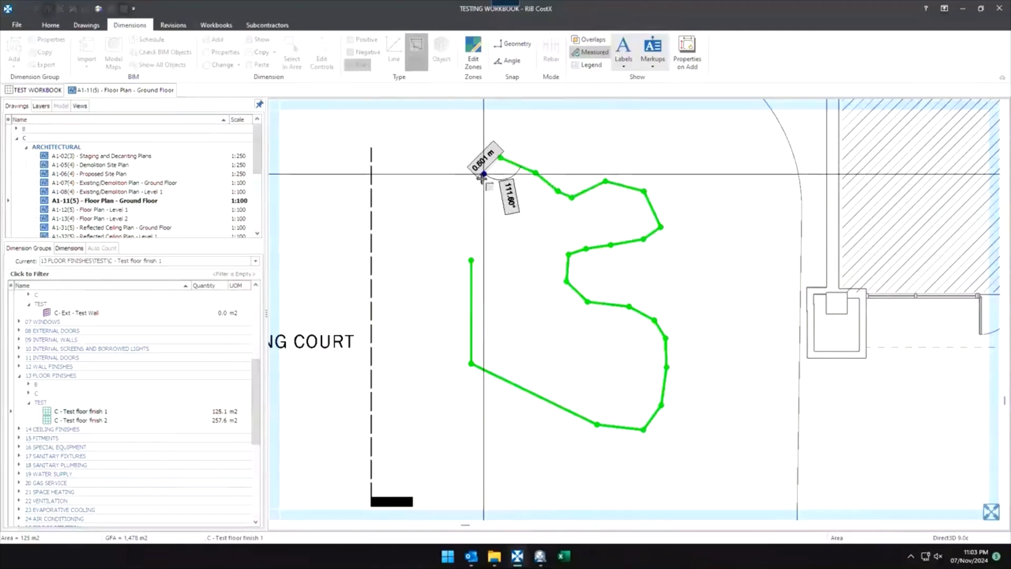
click(481, 179)
click(487, 227)
click(415, 232)
click(424, 247)
click(451, 258)
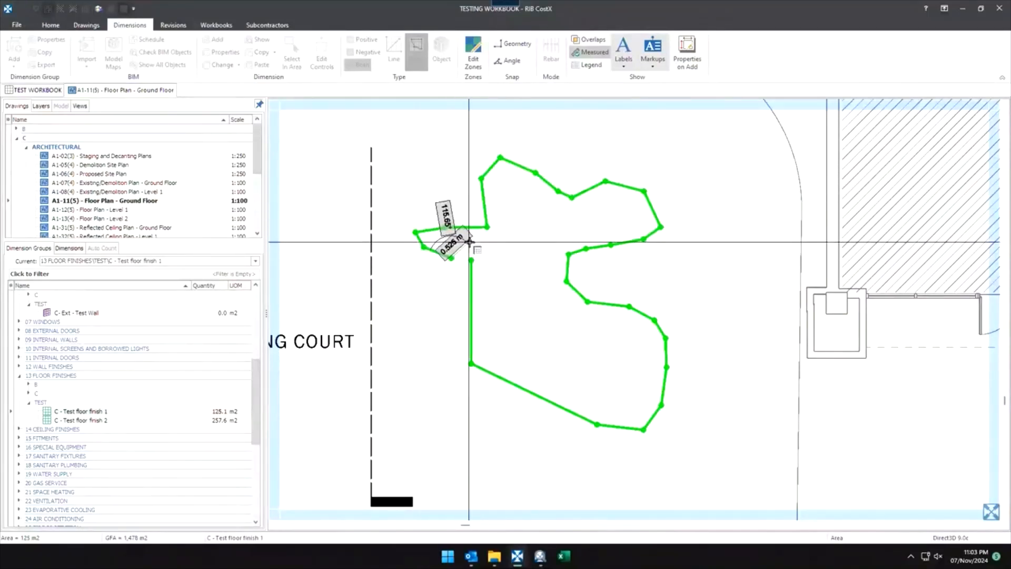
double_click(469, 242)
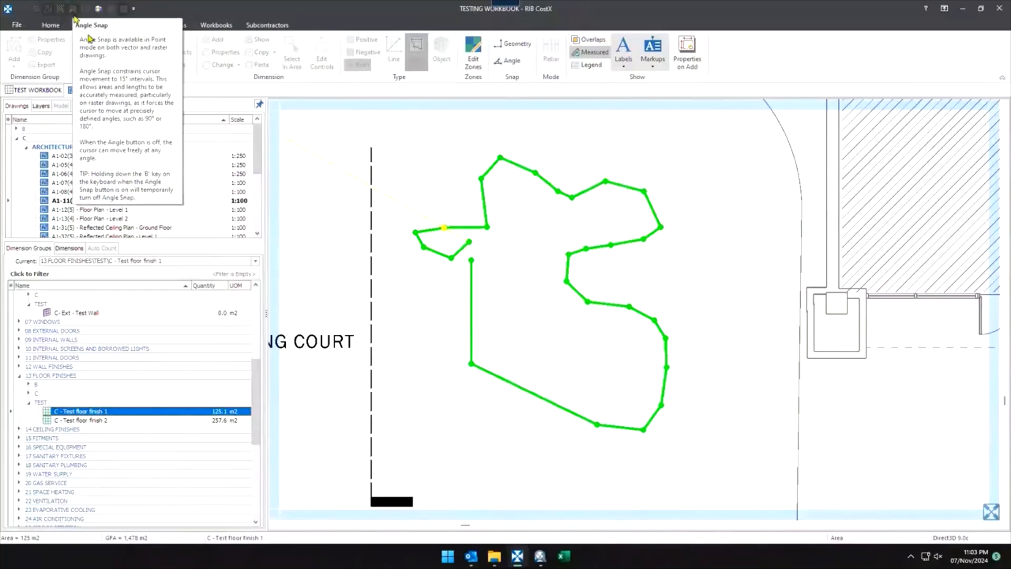
key(alt)
key(alt)
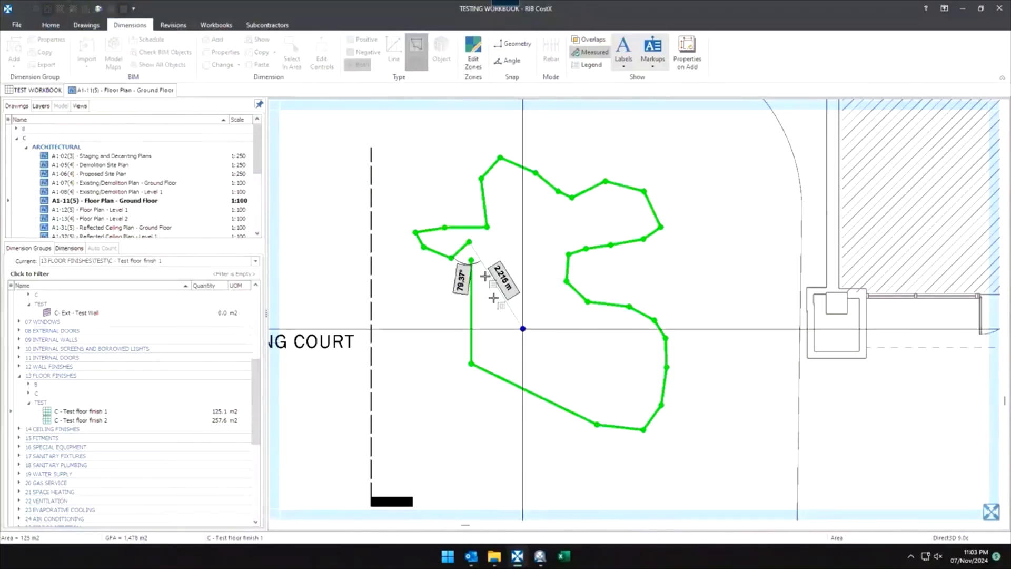
key(Escape)
Begin a new area beside the court and turn on Geometry and Angle snap for a horizontal first edge.
middle_drag(514, 293, 534, 230)
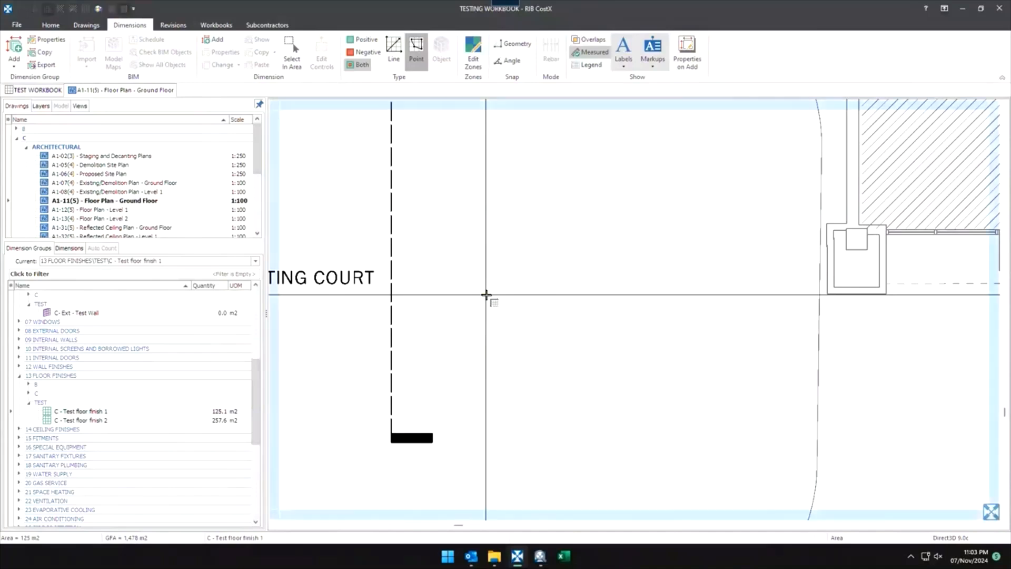
click(486, 295)
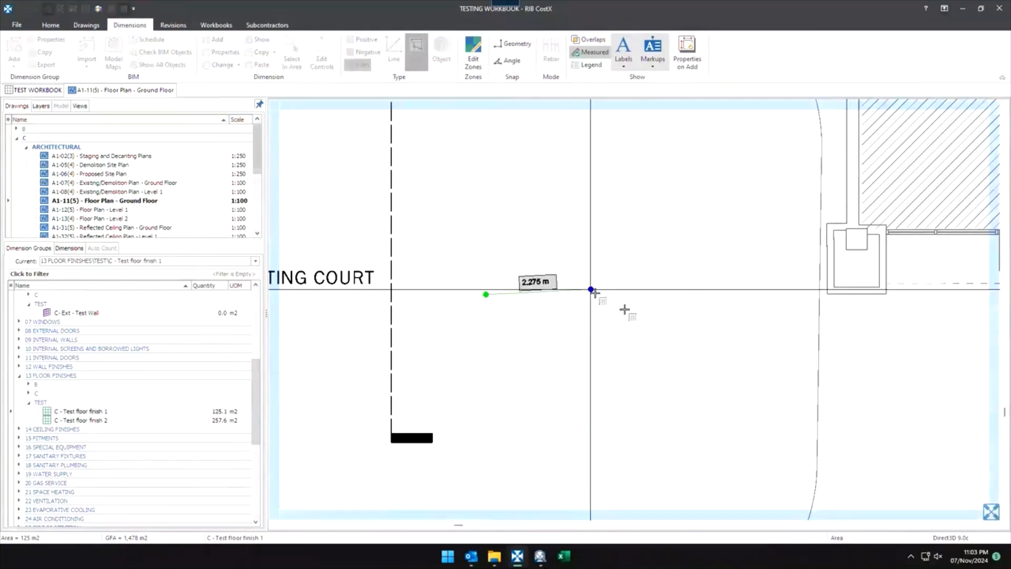
middle_drag(680, 295, 611, 315)
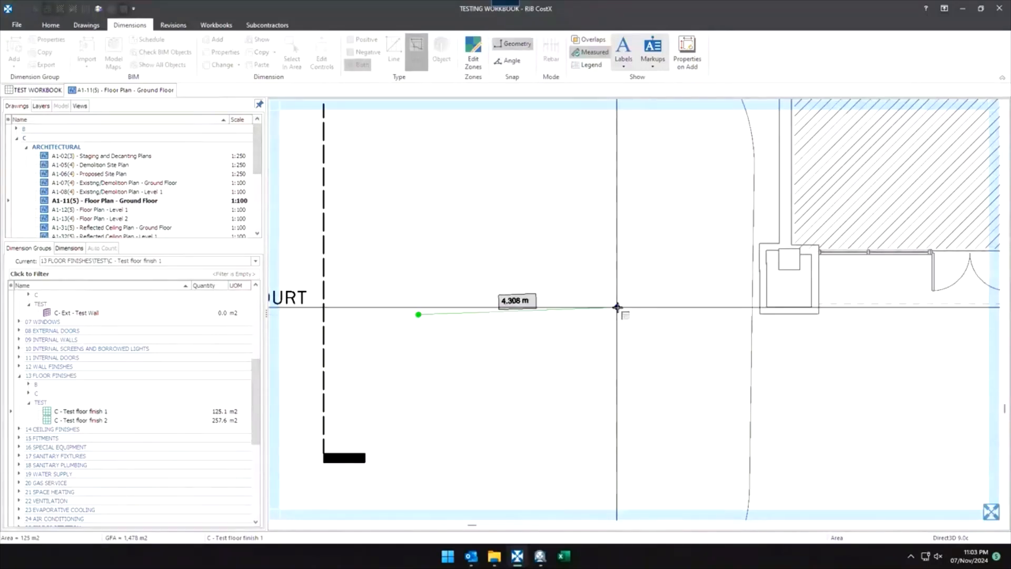
key(a)
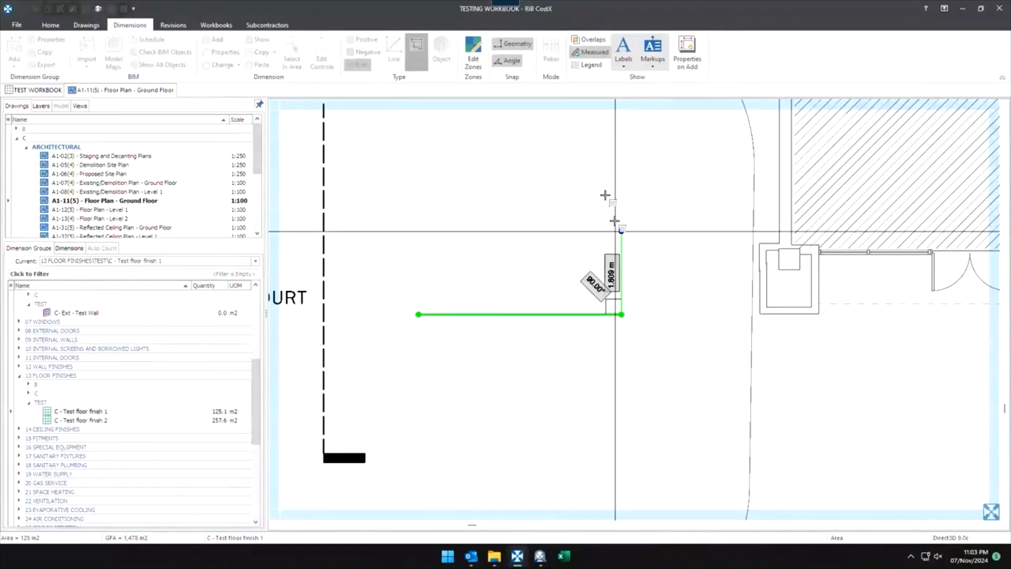
Turn off Angle snap and finish the area as a triangle of about 3.82 m2 with its apex above the first edge.
middle_drag(659, 198, 659, 309)
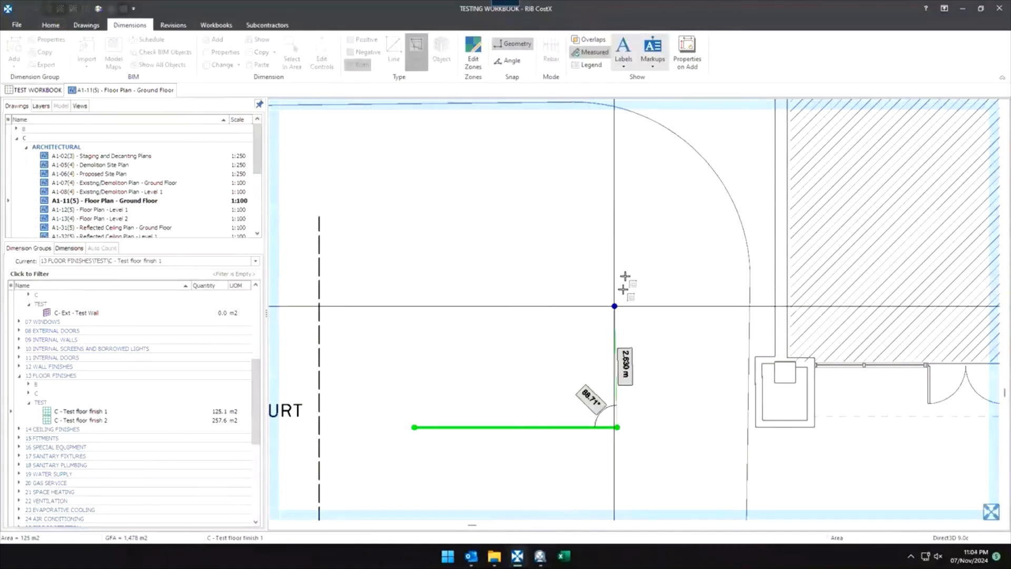
click(504, 348)
right_click(452, 384)
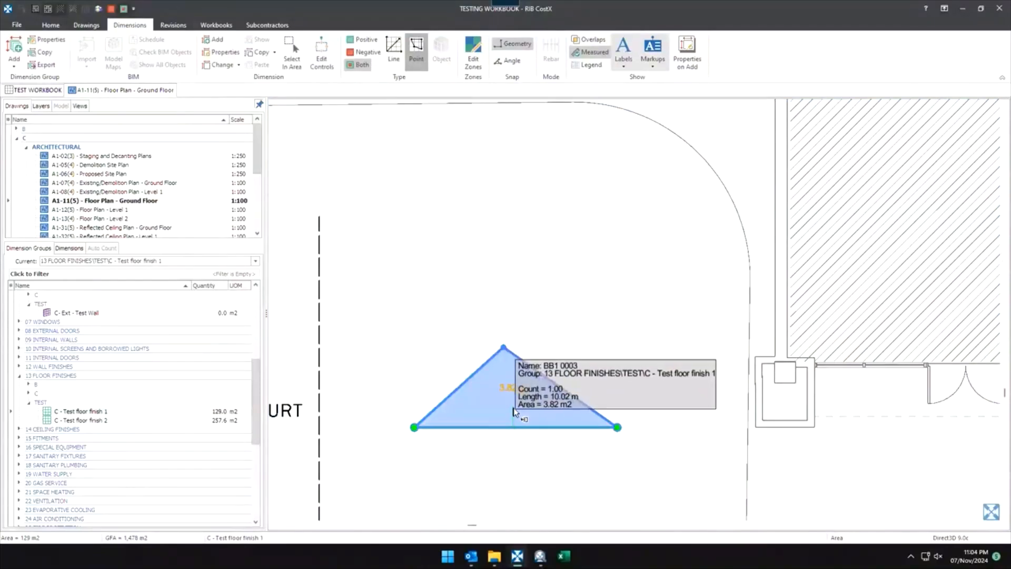
click(455, 303)
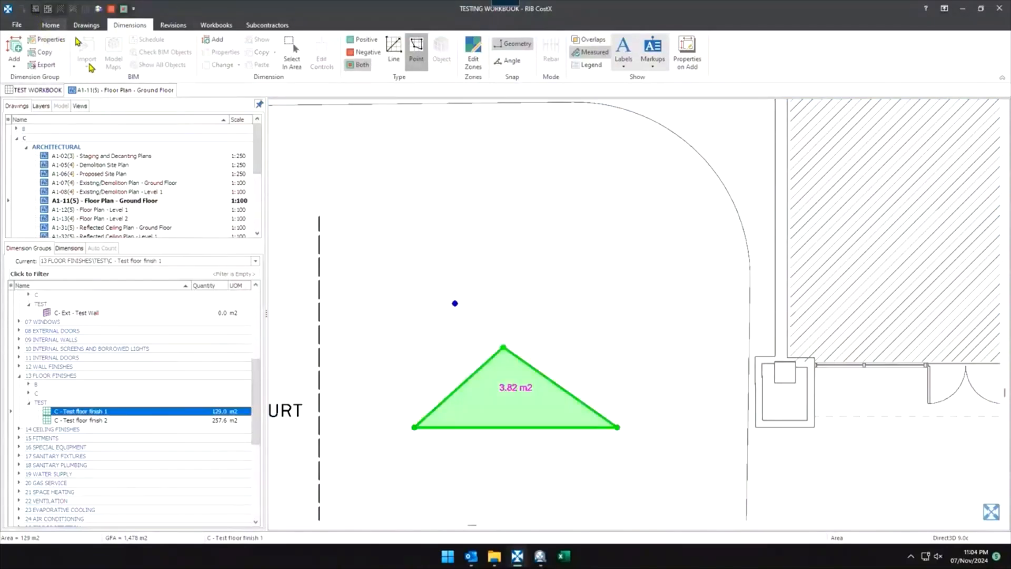
Make C - Ext - Test Wall the current dimension group for measuring the external wall of GPC rooms 40 and 41.
middle_drag(499, 264, 501, 209)
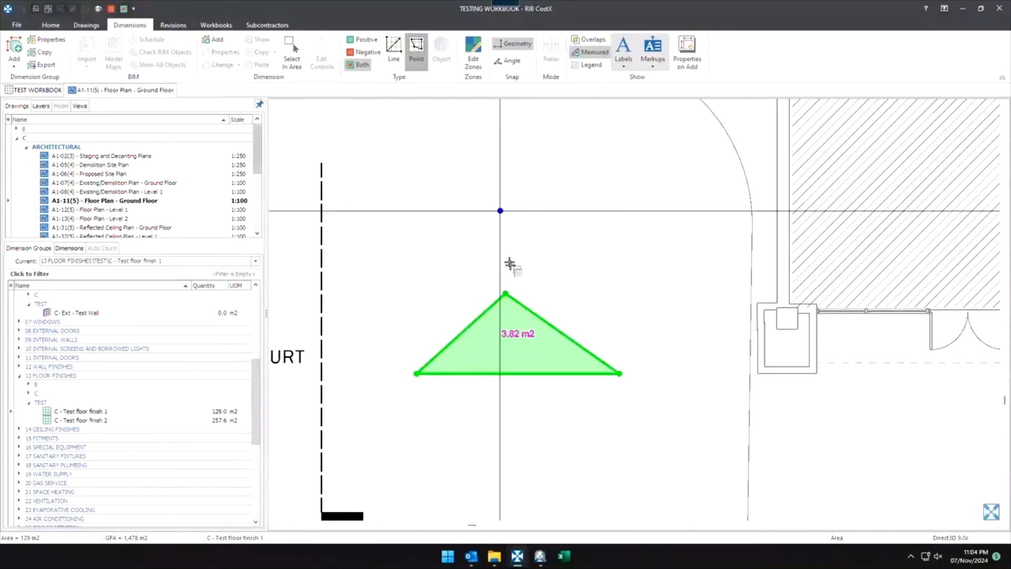
scroll(611, 277, down, 2)
scroll(611, 277, down, 2)
middle_drag(605, 325, 388, 479)
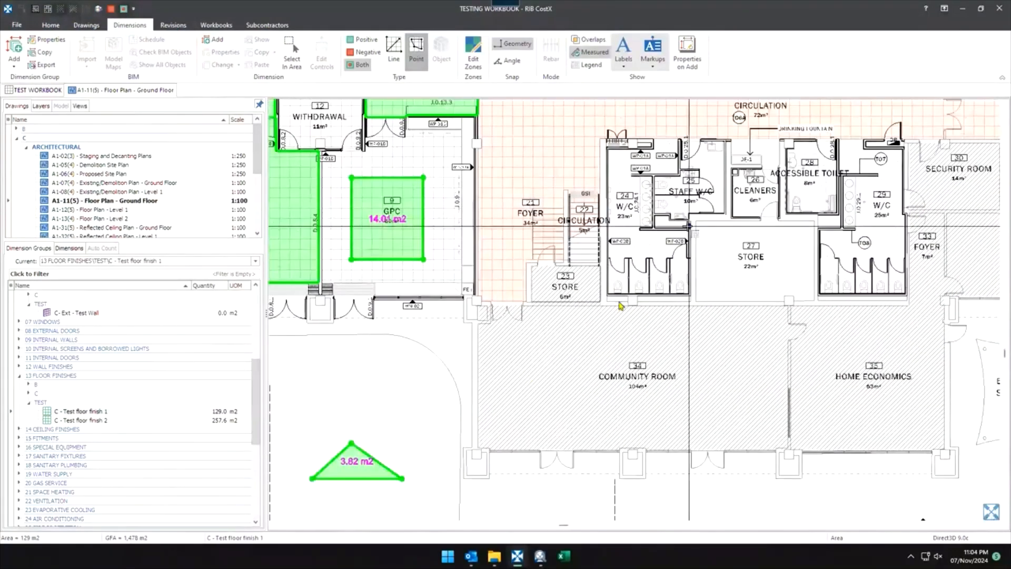
middle_drag(688, 214, 530, 377)
middle_drag(710, 243, 529, 279)
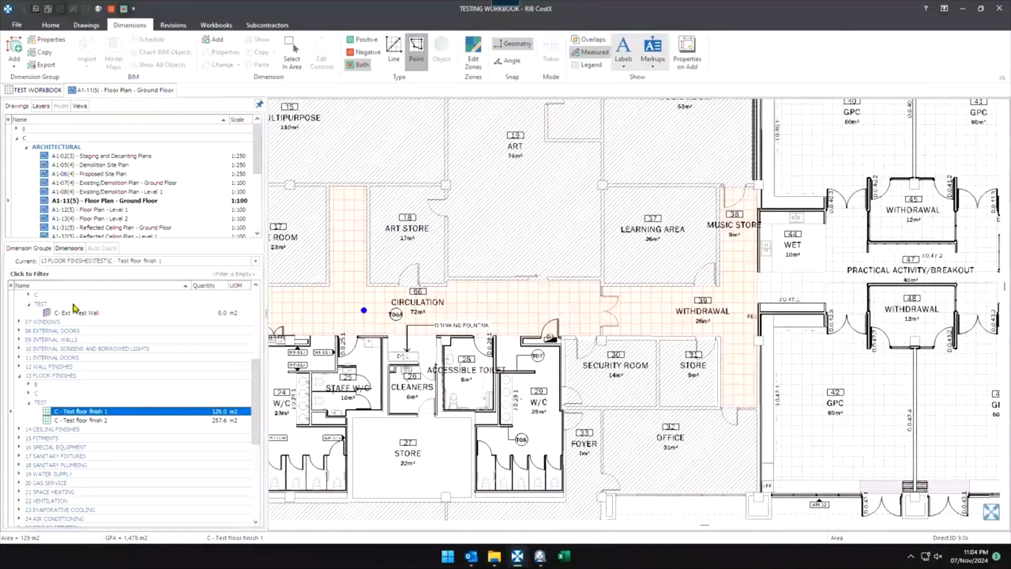
click(130, 315)
scroll(724, 287, down, 1)
scroll(784, 289, up, 3)
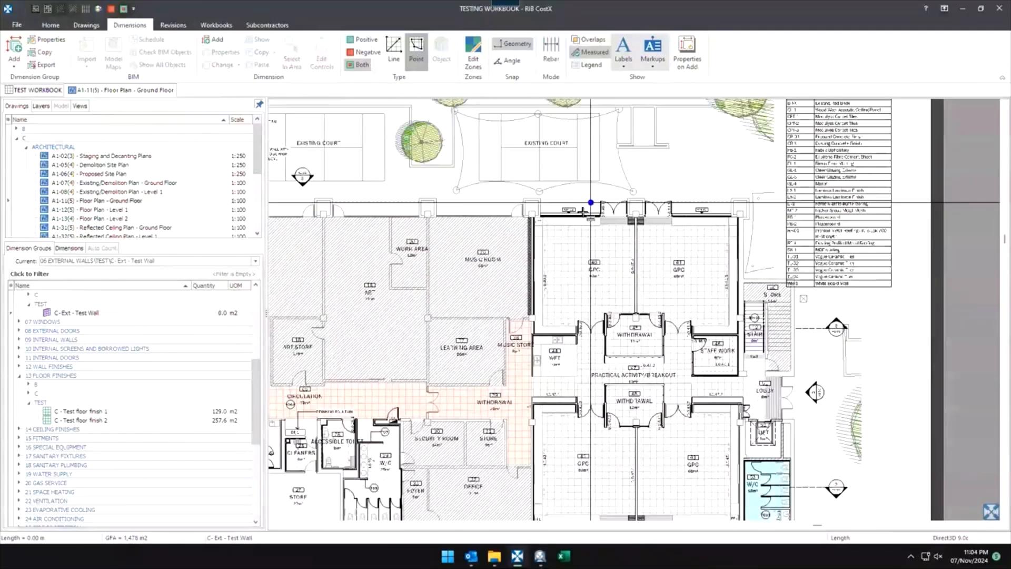
scroll(654, 231, up, 1)
middle_drag(654, 231, 570, 301)
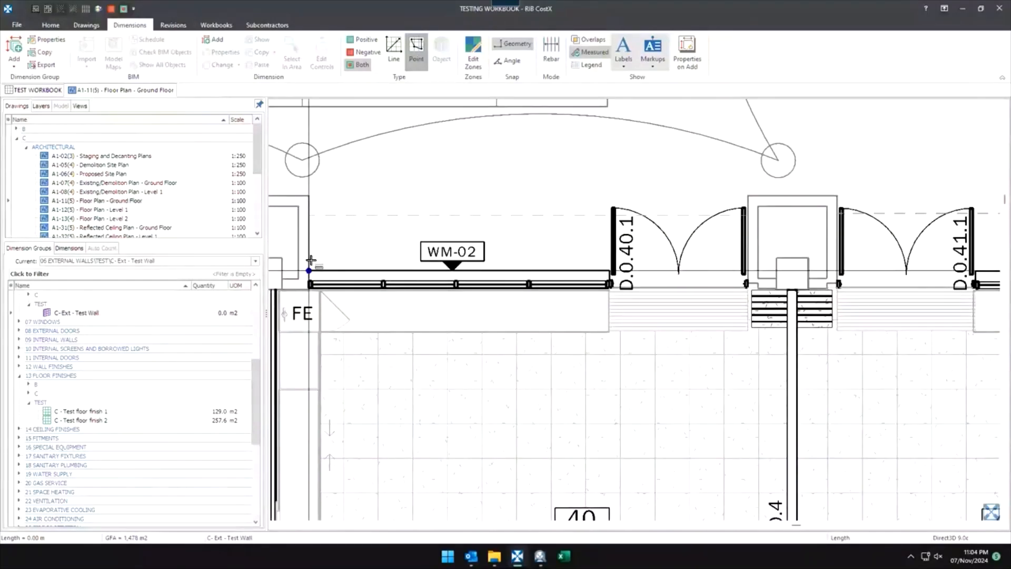
Measure the external wall in Line mode from the WM-02 window of room 40, around the middle pier, to room 41's far window end, about 16.13 m.
key(l)
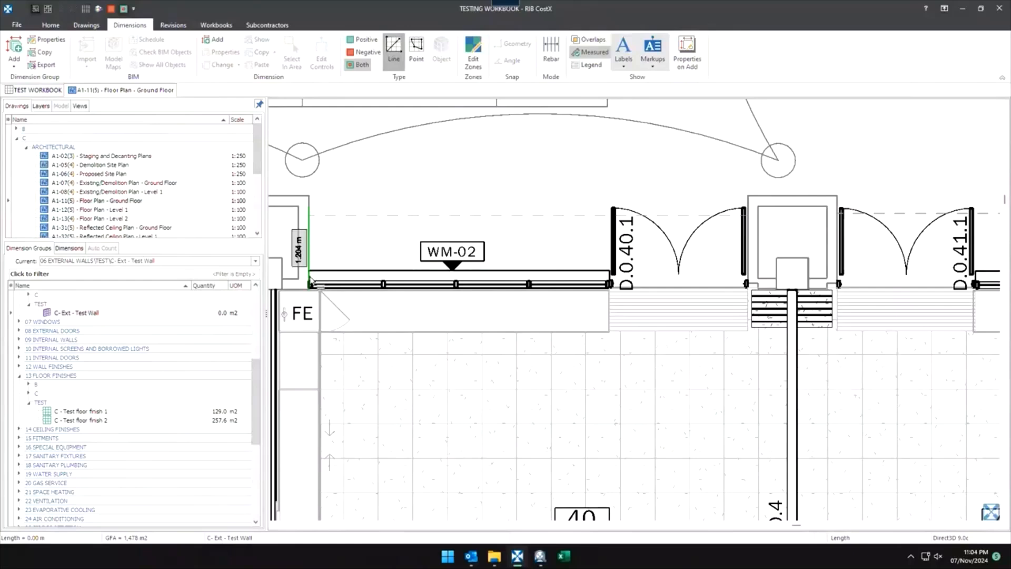
key(p)
middle_drag(340, 308, 337, 276)
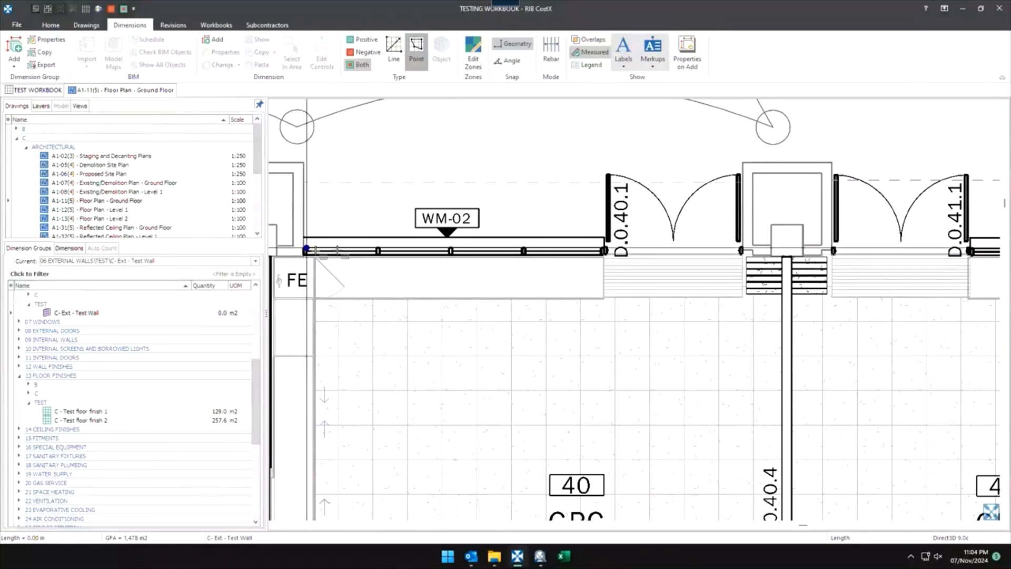
key(l)
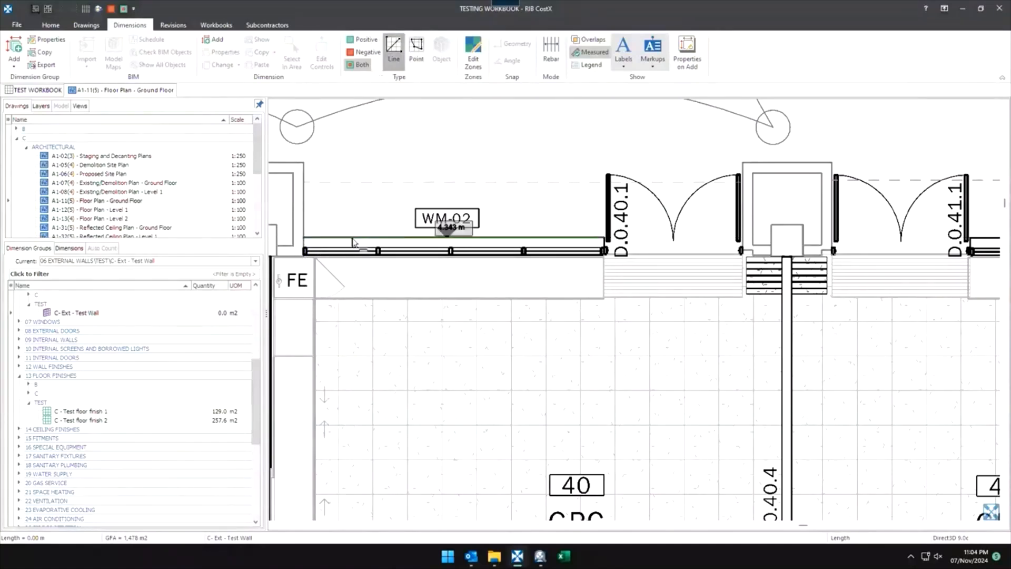
click(739, 237)
click(837, 161)
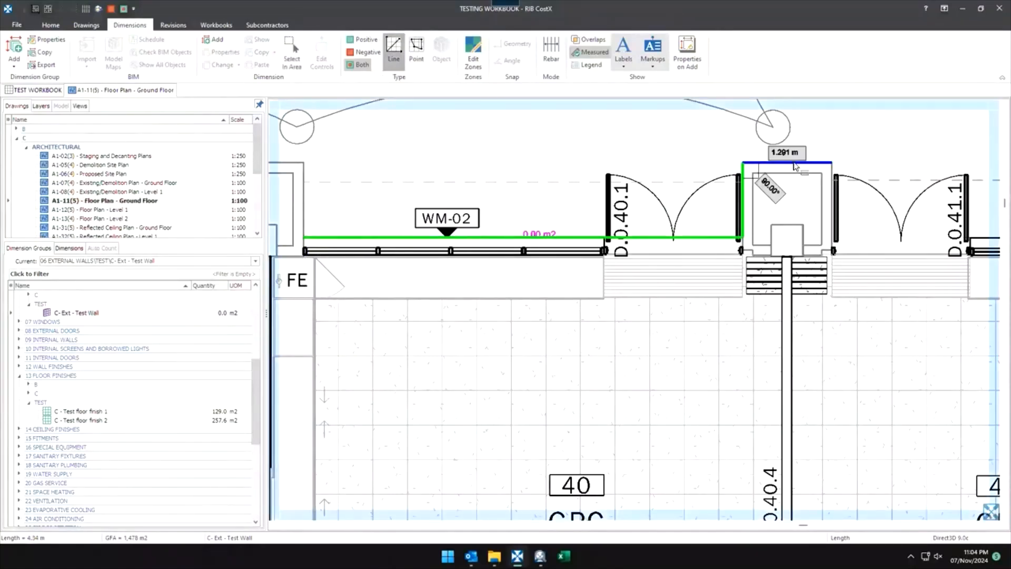
click(834, 210)
middle_drag(903, 267, 539, 290)
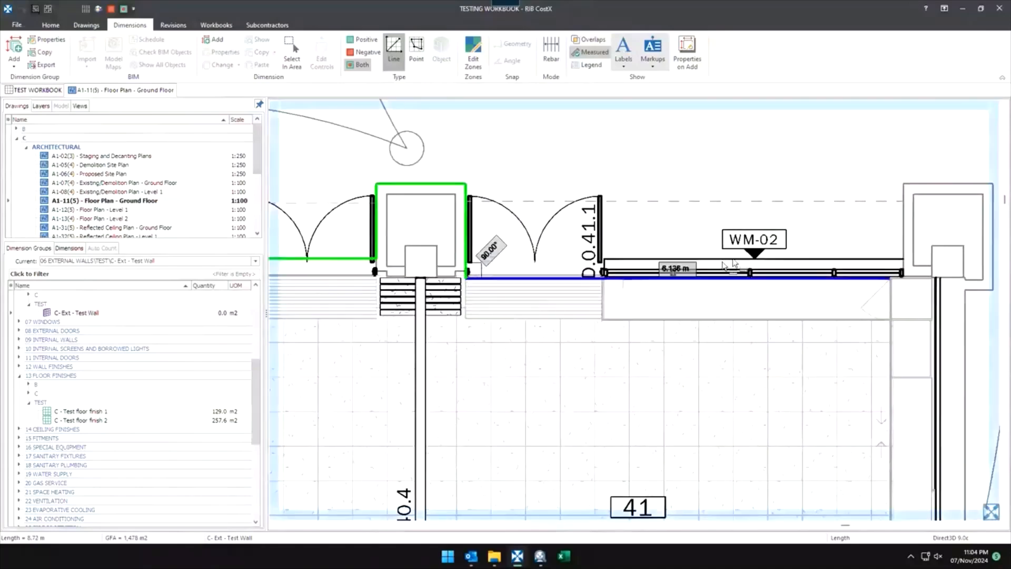
click(904, 259)
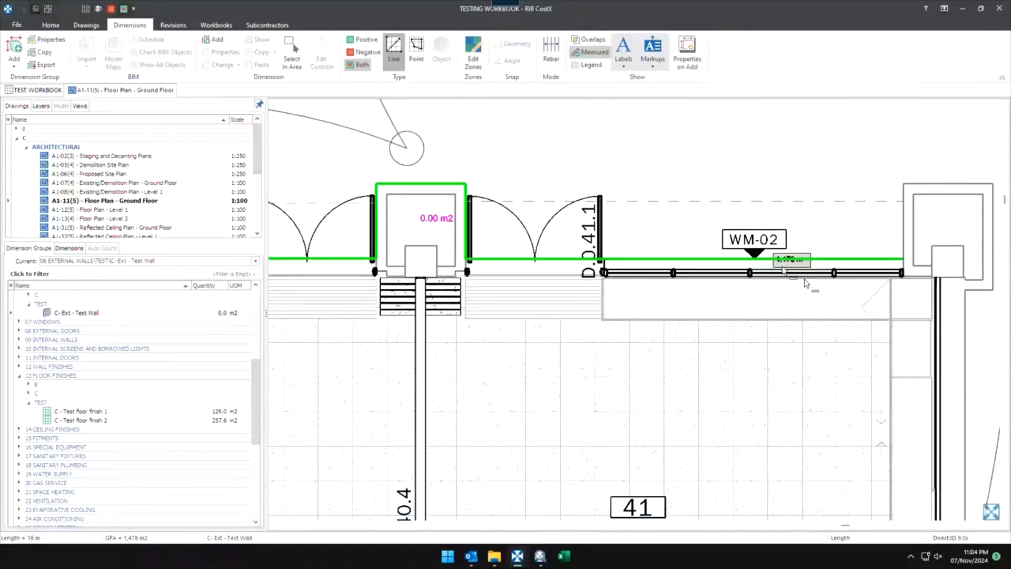
Measure the three outer edges of the corner pier beside room 41 as a separate wall dimension of about 4.33 m.
middle_drag(918, 233, 731, 153)
click(716, 104)
middle_drag(717, 104, 684, 159)
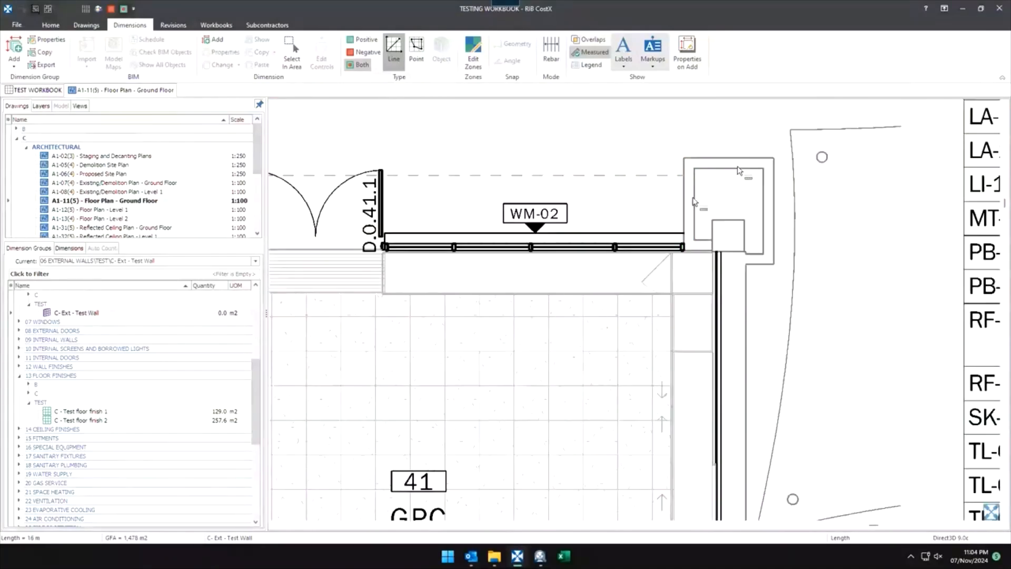
click(781, 187)
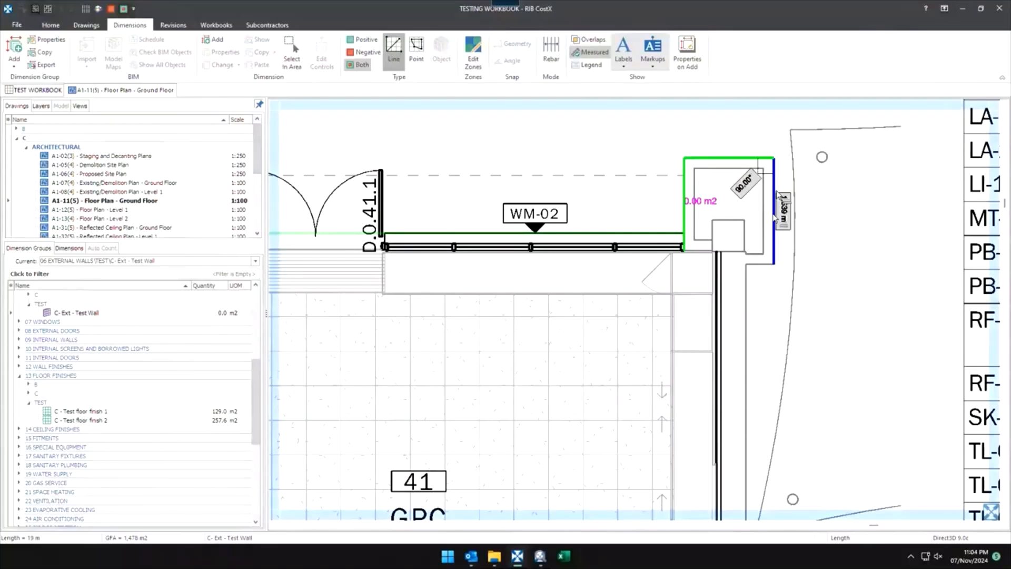
click(767, 266)
Check the two external wall dimensions along rooms 40 and 41, and delete both of them.
scroll(712, 251, down, 3)
scroll(664, 297, up, 1)
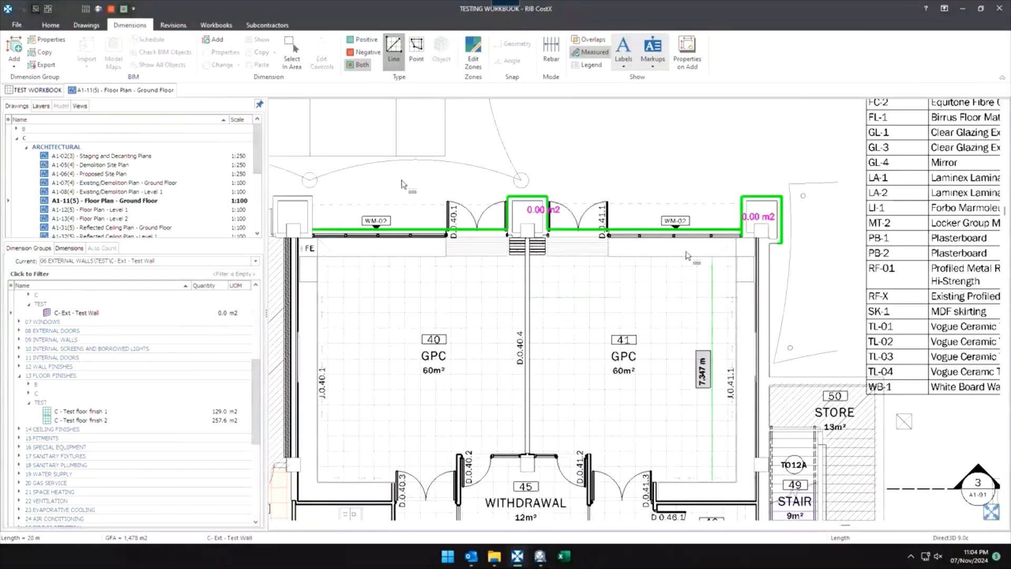
click(598, 229)
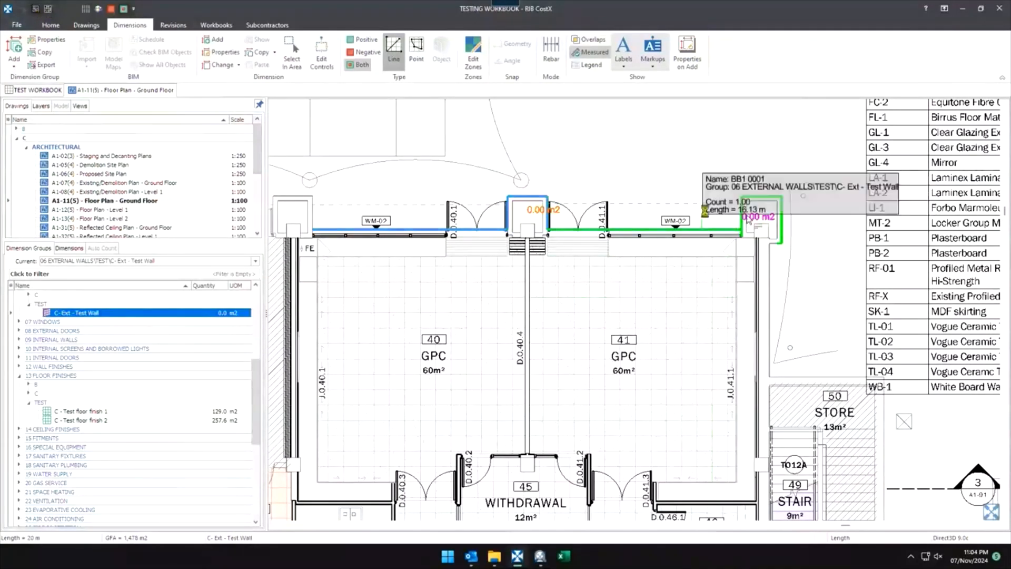
scroll(736, 217, up, 3)
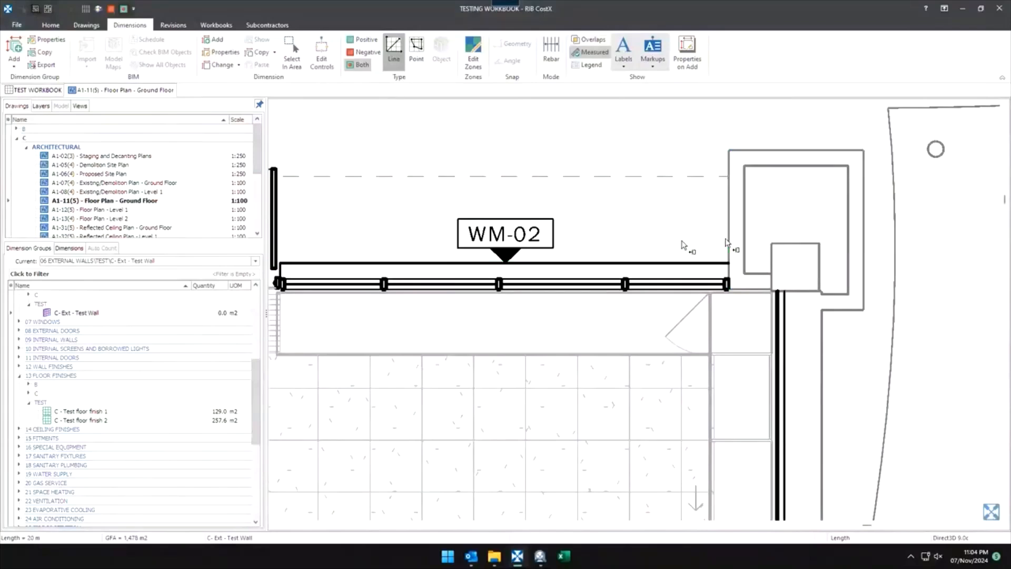
middle_drag(722, 243, 593, 254)
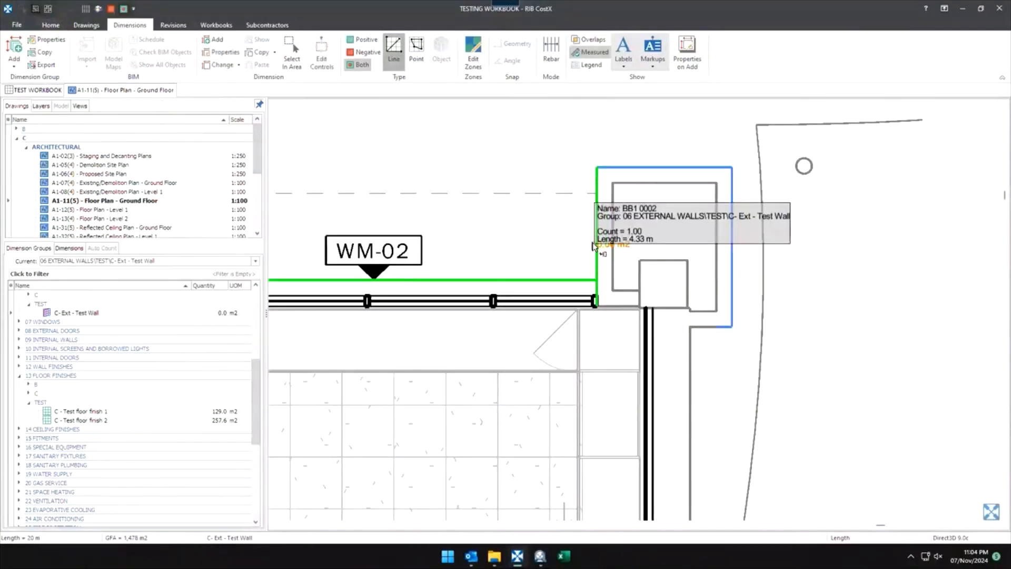
key(alt)
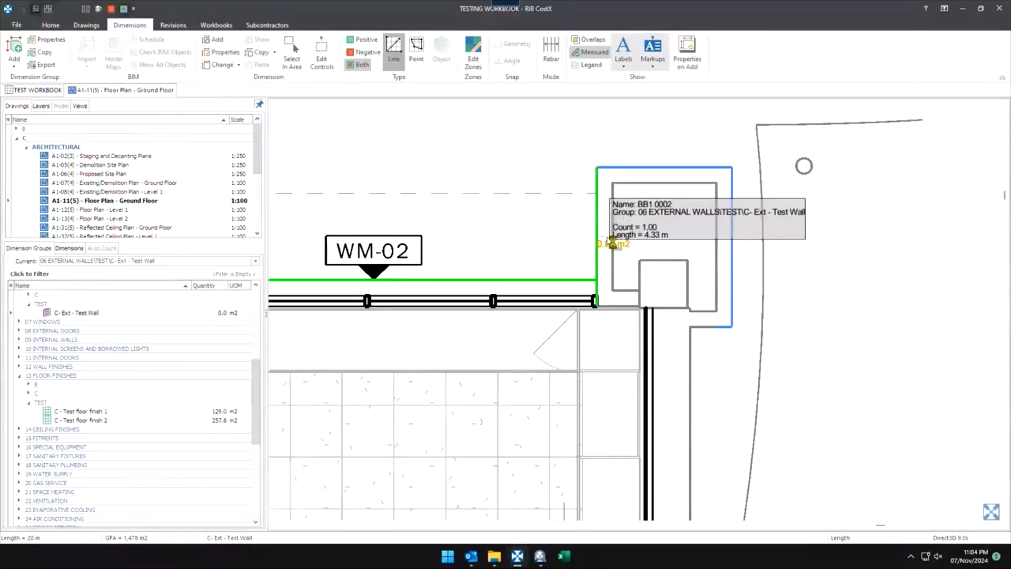
scroll(611, 243, down, 4)
middle_drag(528, 260, 729, 240)
scroll(622, 210, down, 2)
middle_drag(471, 178, 493, 188)
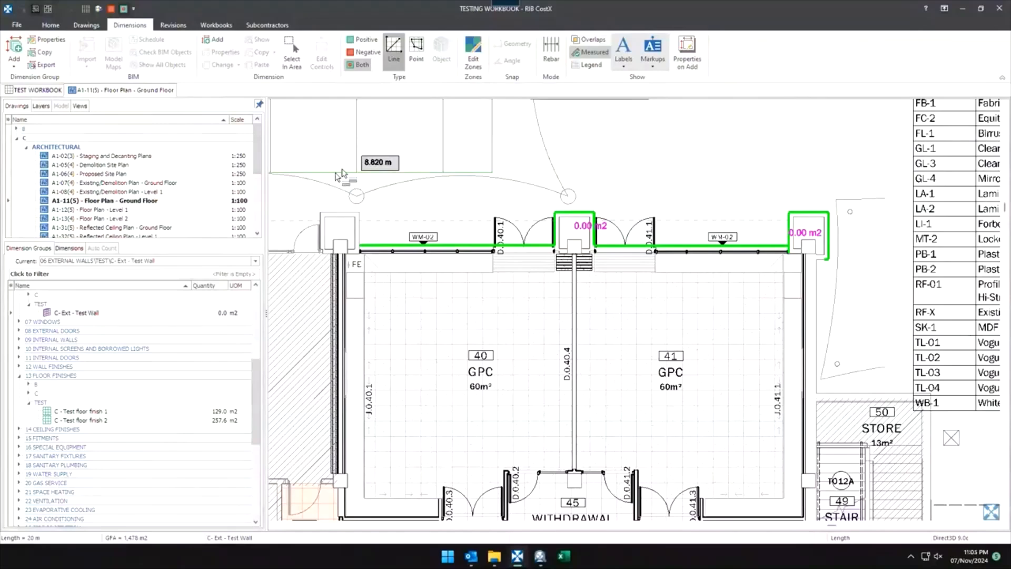
drag(347, 175, 864, 332)
key(Delete)
key(Return)
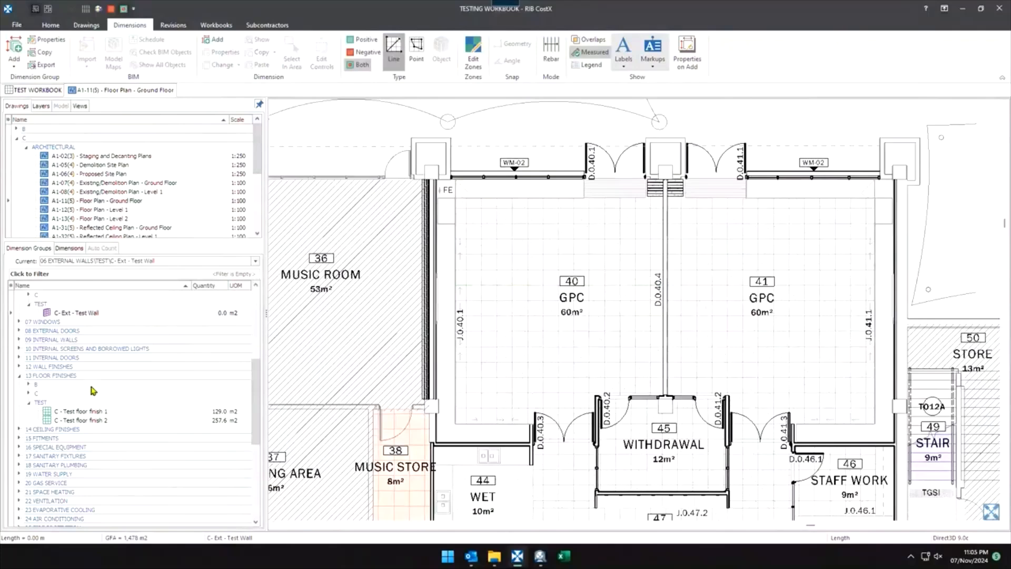
scroll(91, 390, up, 2)
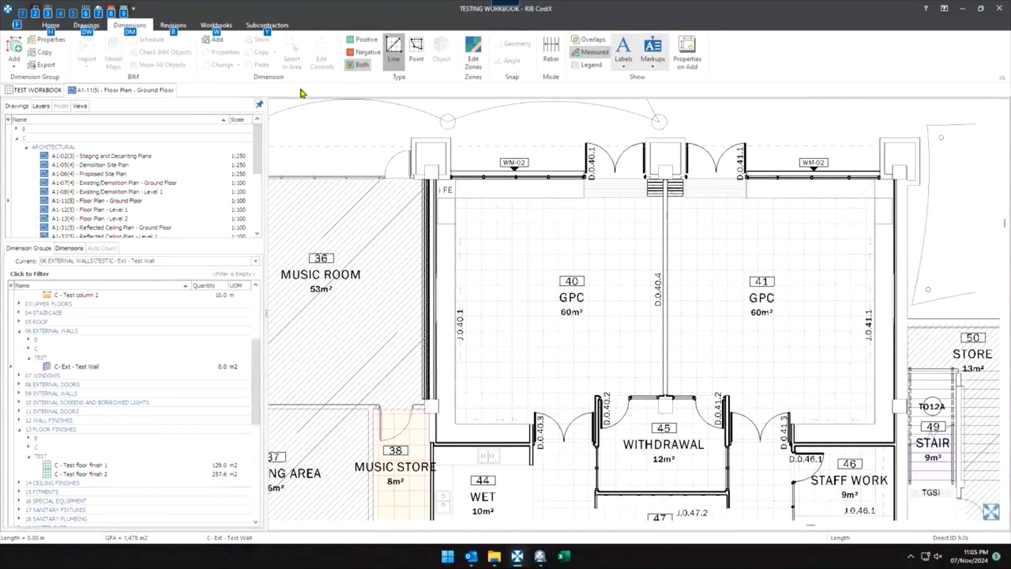
key(alt)
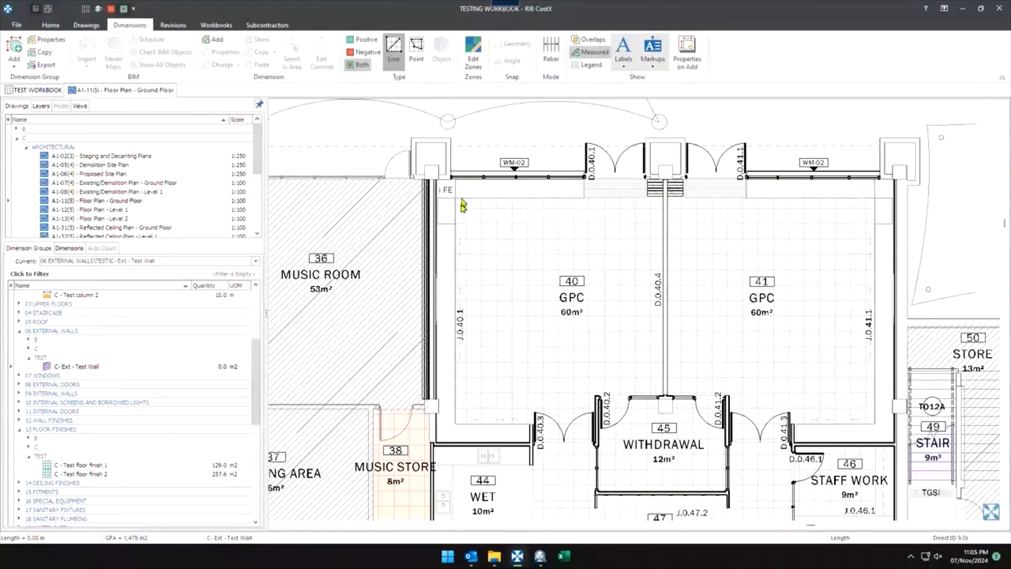
scroll(458, 198, down, 1)
middle_drag(495, 224, 540, 260)
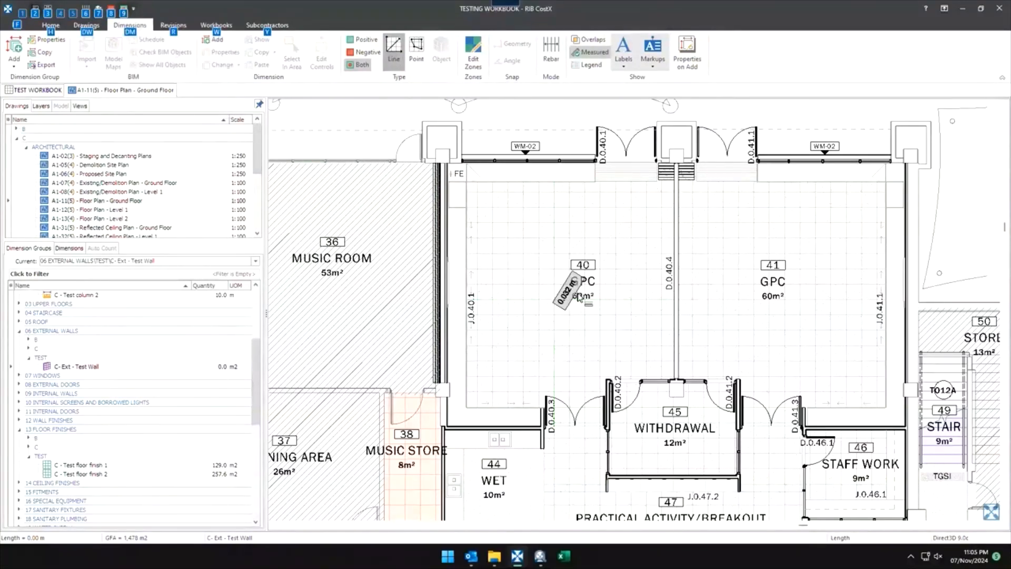
Start a C - Ext - Test Wall measurement in Point mode at the end of room 40's WM-02 window, next to the pier.
scroll(655, 274, down, 2)
scroll(466, 253, down, 2)
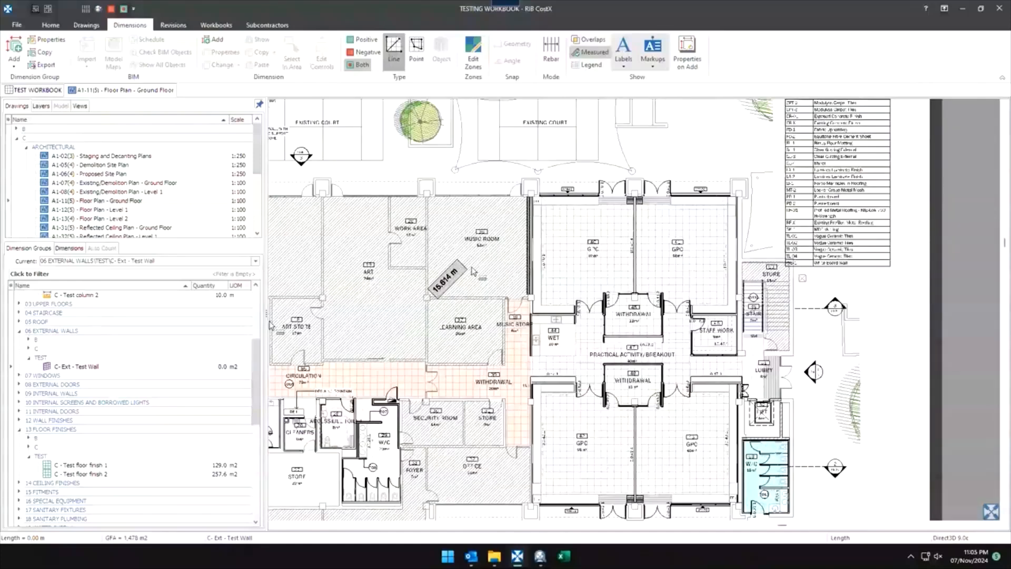
click(231, 366)
middle_drag(603, 237, 596, 267)
click(416, 52)
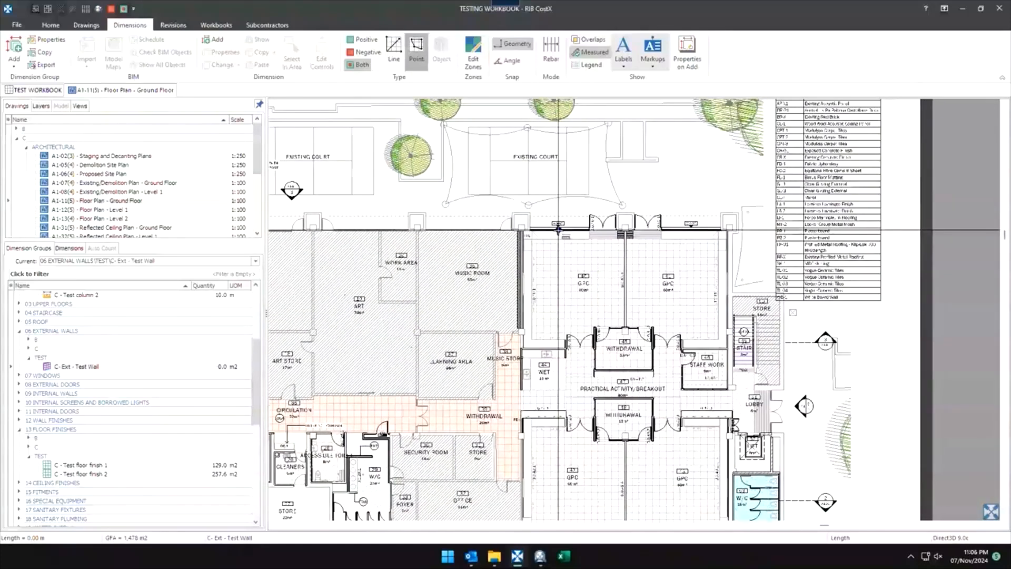
scroll(562, 221, up, 3)
scroll(496, 231, up, 2)
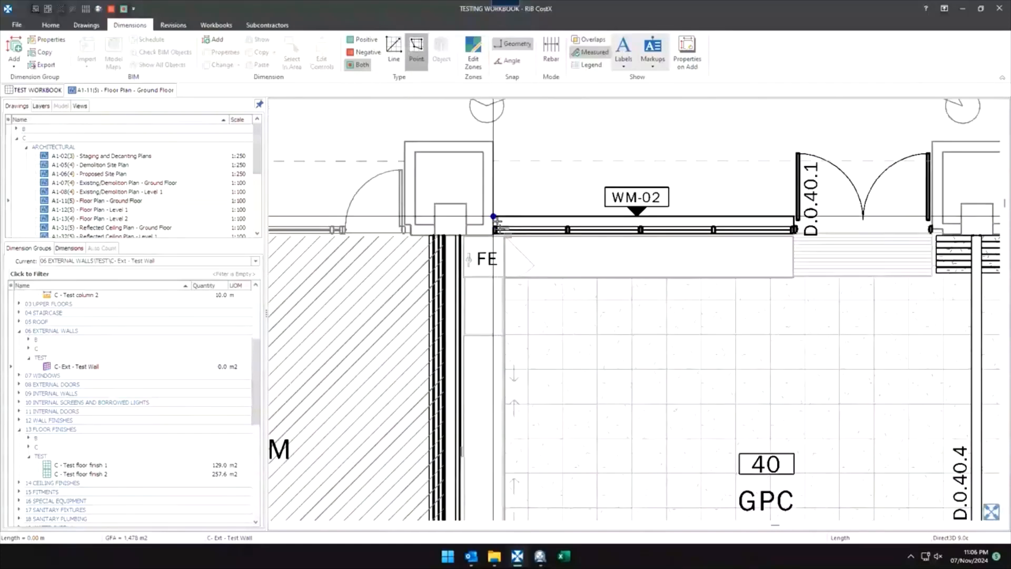
click(494, 222)
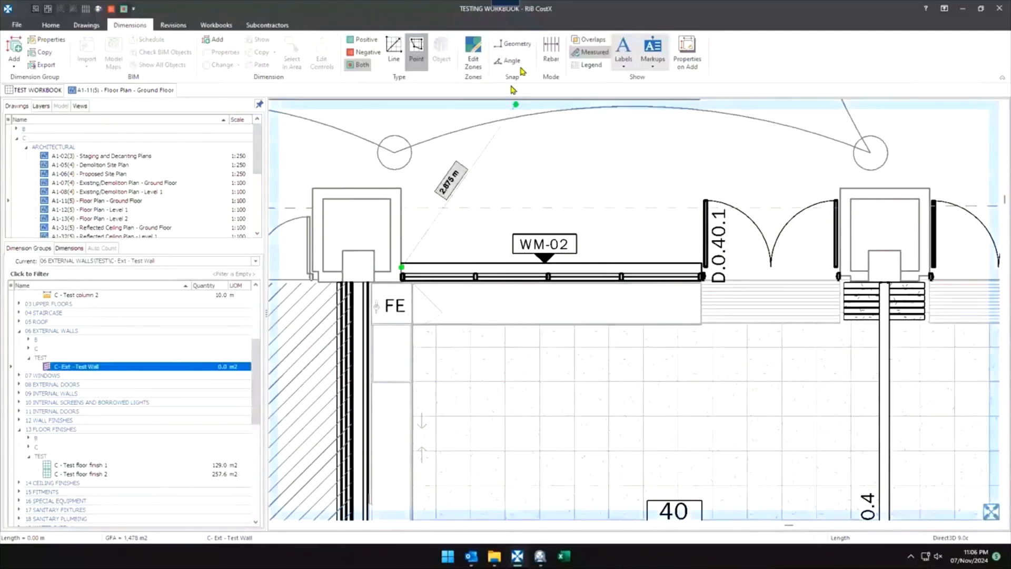
Turn off Geometry snap and turn on Angle snap for the first wall segment.
middle_drag(644, 307, 551, 295)
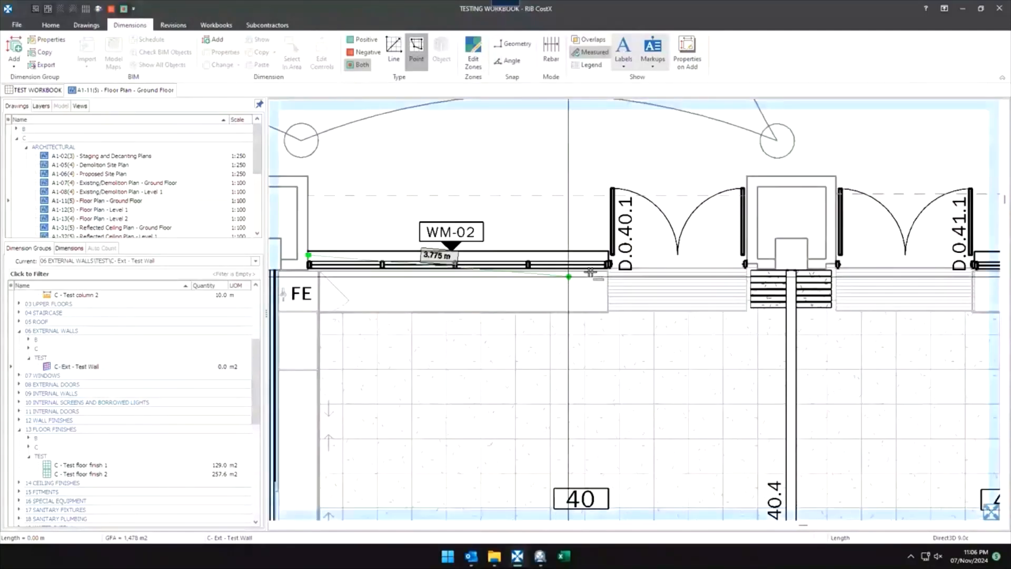
middle_drag(605, 266, 559, 301)
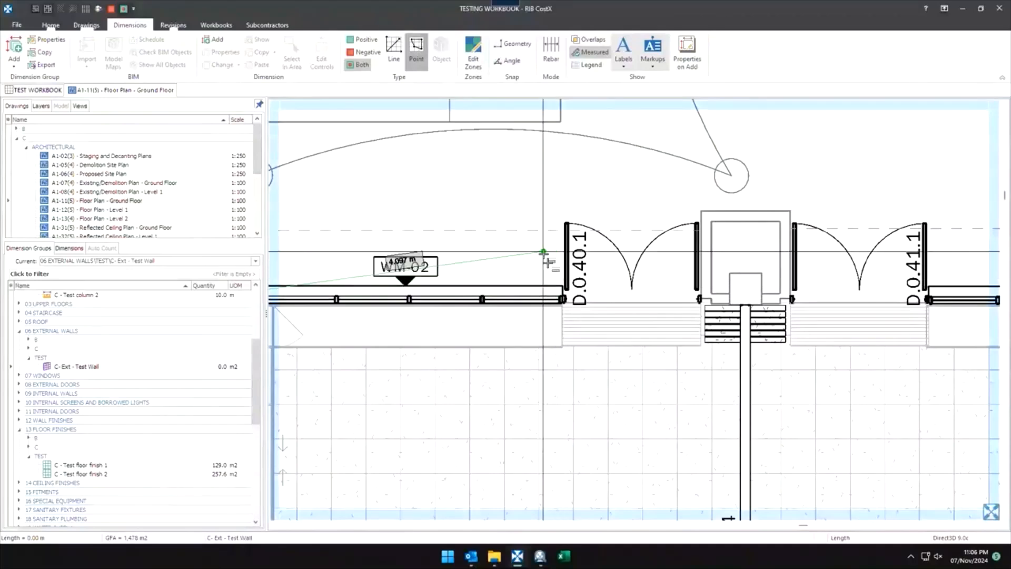
key(g)
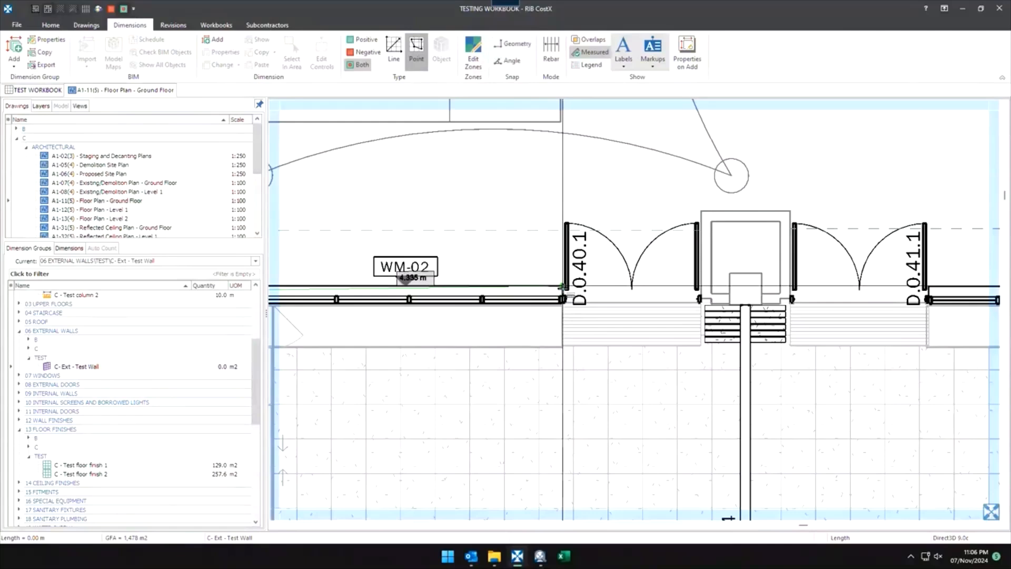
middle_drag(572, 296, 627, 294)
key(a)
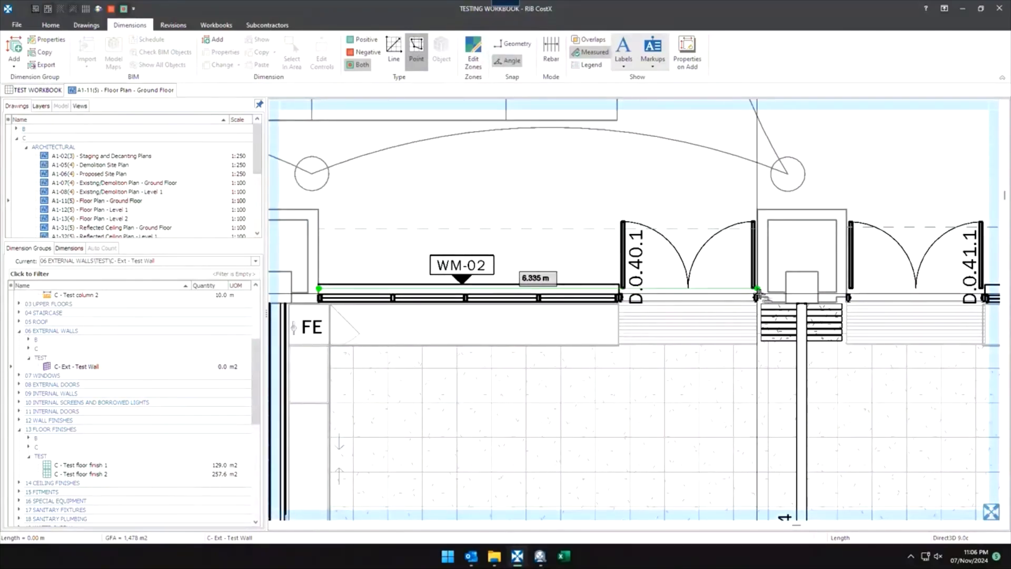
Trace the external wall at right angles around the middle pier and on to the far end of room 41's WM-02 window.
click(795, 290)
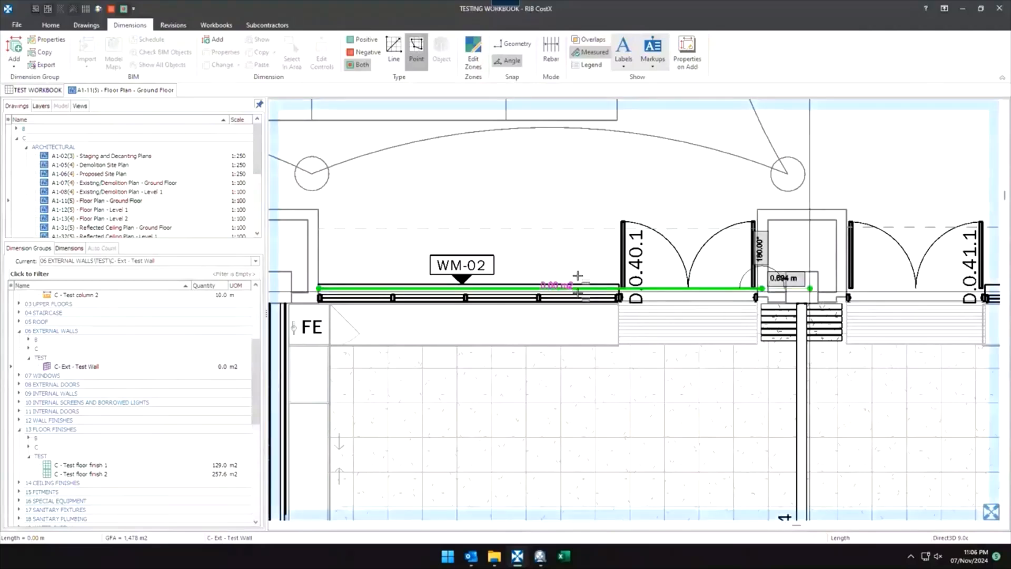
middle_drag(795, 290, 562, 288)
click(530, 215)
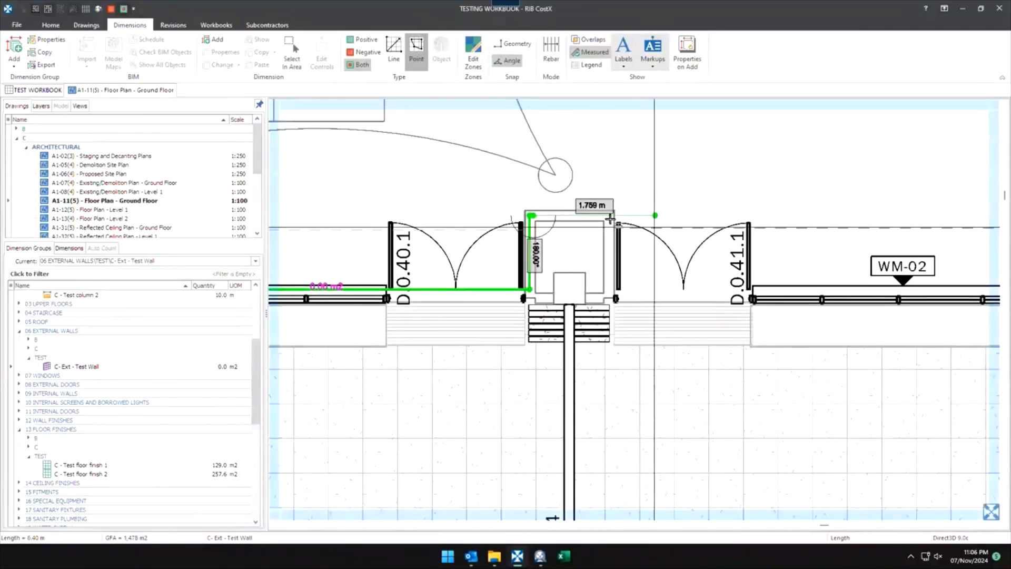
click(610, 215)
click(610, 293)
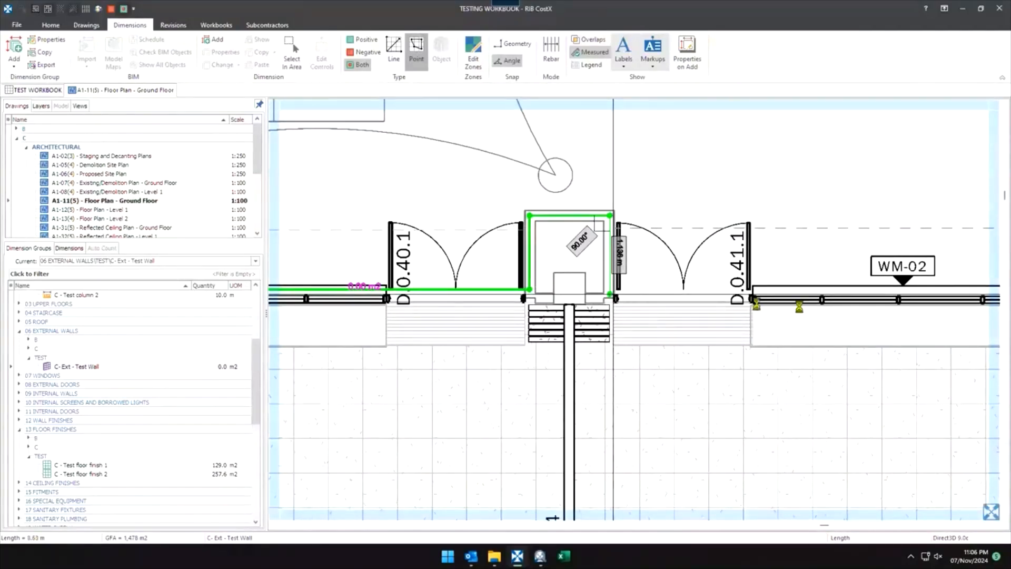
middle_drag(610, 293, 348, 280)
click(790, 278)
right_click(790, 278)
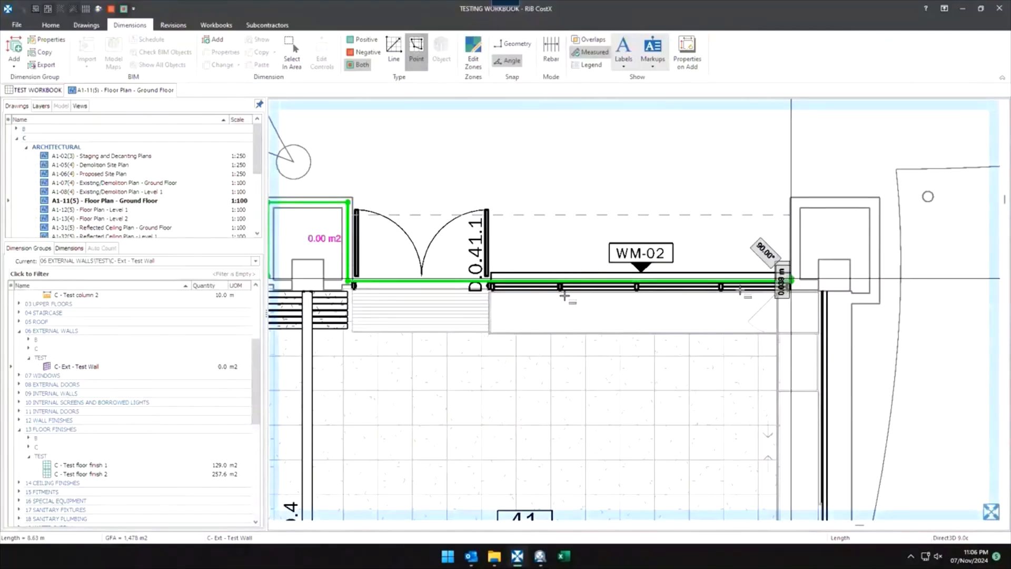
Measure the D.0.40.1 and D.0.41.1 door openings along the external wall as negative dimensions.
scroll(790, 279, down, 2)
middle_drag(495, 303, 709, 293)
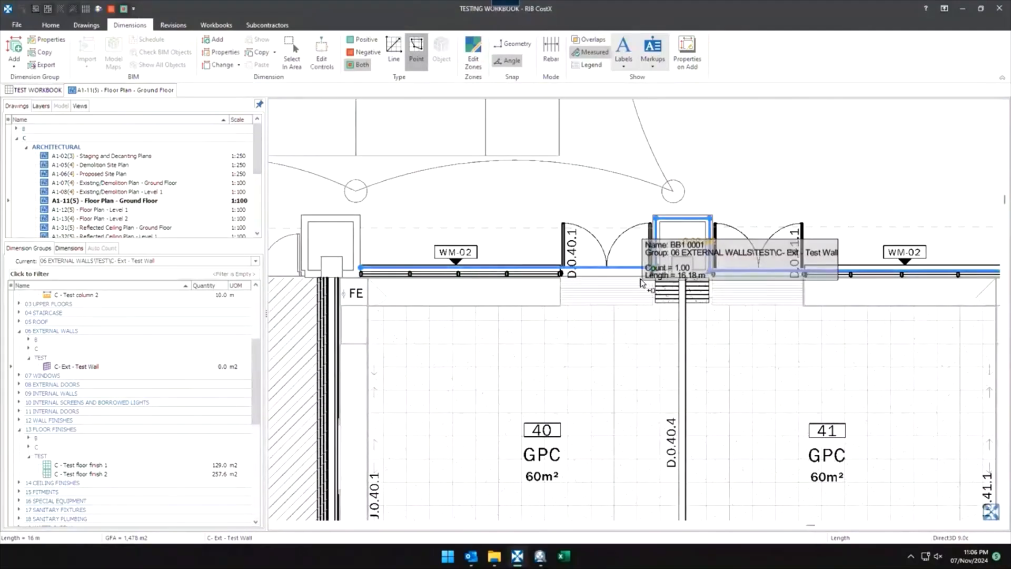
click(364, 52)
click(561, 269)
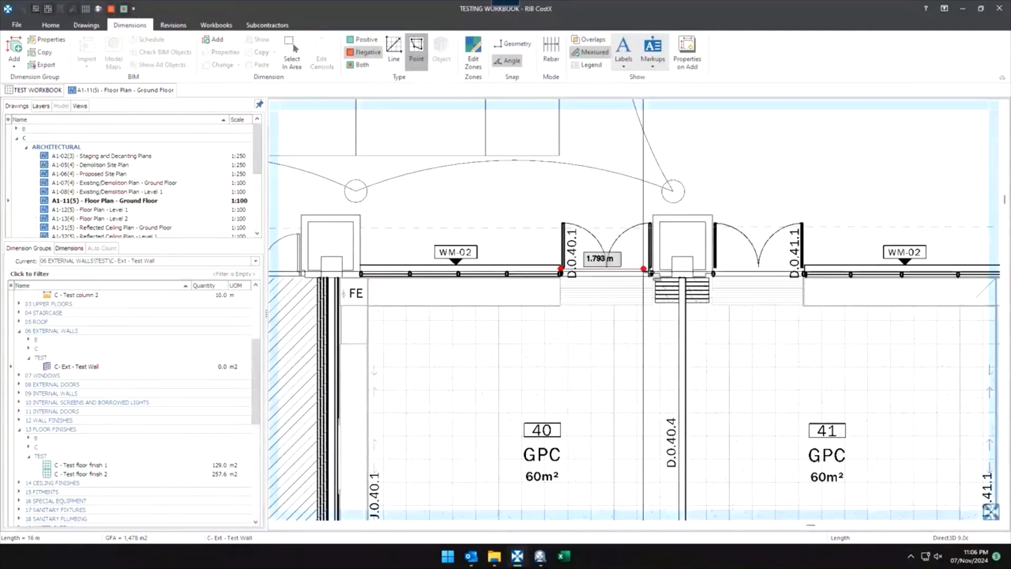
click(651, 269)
right_click(651, 269)
click(715, 273)
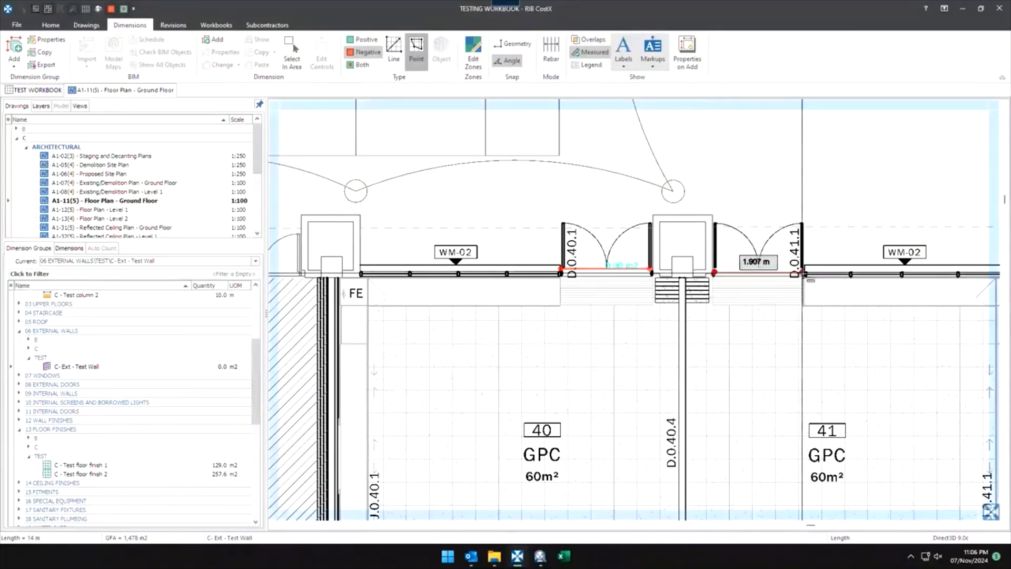
middle_drag(895, 361, 720, 342)
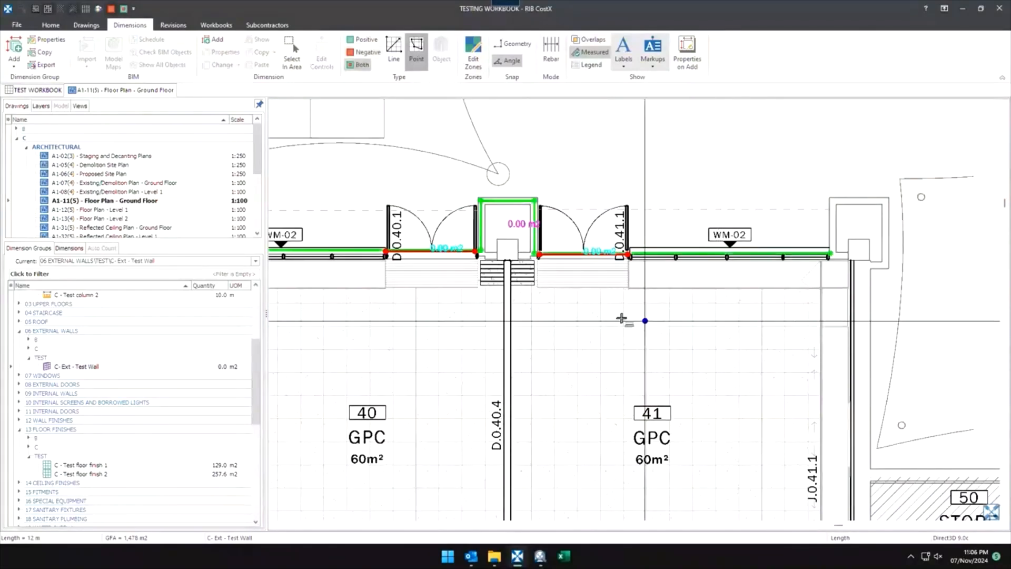
Select both negative door dimensions together and set their height to 2.4 m.
middle_drag(623, 316, 821, 315)
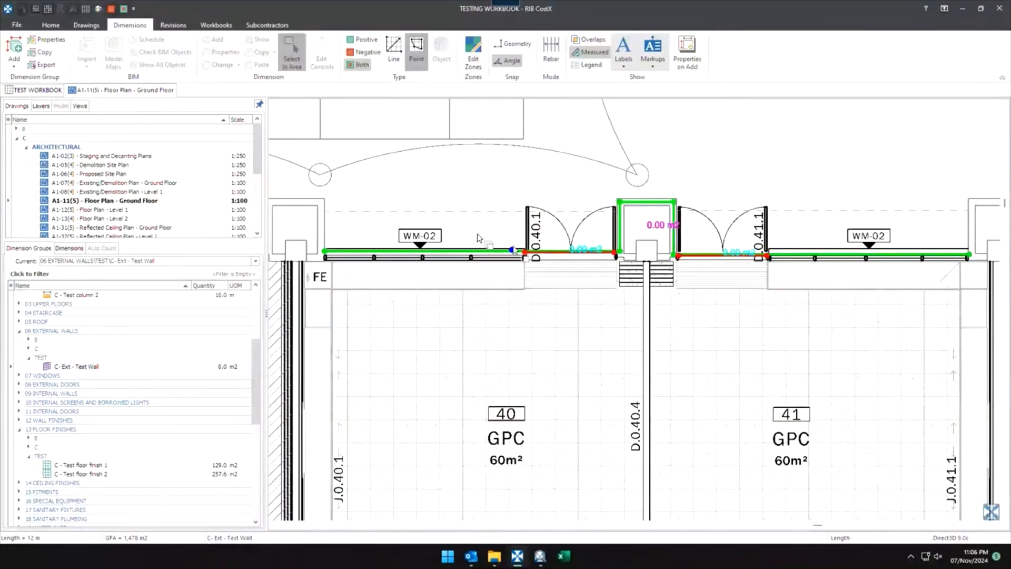
drag(476, 234, 804, 302)
right_click(805, 302)
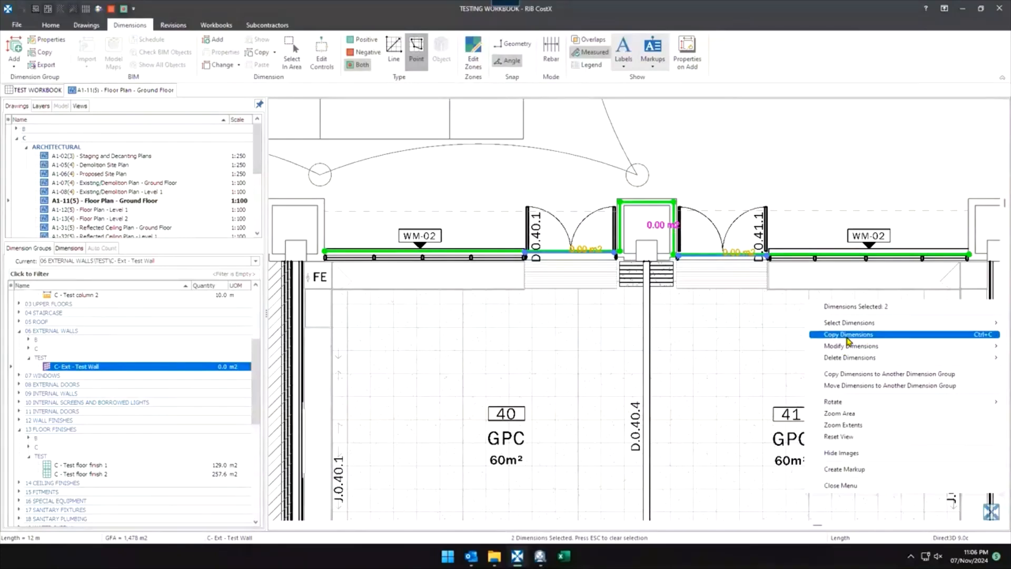
mouse_move(837, 343)
click(768, 361)
click(768, 361)
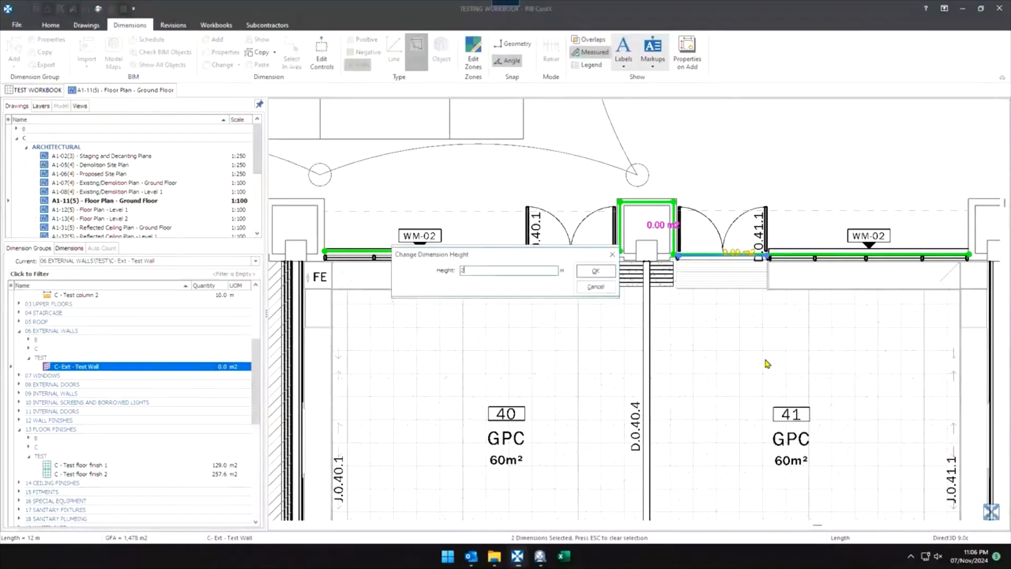
text(.4)
key(Return)
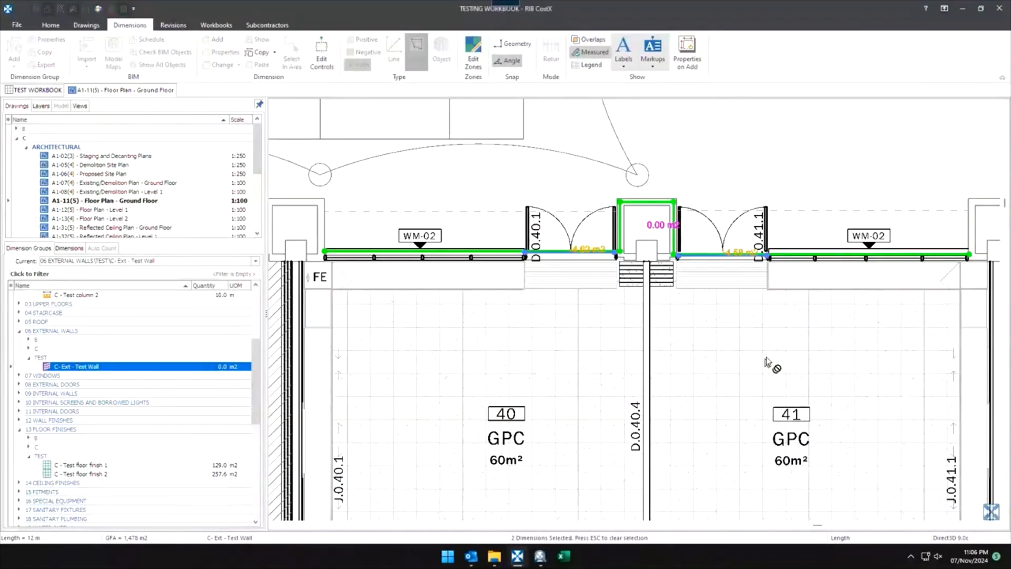
mouse_move(480, 314)
middle_down()
mouse_move(539, 313)
mouse_move(530, 302)
middle_up()
key(Escape)
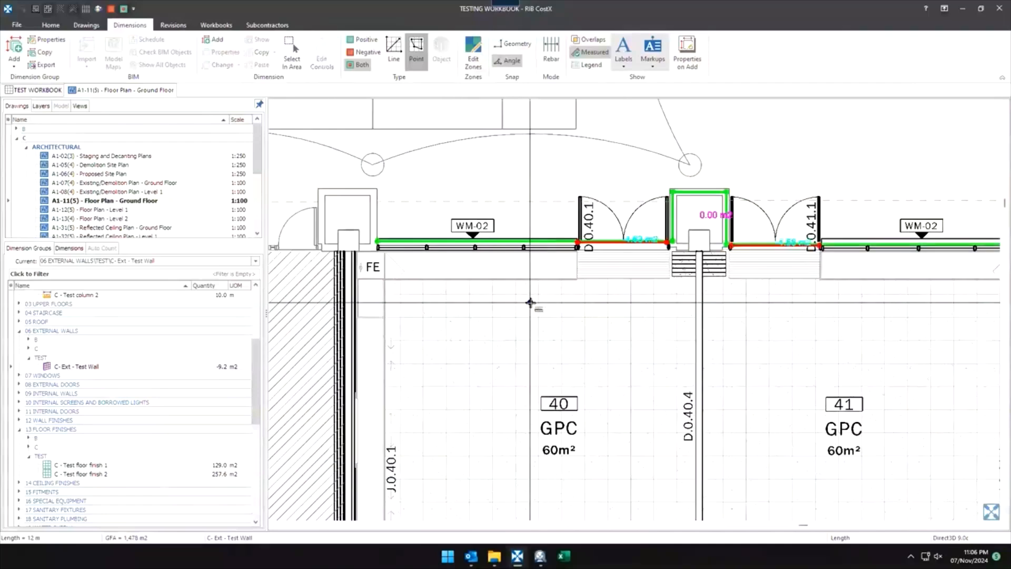
Measure the WM-02 windows of rooms 40 and 41 as negative dimensions, and display both positive and negative dimensions again.
key(n)
click(395, 251)
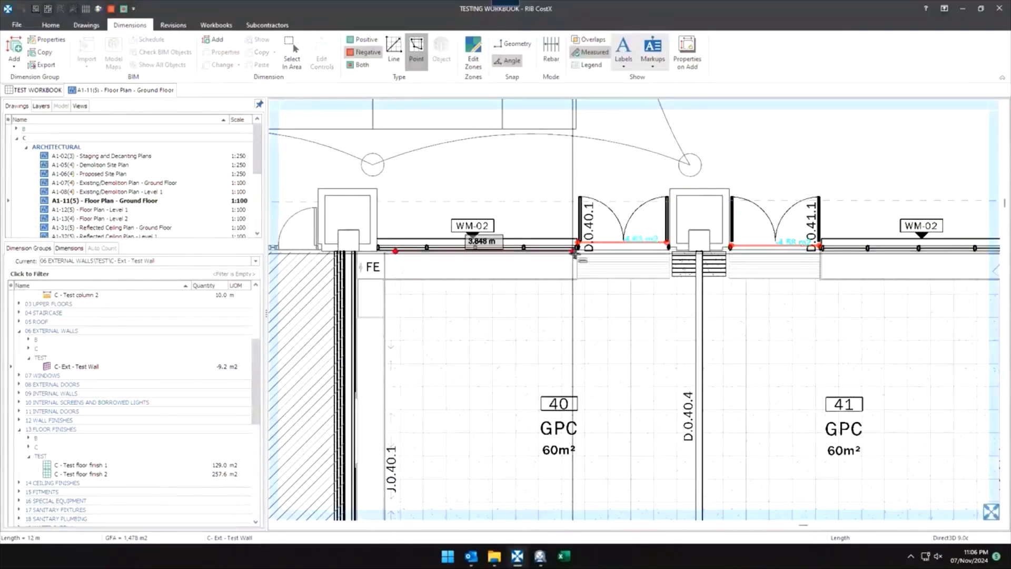
double_click(577, 251)
middle_drag(856, 315, 737, 324)
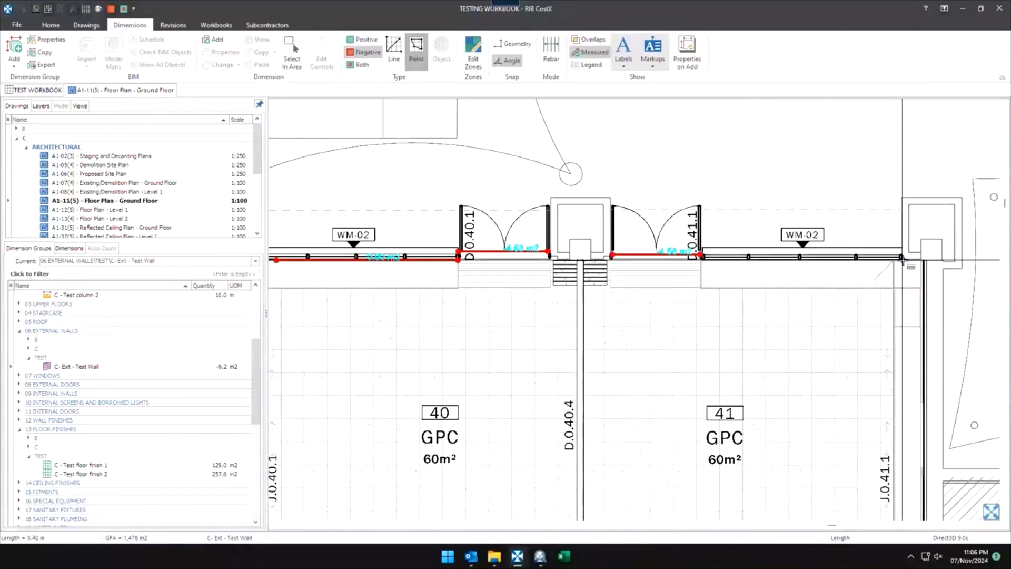
click(902, 259)
double_click(701, 257)
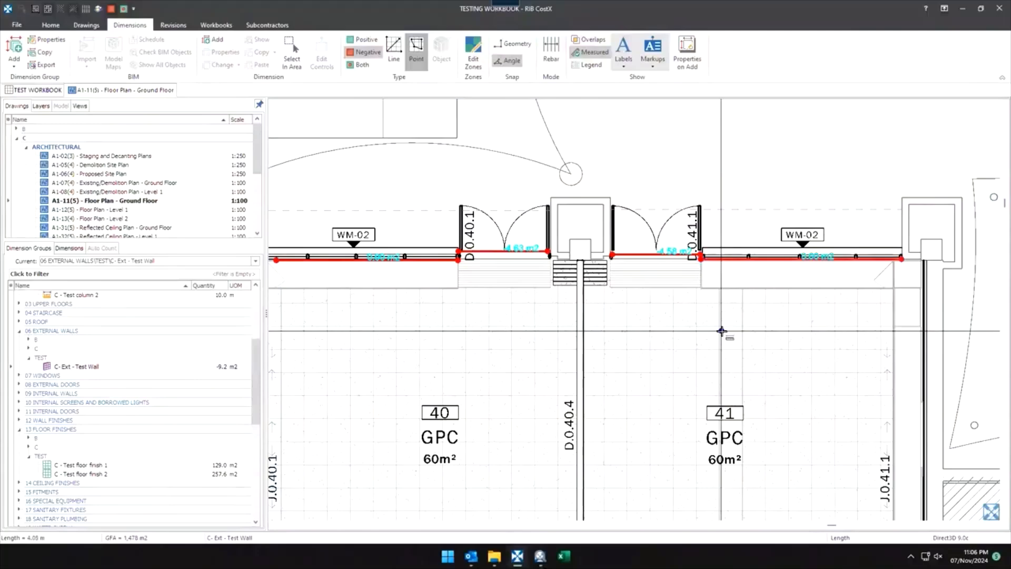
key(b)
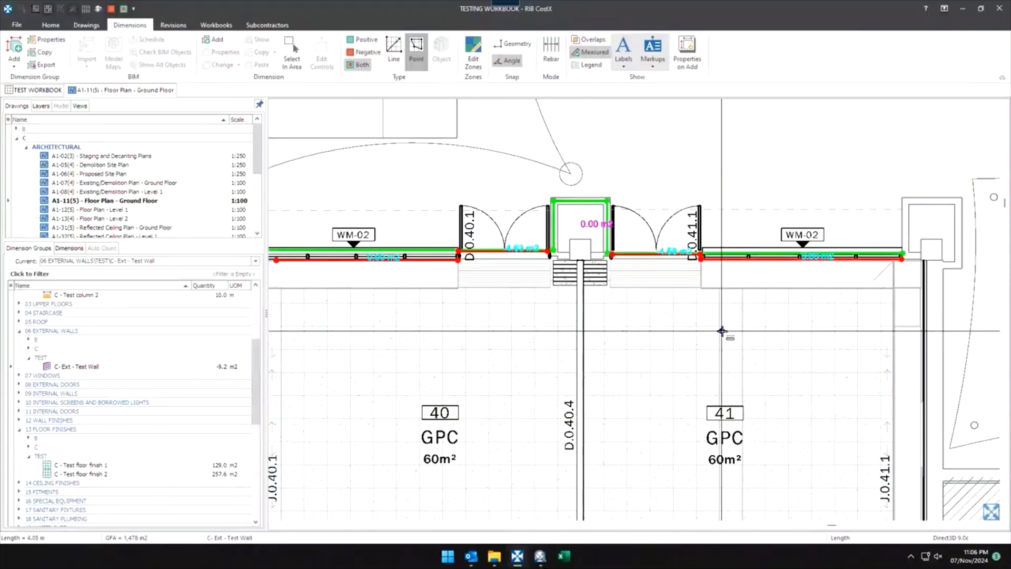
Select the two negative WM-02 window dimensions together and change their height.
scroll(722, 331, down, 2)
middle_drag(725, 336, 732, 326)
drag(383, 235, 567, 311)
ctrl+drag(705, 240, 855, 338)
right_click(791, 324)
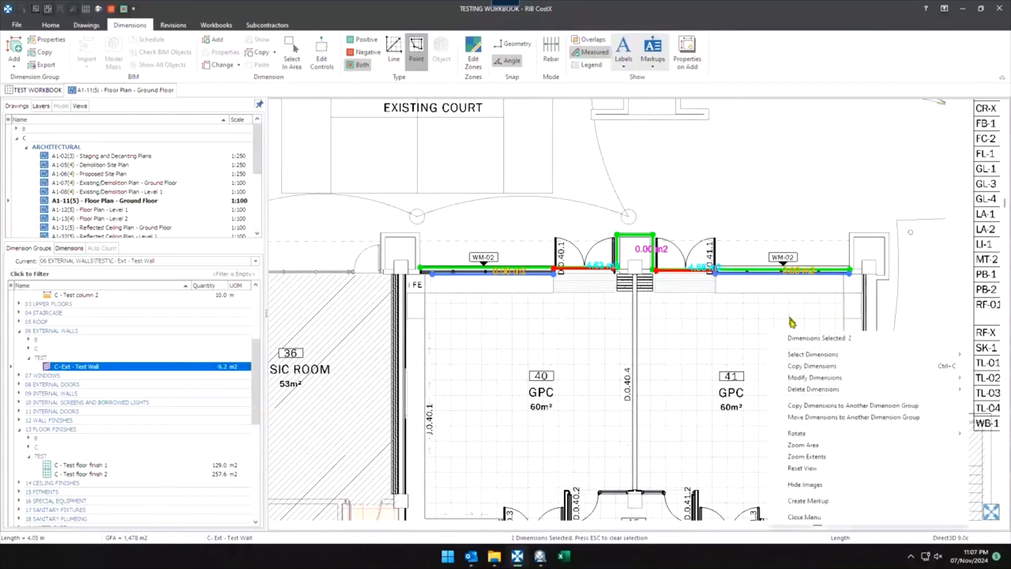
mouse_move(819, 379)
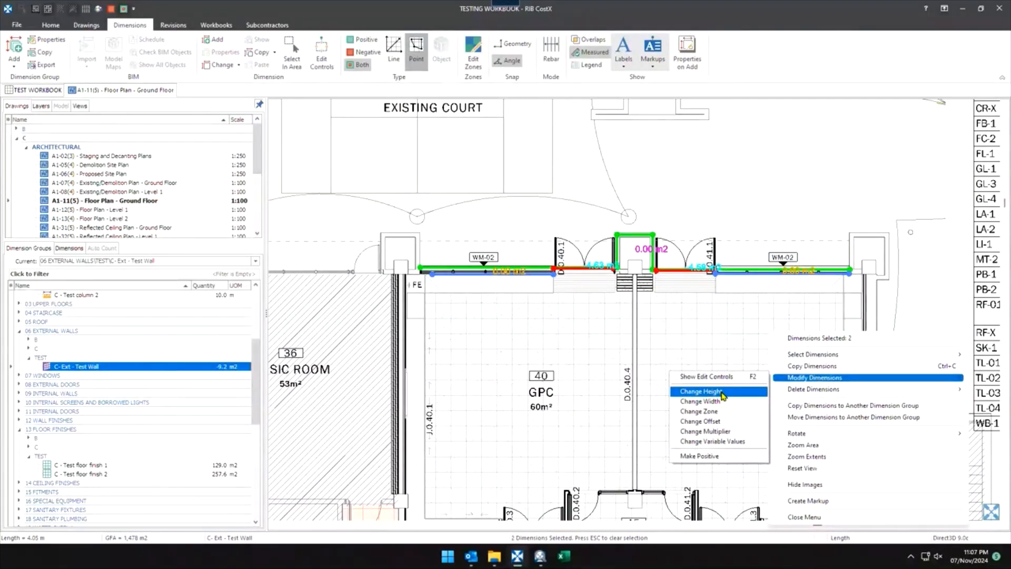
click(705, 392)
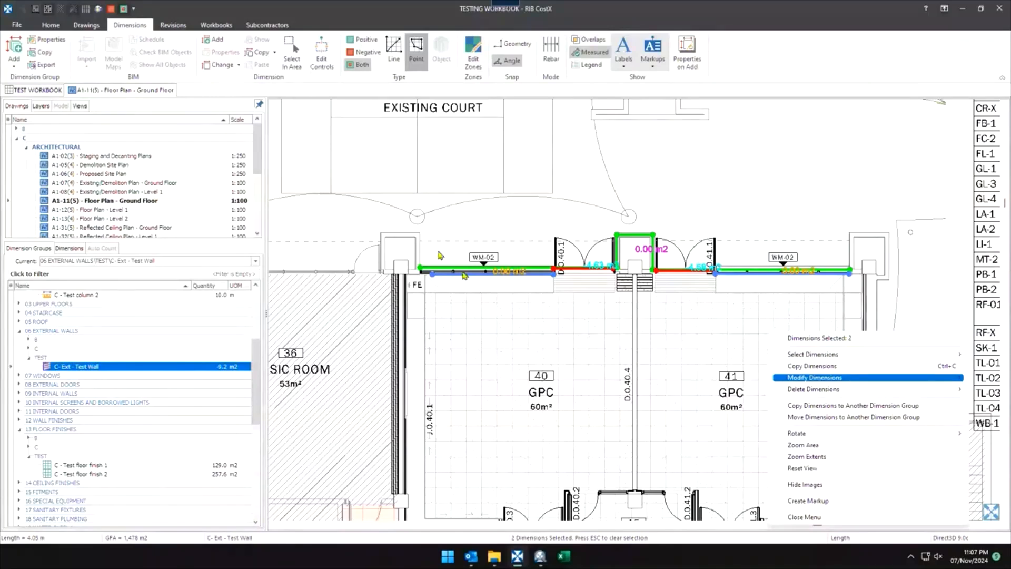
drag(397, 234, 594, 332)
drag(705, 256, 897, 316)
right_click(679, 346)
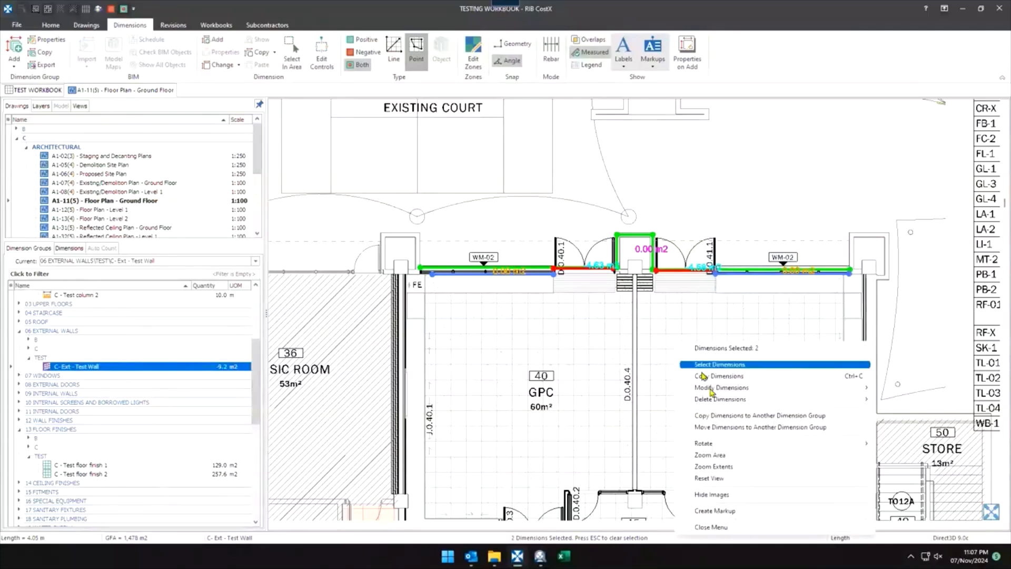
mouse_move(716, 388)
click(897, 401)
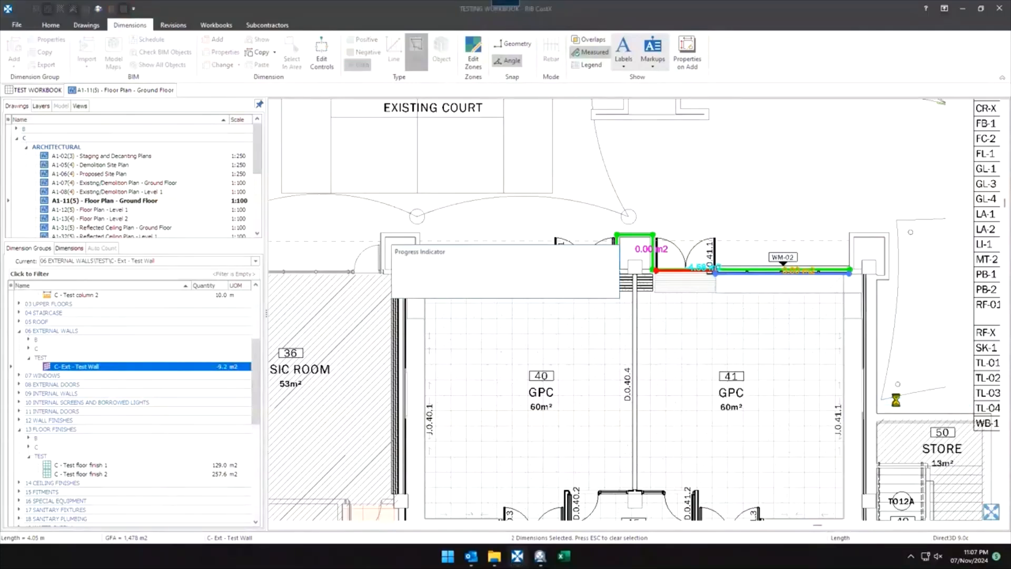
key(Return)
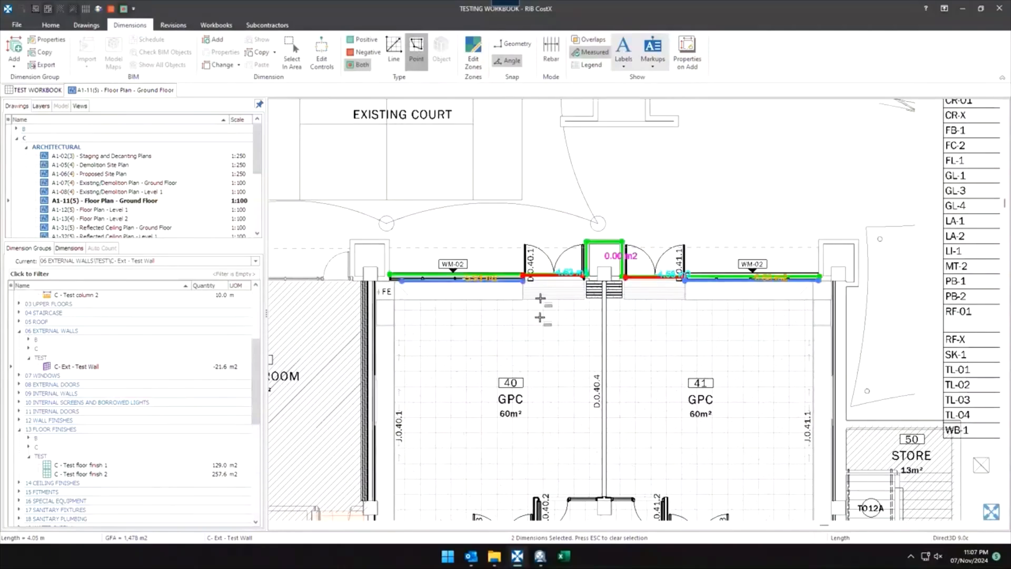
Set the height of the positive external wall dimension around the middle pier to 3.5 m.
right_click(602, 244)
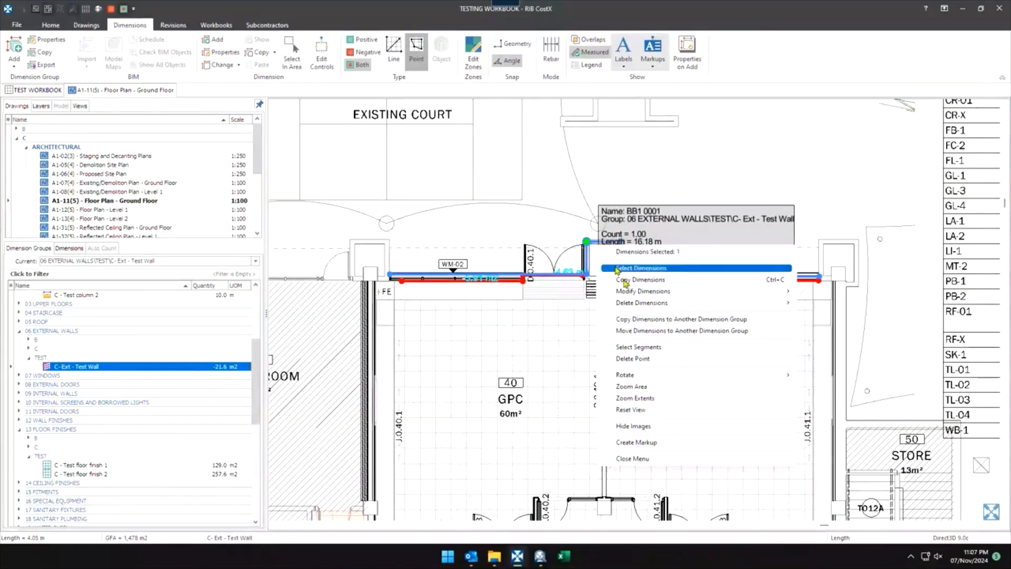
mouse_move(647, 291)
click(826, 309)
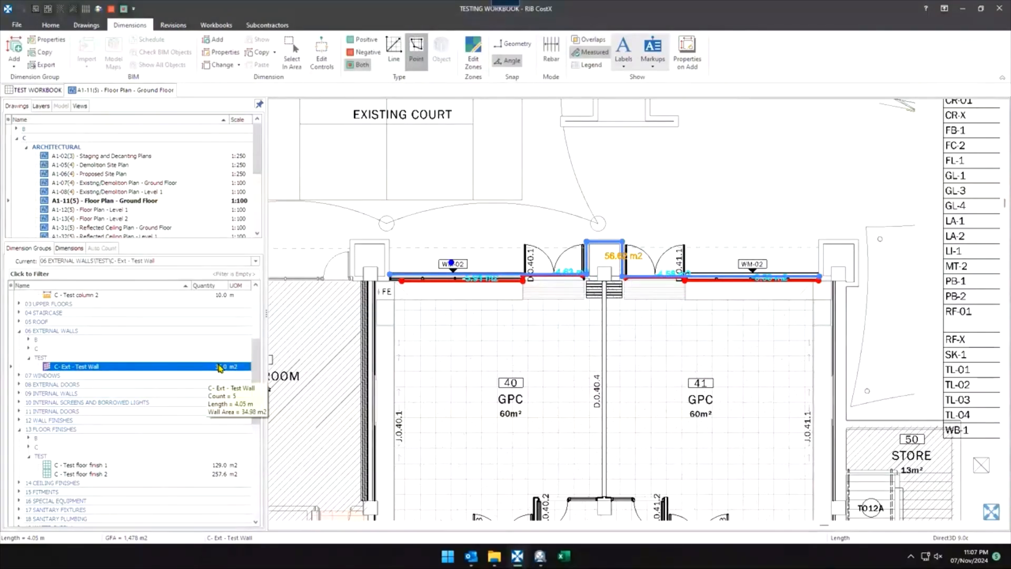
scroll(687, 345, down, 4)
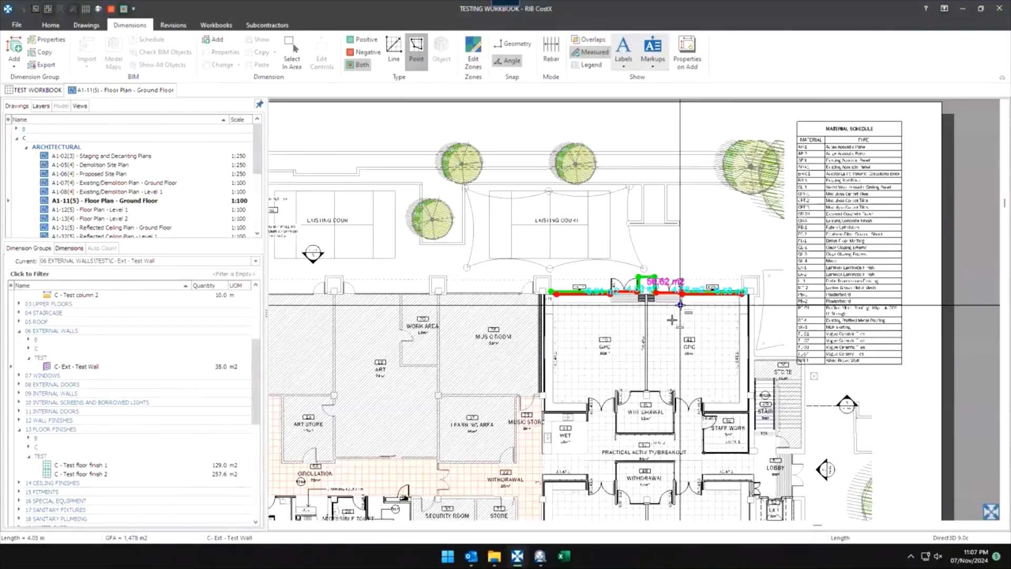
scroll(687, 345, up, 5)
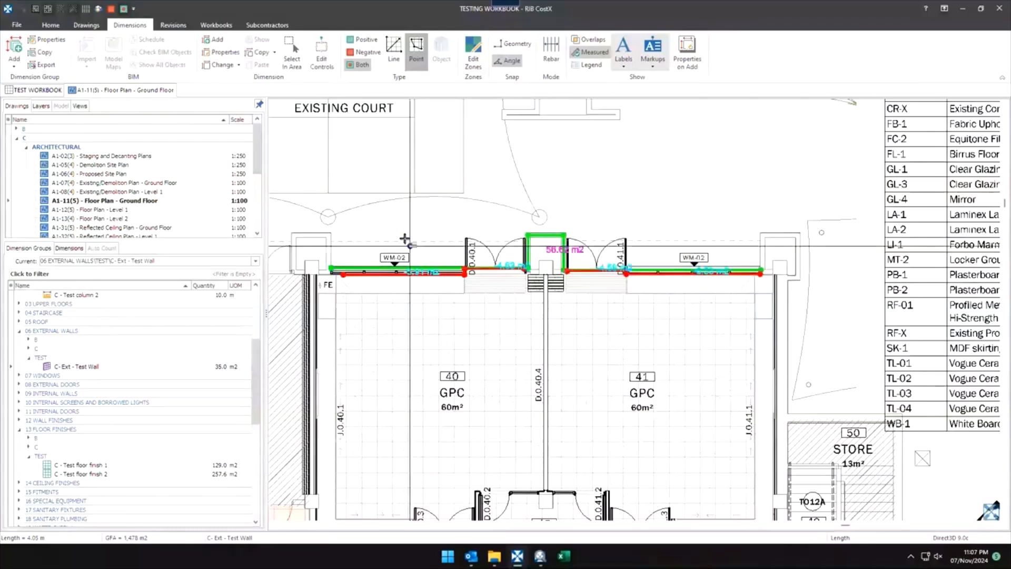
drag(311, 188, 890, 397)
key(e)
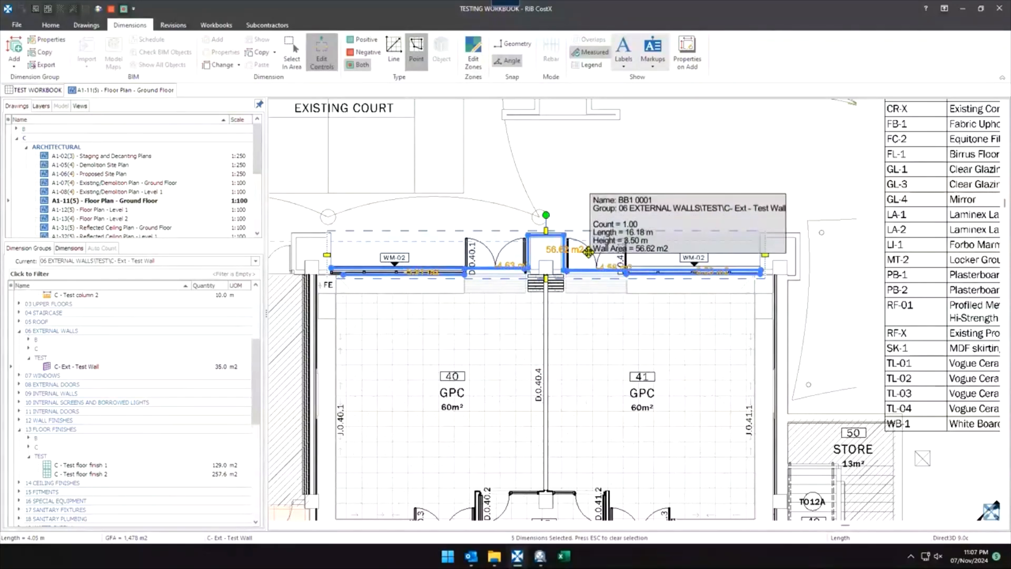
key(Escape)
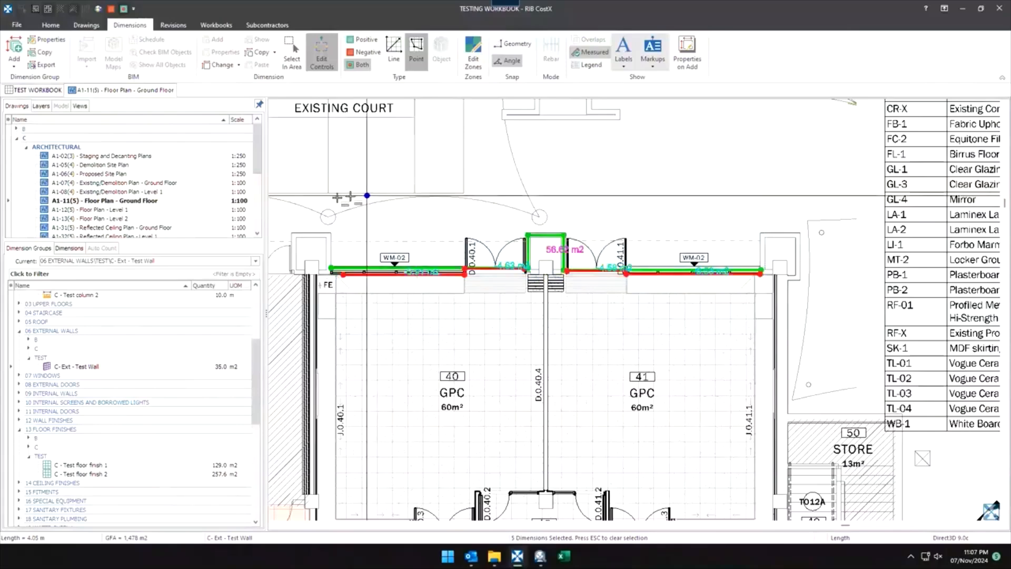
Select all external wall dimensions along rooms 40 and 41, show their edit controls and copy them.
key(s)
drag(307, 198, 918, 346)
key(e)
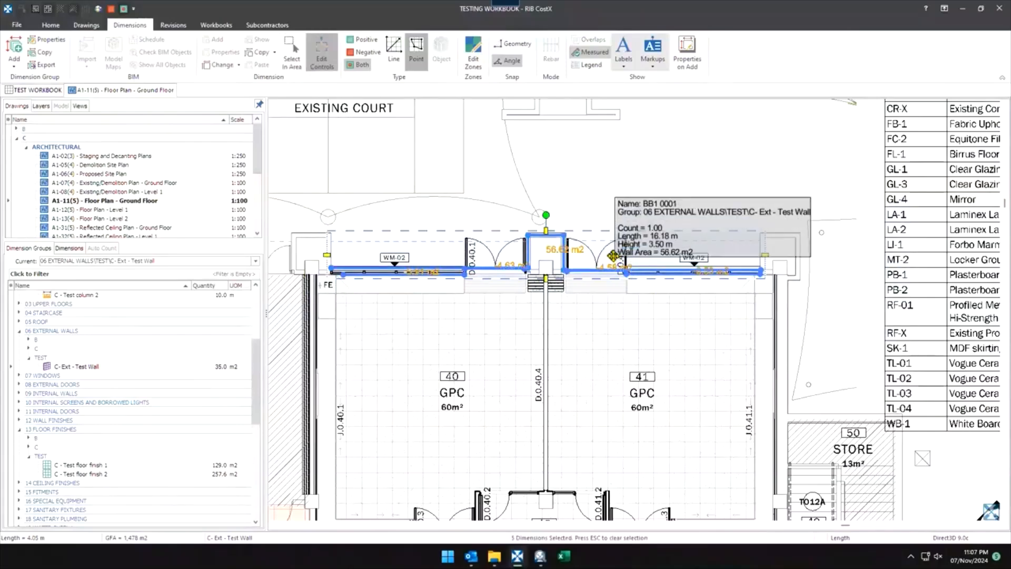
right_click(617, 256)
click(646, 290)
Paste the copied wall dimensions and move the copy across rooms 40 and 41, below the original wall.
middle_drag(539, 336, 611, 234)
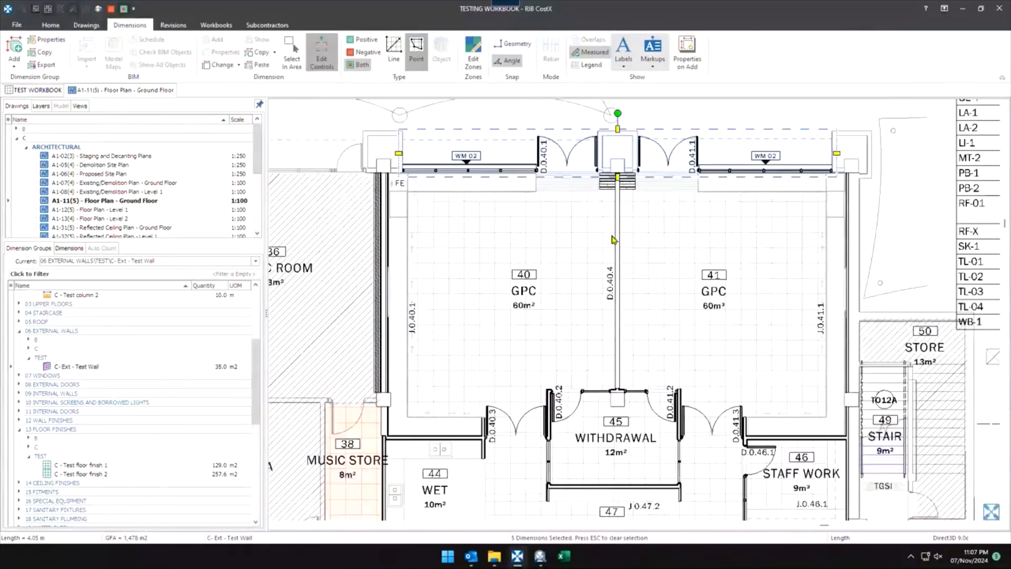
key(ctrl+v)
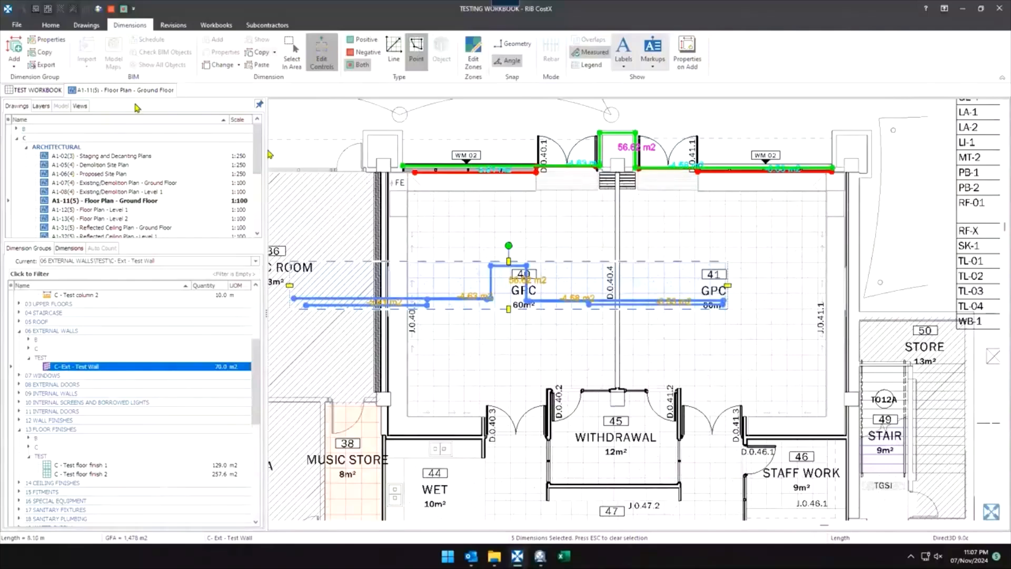
click(600, 279)
drag(600, 279, 569, 252)
middle_drag(565, 252, 570, 261)
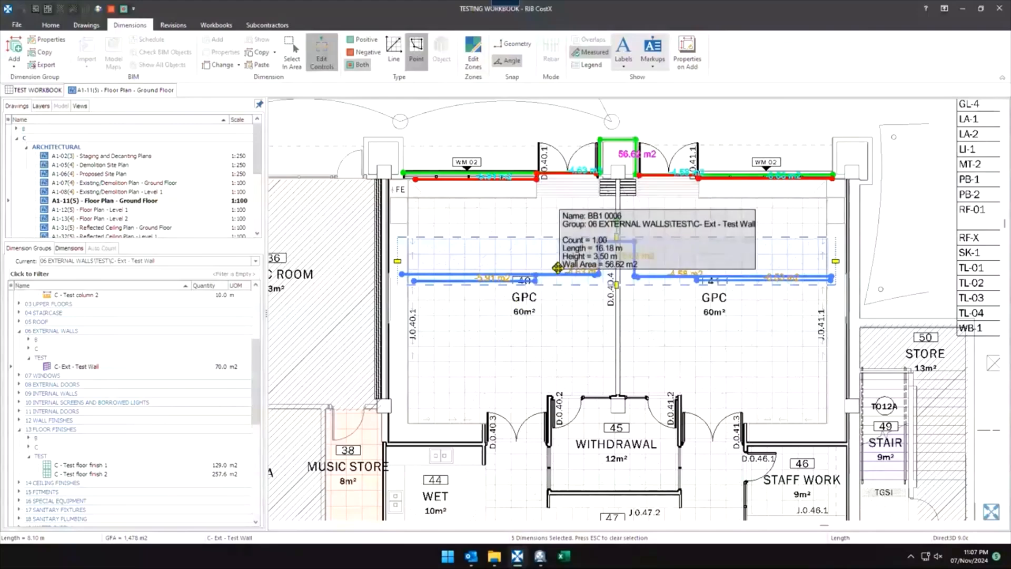
Delete the pasted set of external wall dimensions.
key(Delete)
key(Return)
scroll(573, 312, down, 5)
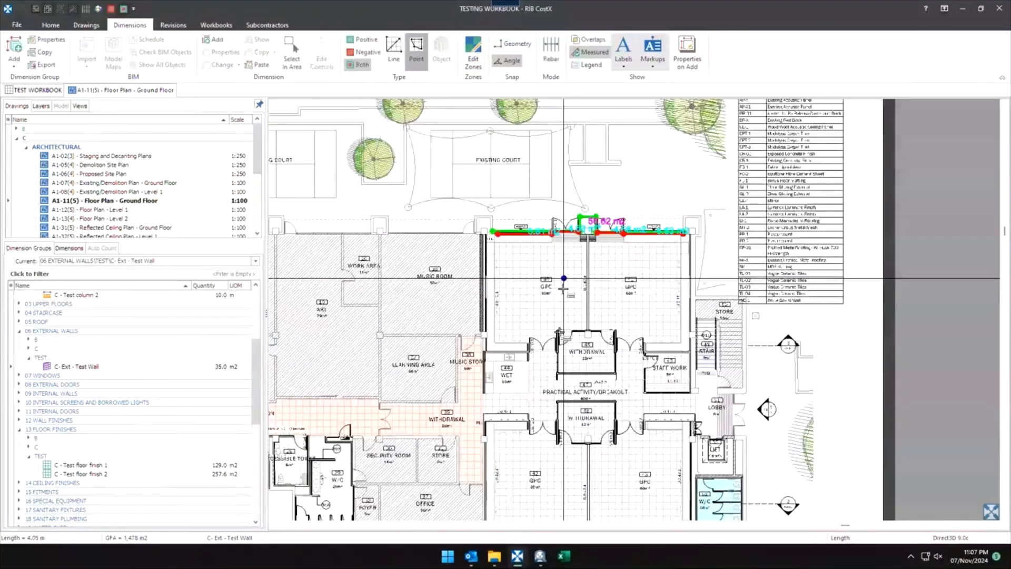
Show the measured areas of the TEST group under 13 FLOOR FINISHES around rooms 6 and 7.
middle_drag(574, 314, 600, 276)
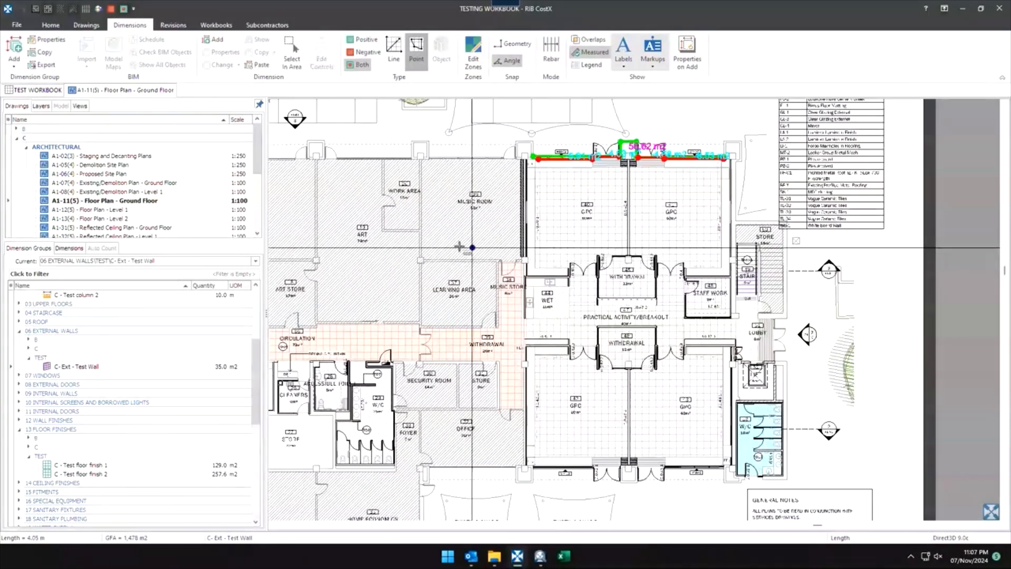
mouse_move(452, 243)
middle_down()
mouse_move(657, 268)
mouse_move(925, 237)
middle_up()
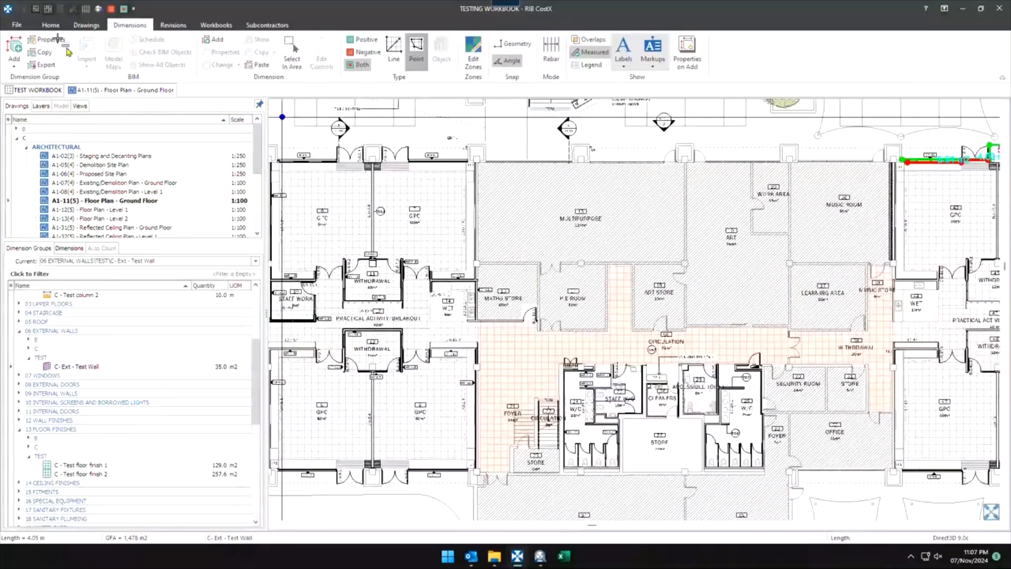
click(60, 41)
middle_drag(343, 224, 386, 160)
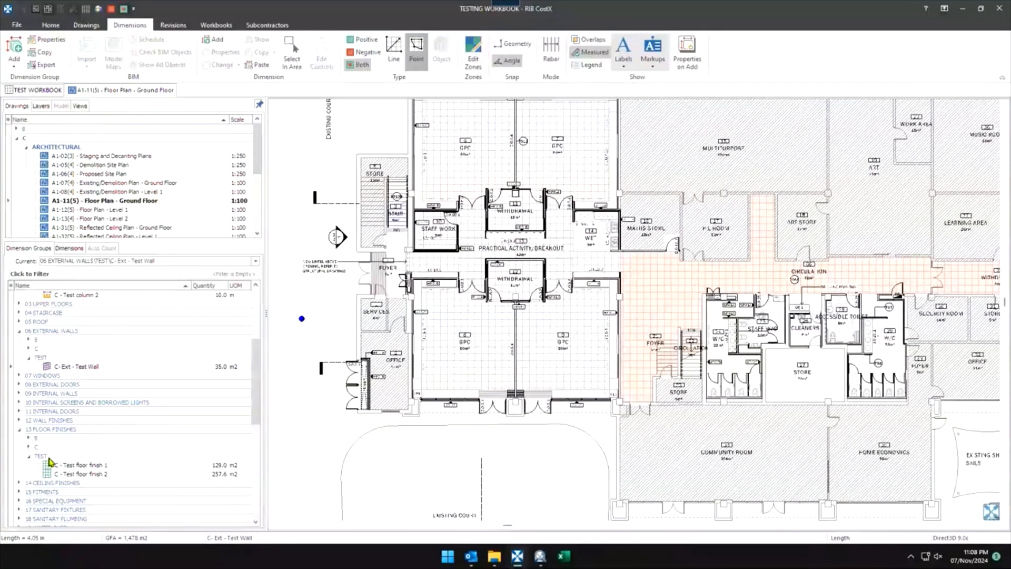
click(50, 461)
middle_drag(667, 189, 657, 305)
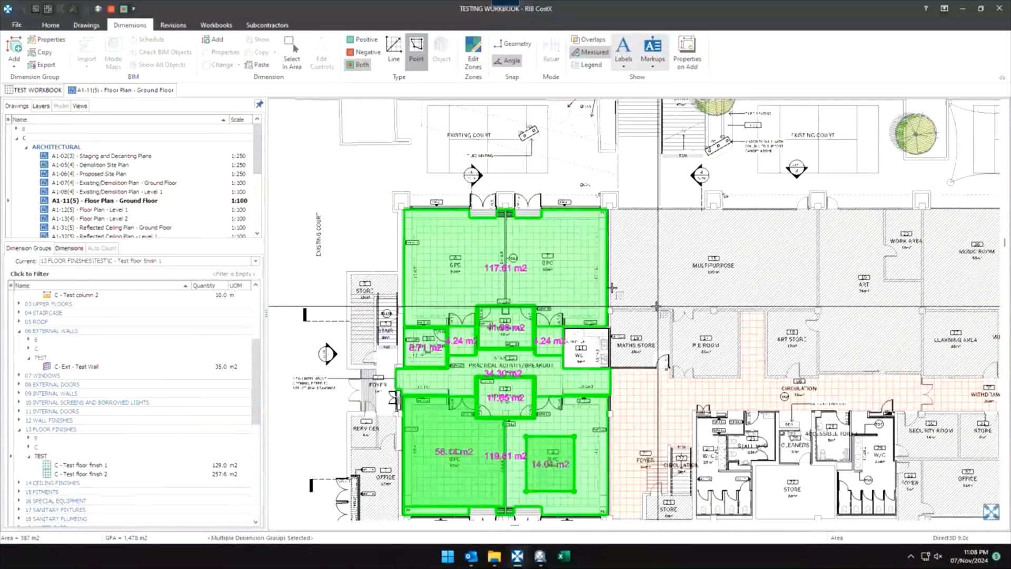
scroll(611, 288, up, 3)
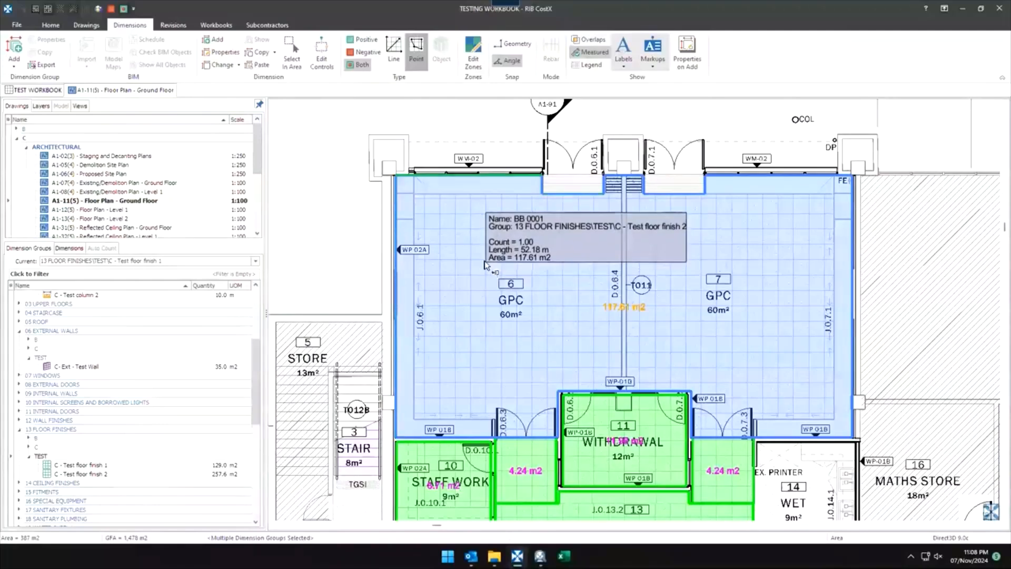
scroll(482, 265, up, 2)
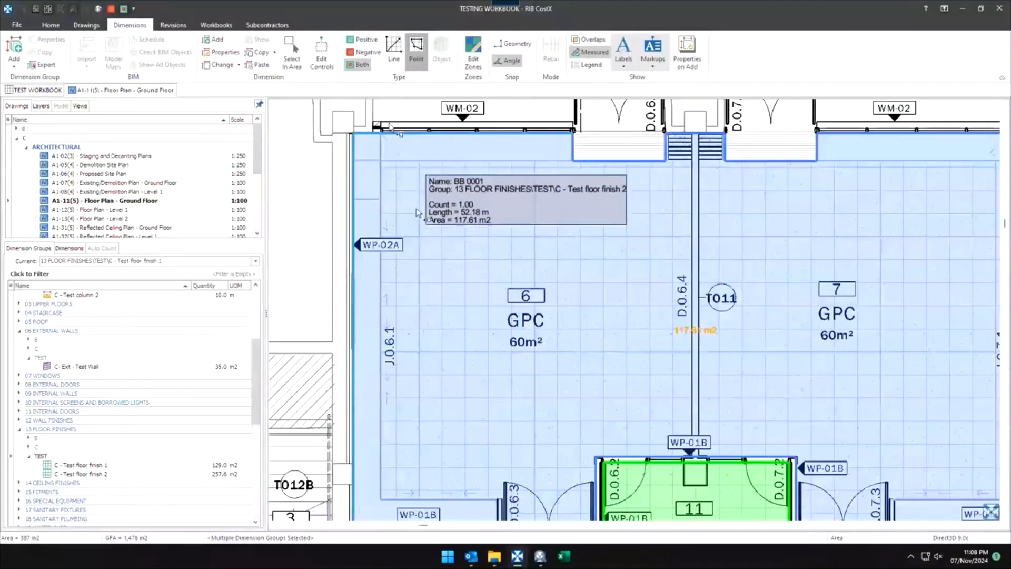
click(377, 98)
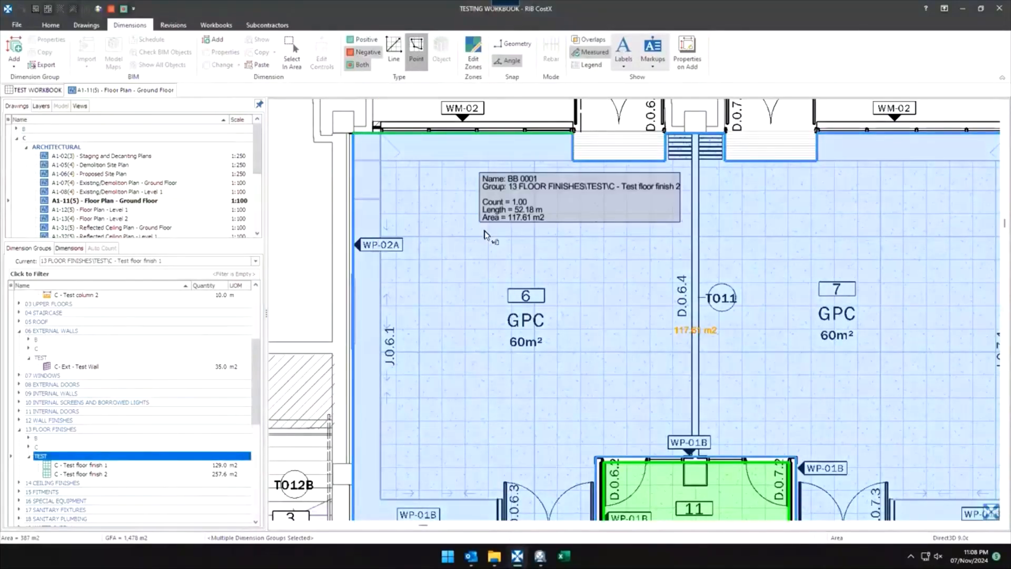
middle_drag(495, 274, 489, 253)
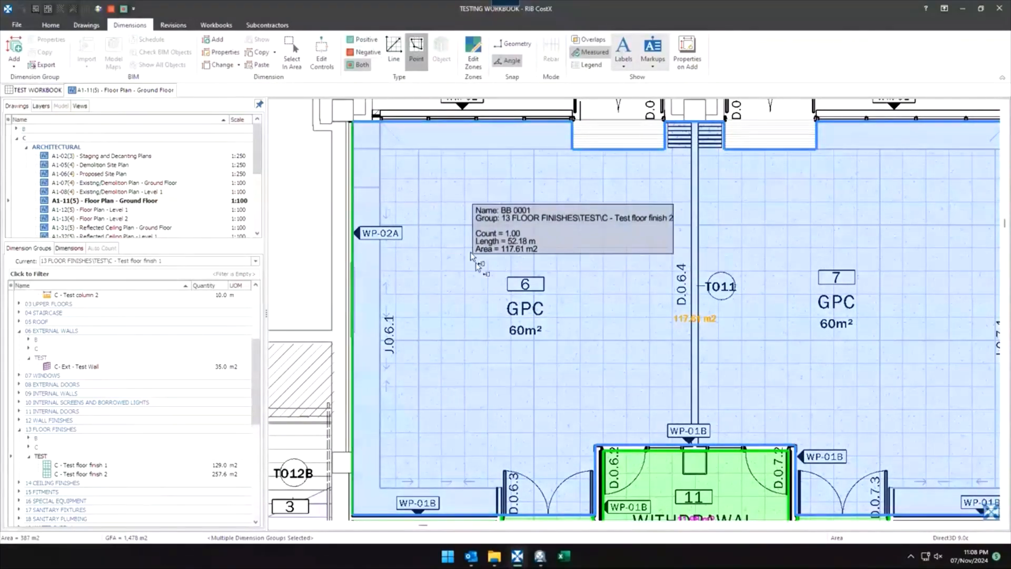
middle_drag(493, 264, 497, 272)
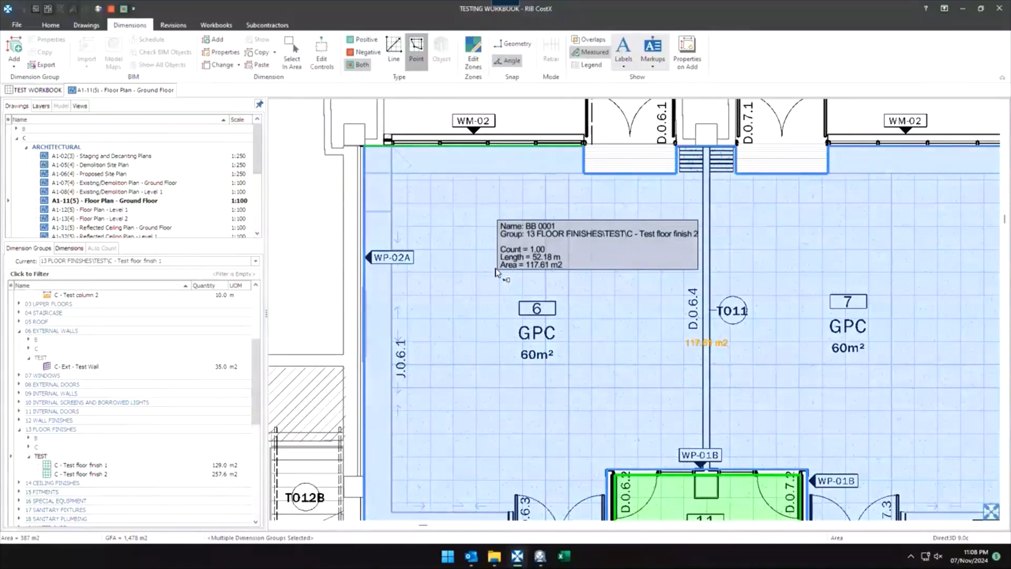
mouse_move(495, 267)
middle_down()
mouse_move(508, 214)
mouse_move(506, 254)
middle_up()
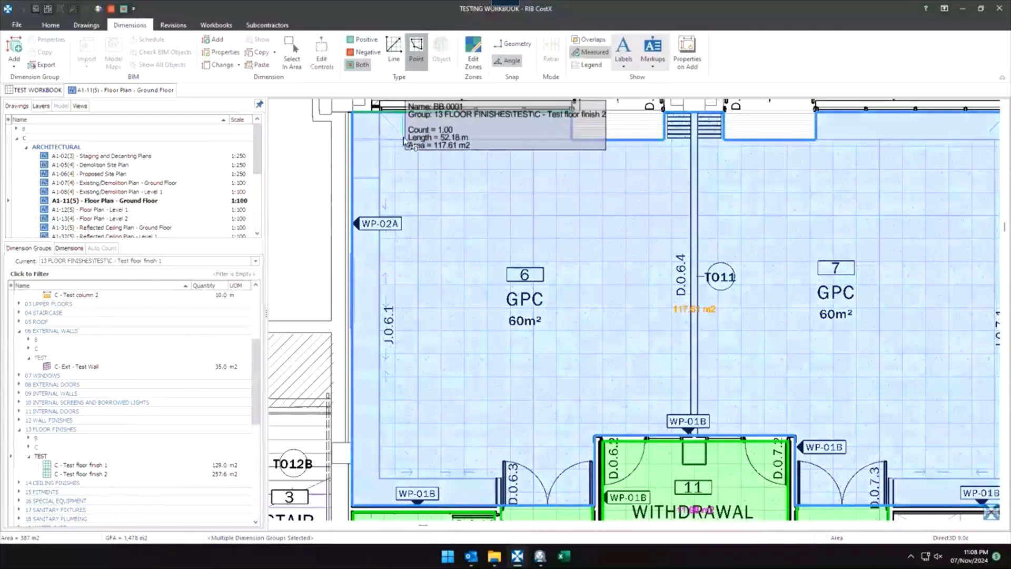
scroll(404, 141, down, 2)
middle_drag(403, 138, 414, 190)
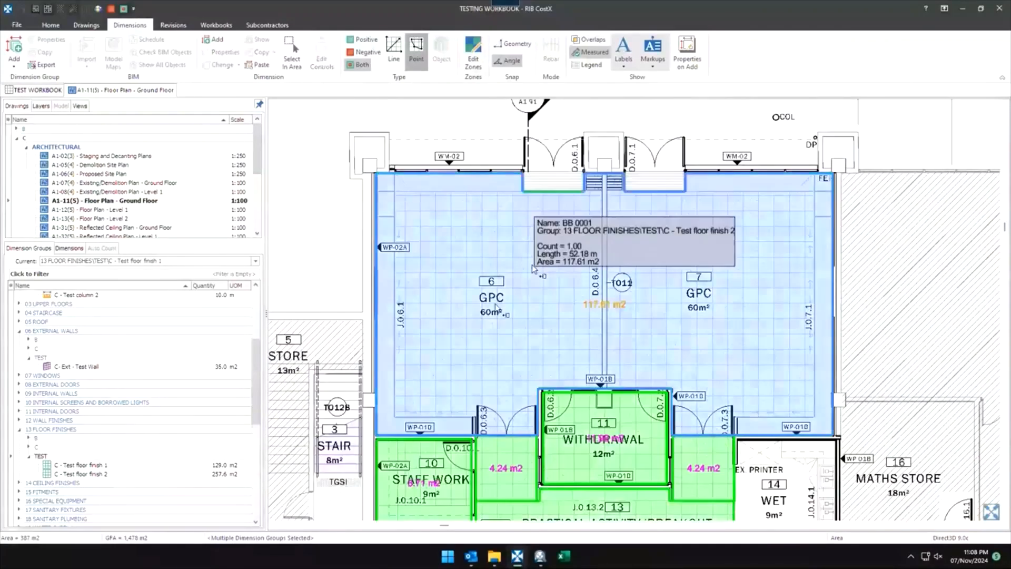
scroll(488, 305, up, 4)
scroll(548, 248, down, 2)
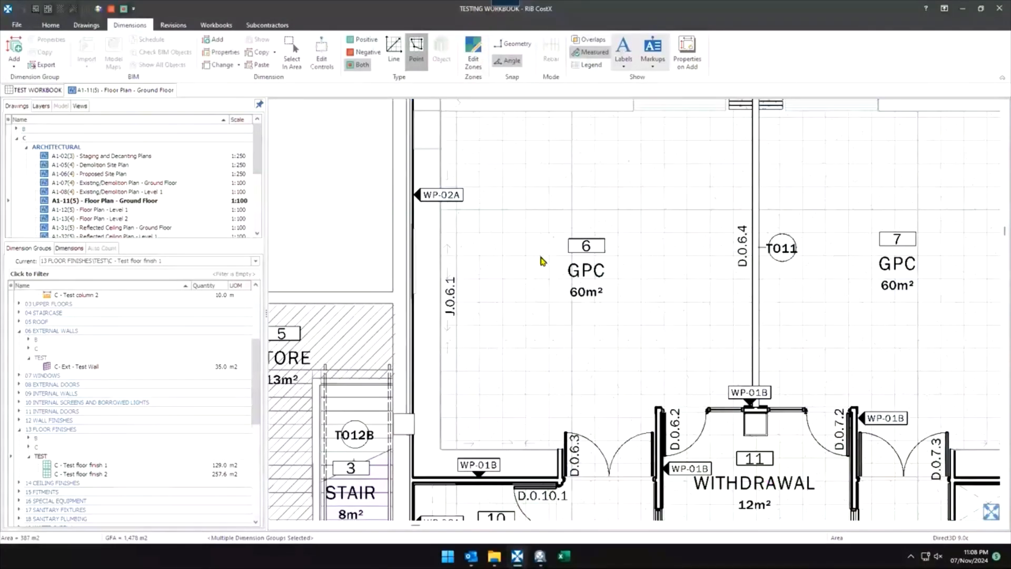
middle_drag(541, 257, 541, 260)
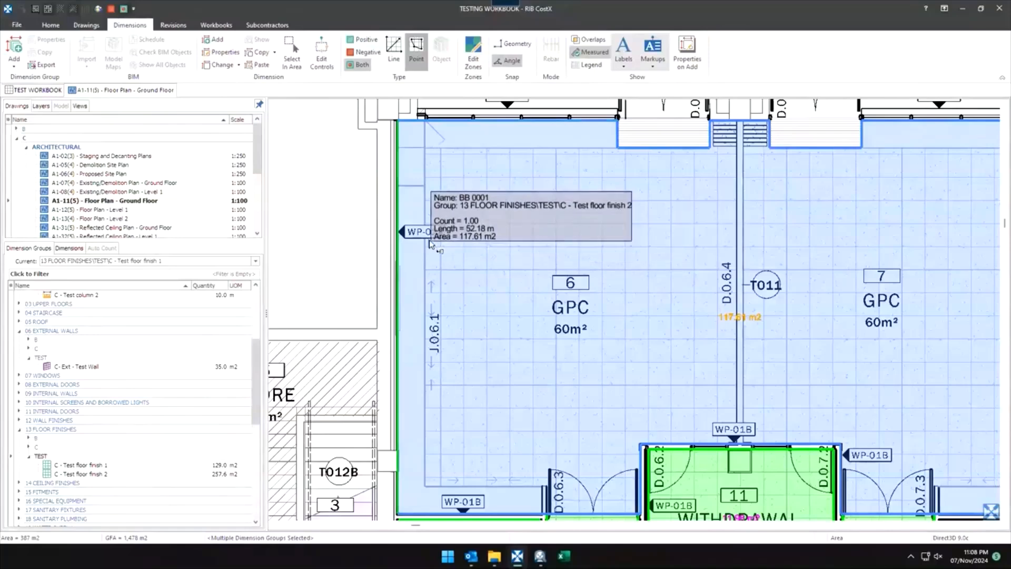
click(324, 239)
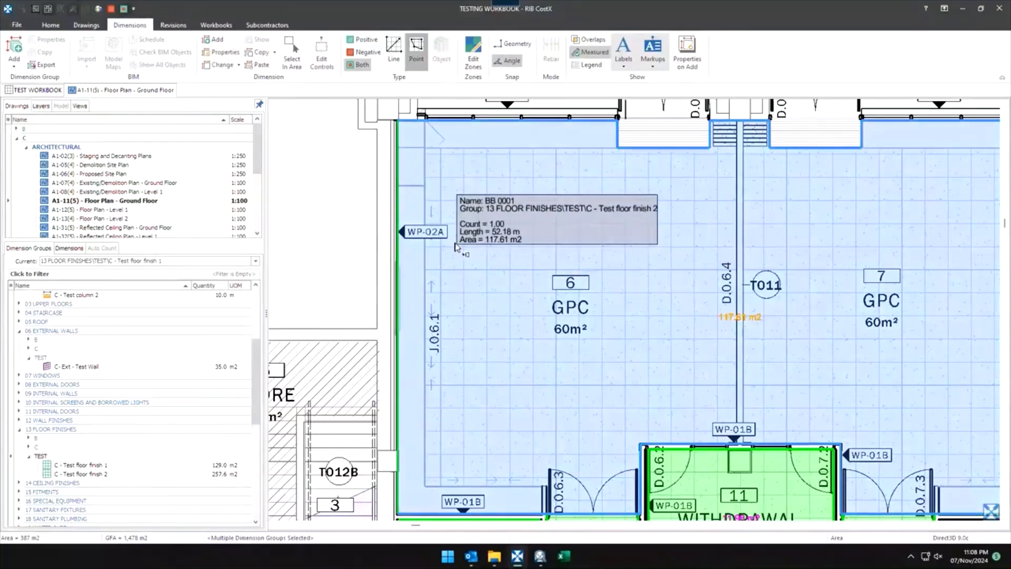
middle_drag(582, 265, 560, 271)
click(561, 271)
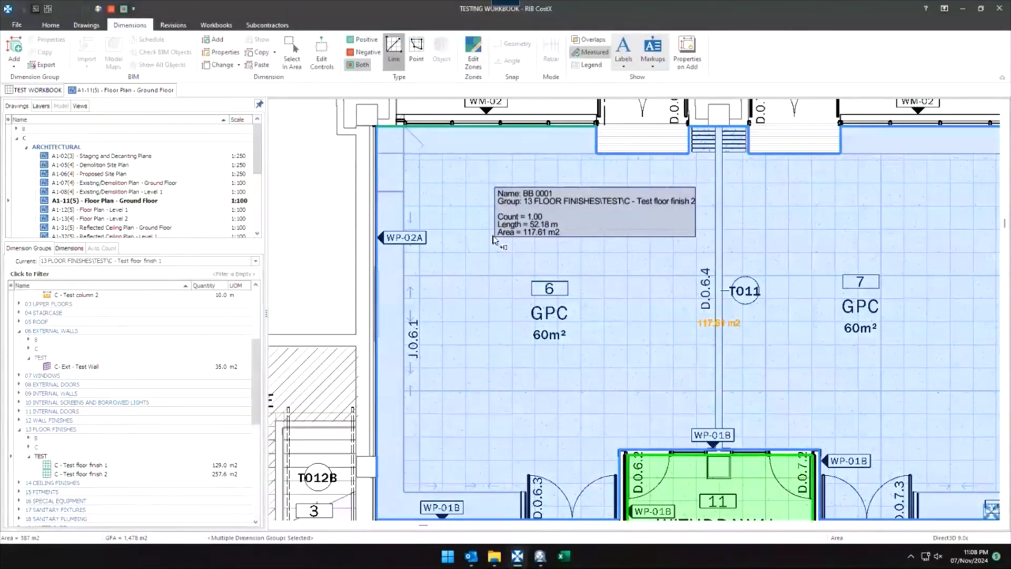
Measure a rectangular area of about 6.08 m2 by points over the room 6 label, using Test floor finish 1.
key(p)
middle_drag(461, 302, 503, 305)
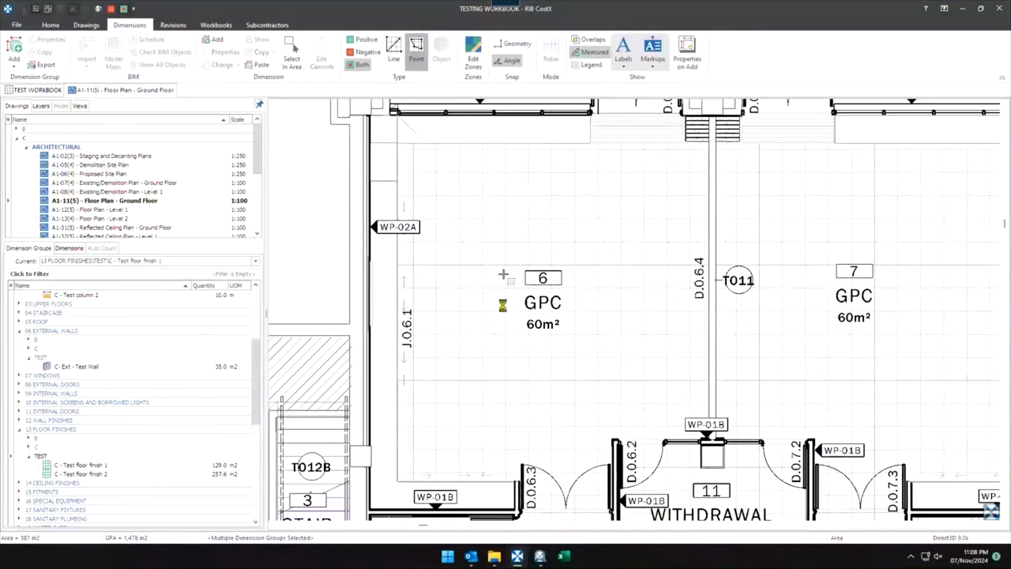
key(Escape)
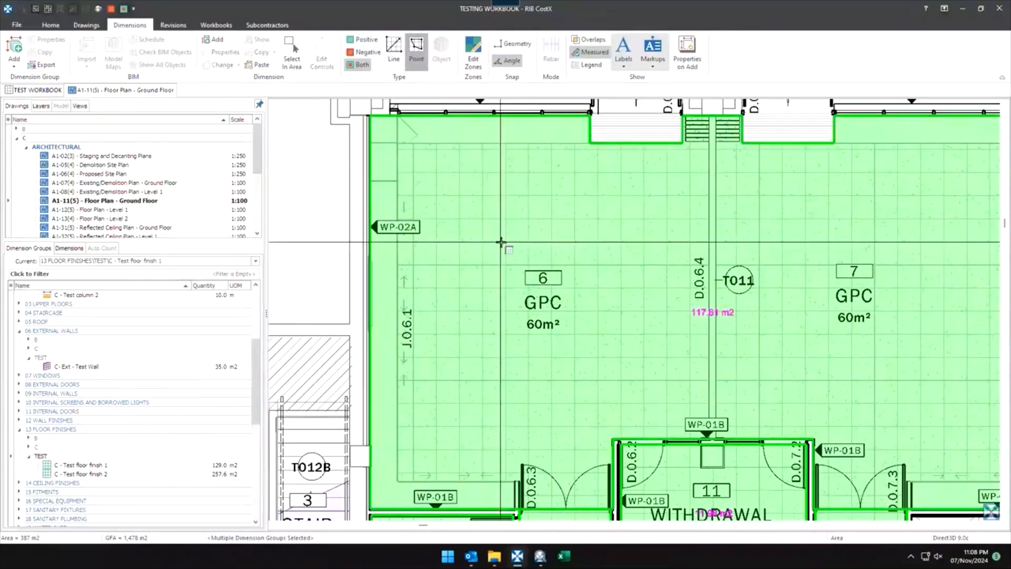
click(501, 243)
click(630, 242)
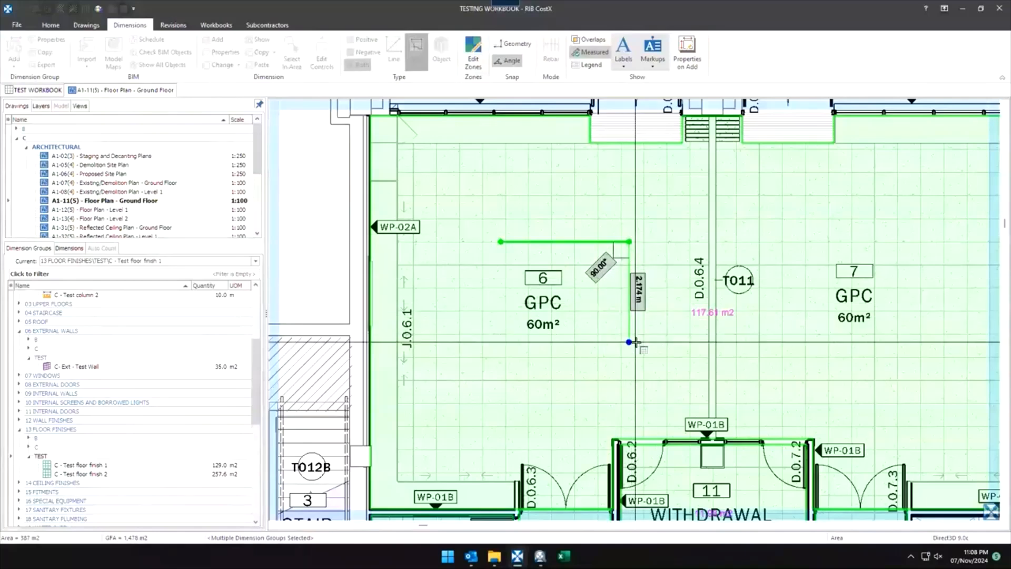
click(629, 342)
click(500, 342)
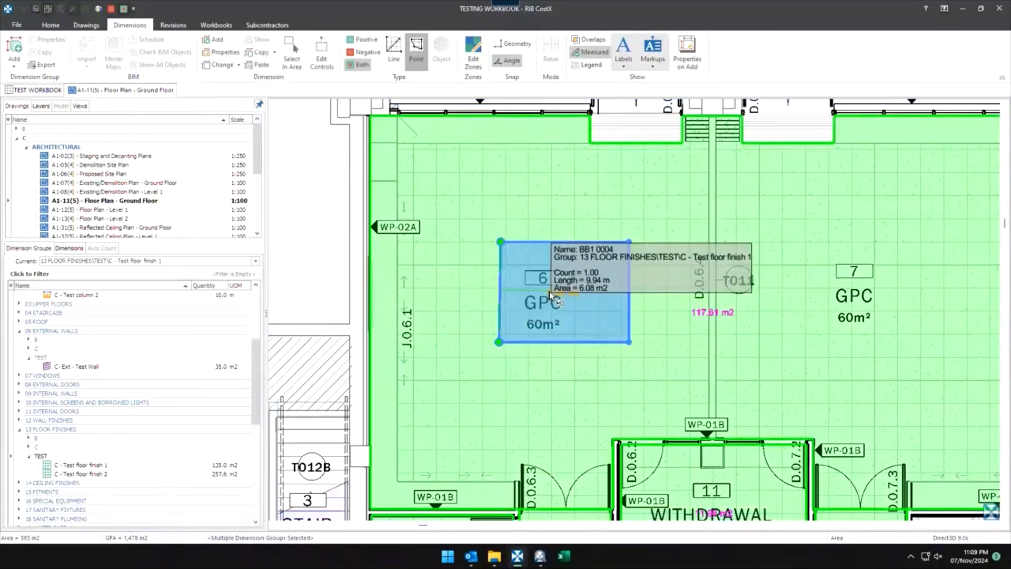
Make the new rectangular floor finish area over room 6 negative.
right_click(550, 290)
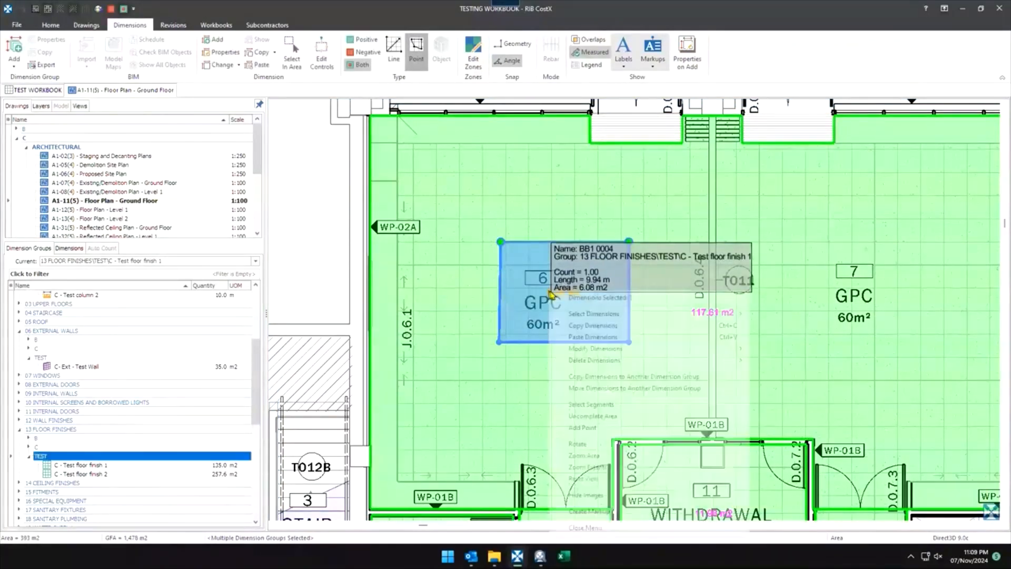
mouse_move(578, 350)
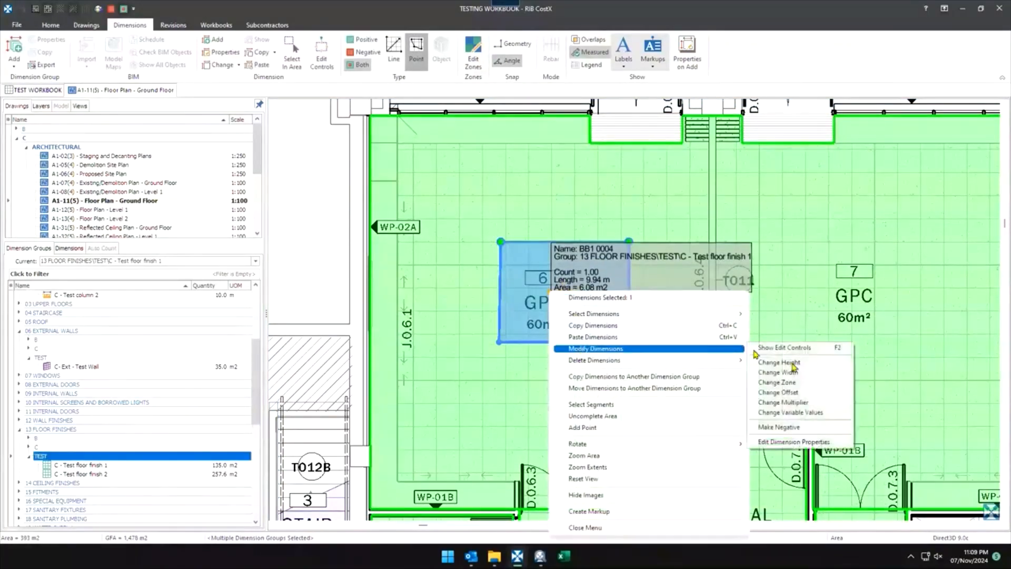
click(785, 428)
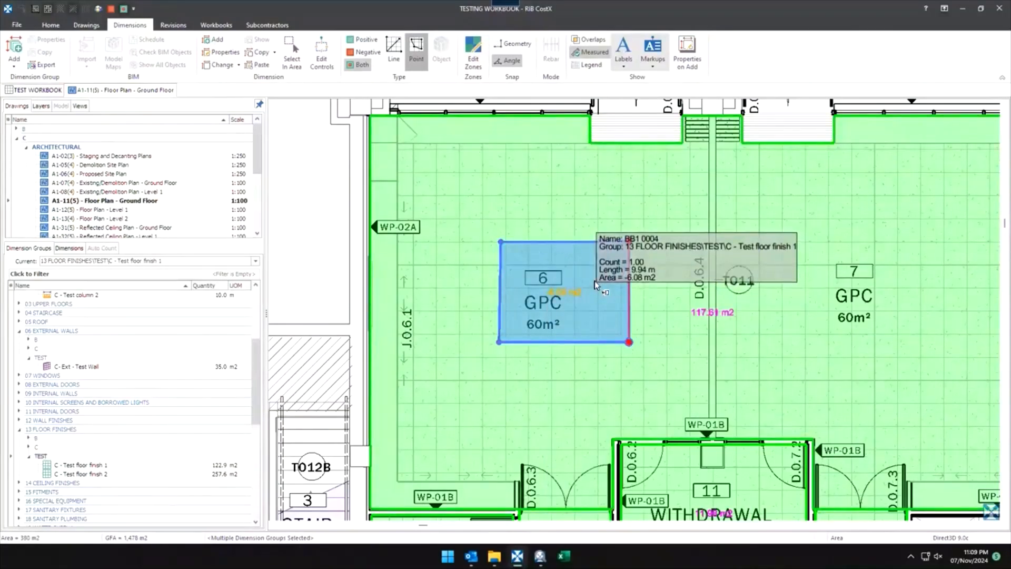
middle_drag(684, 309, 653, 336)
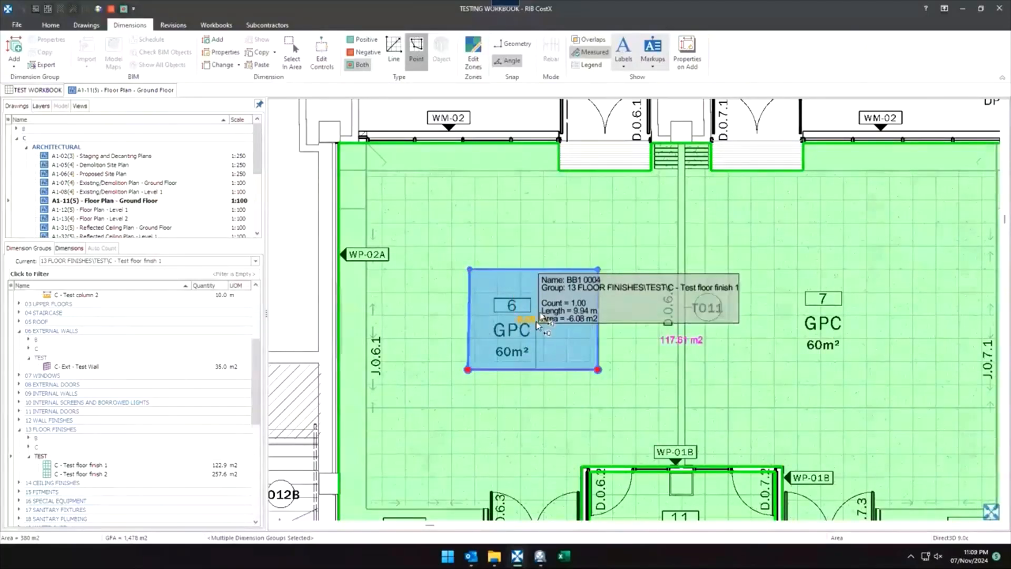
drag(512, 228, 501, 305)
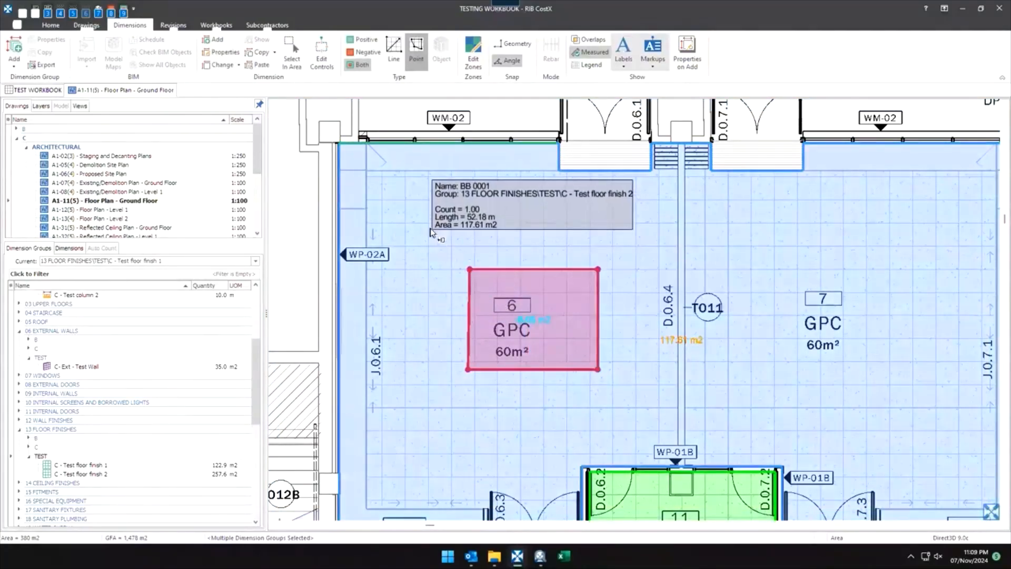
click(526, 326)
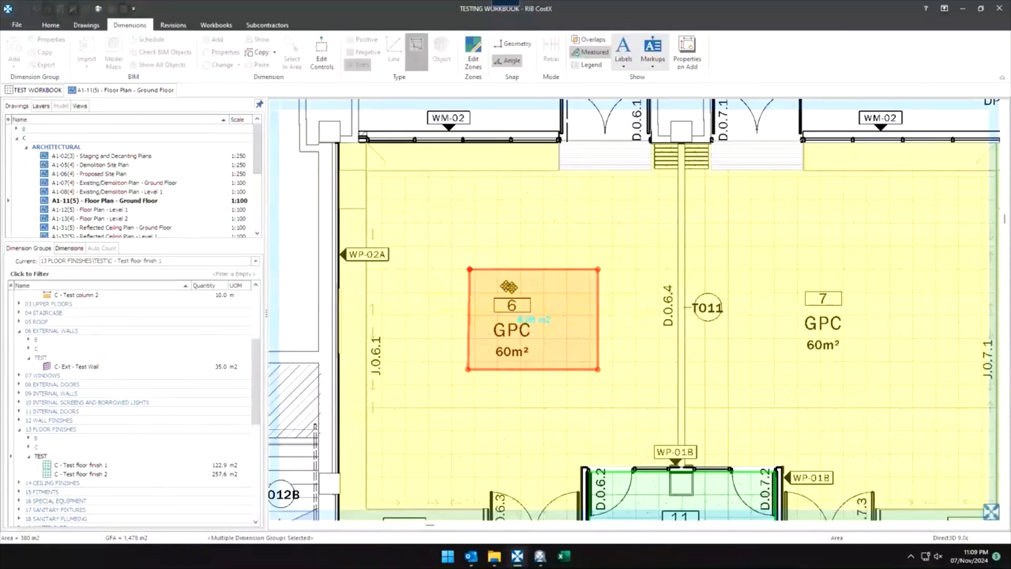
drag(467, 255, 293, 195)
key(Escape)
key(Escape)
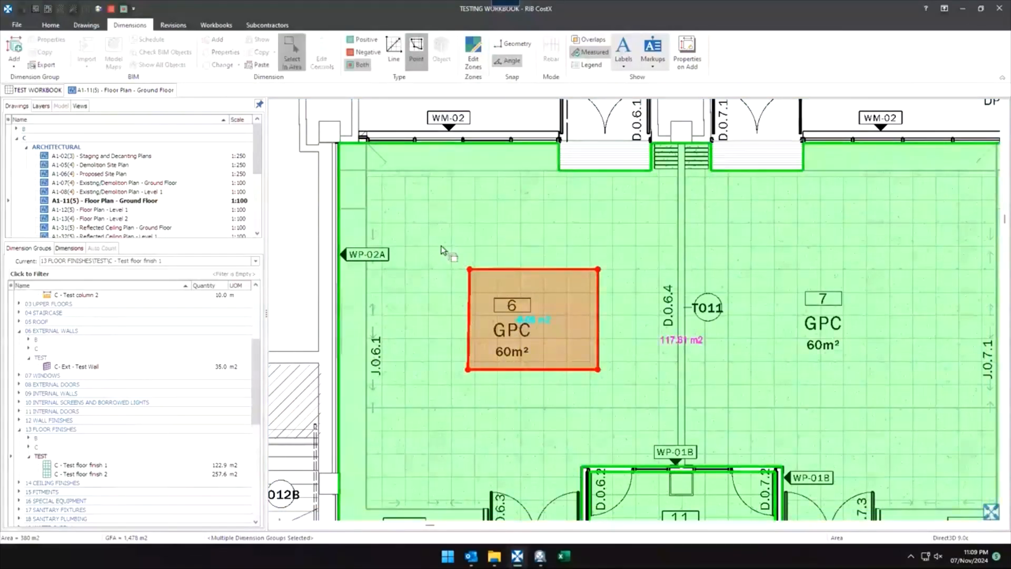
Select the negative rectangle over room 6 by enclosing it with Select in Area.
drag(440, 245, 650, 411)
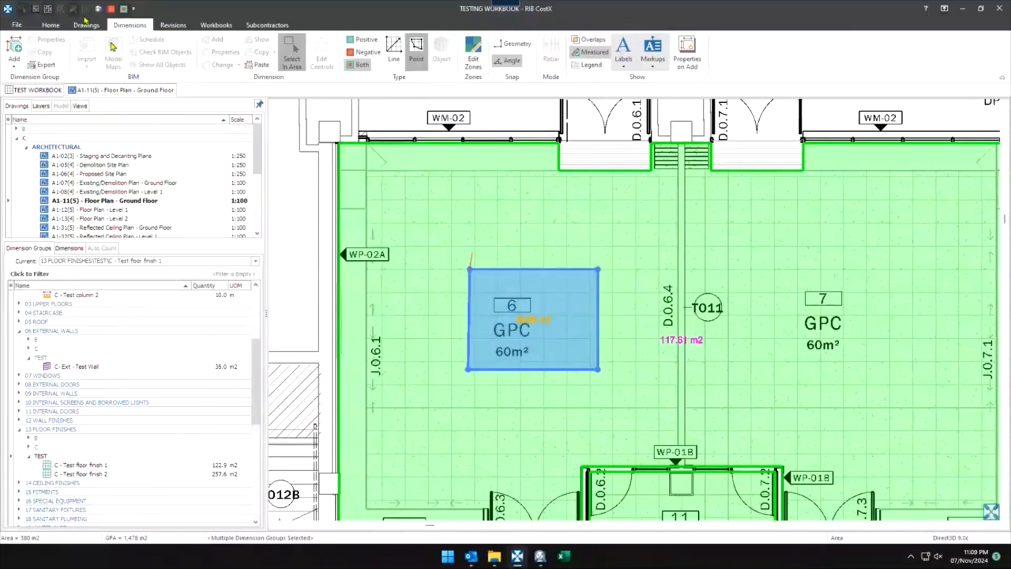
click(468, 270)
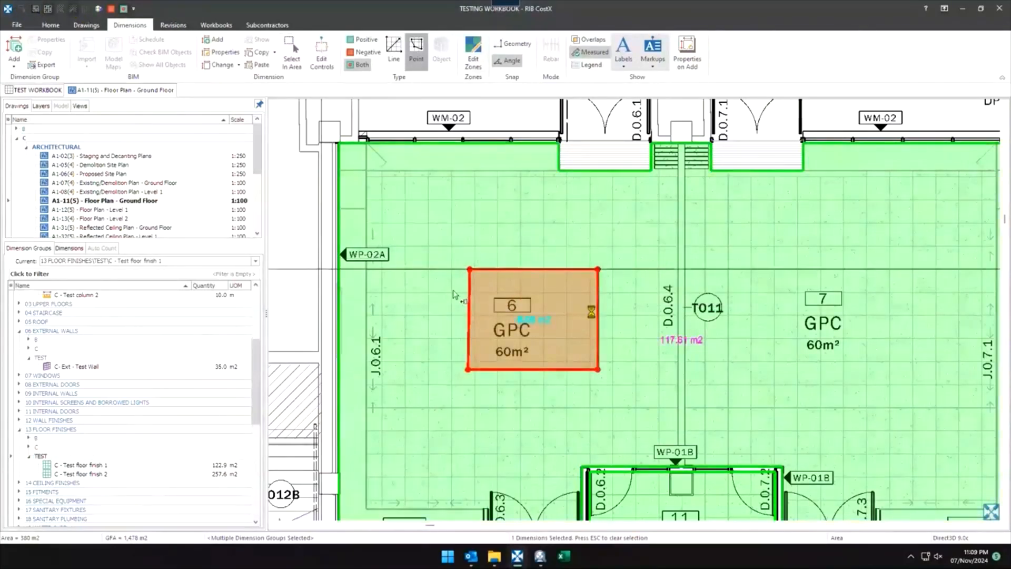
middle_drag(543, 311, 569, 261)
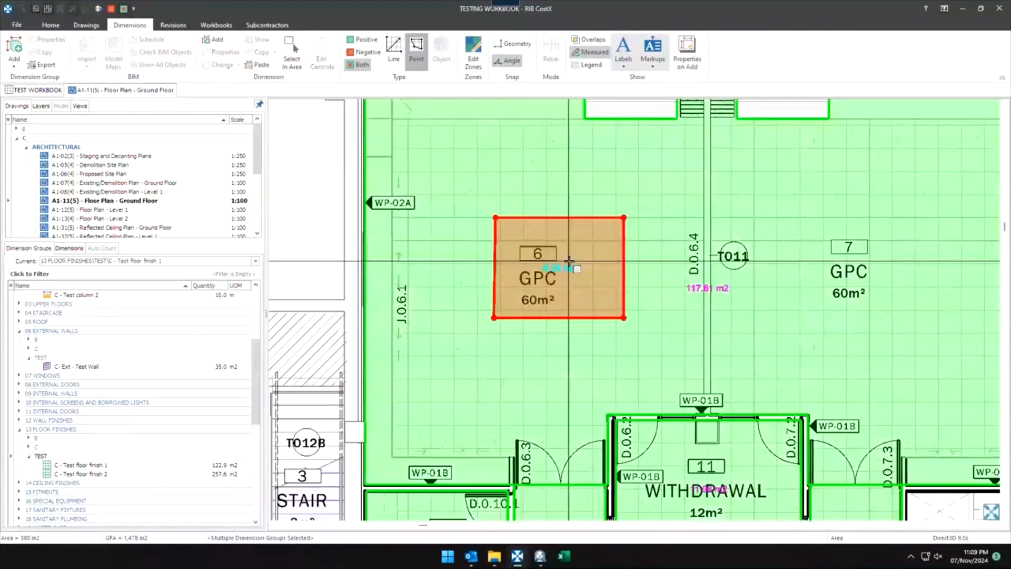
Cycle the highlight between the overlapping floor finish areas in room 6, ending on the negative rectangle.
click(586, 282)
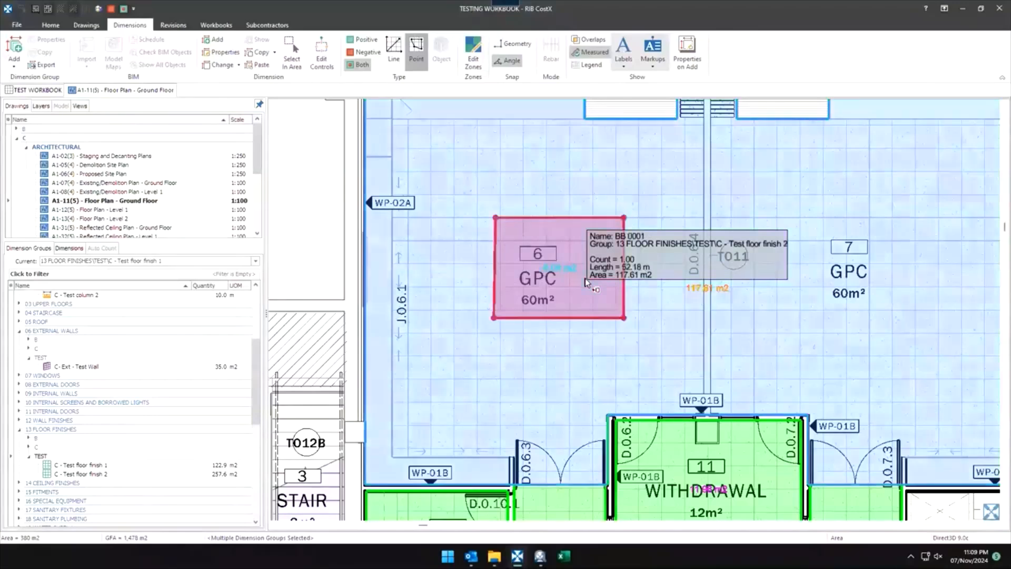
click(586, 282)
click(585, 283)
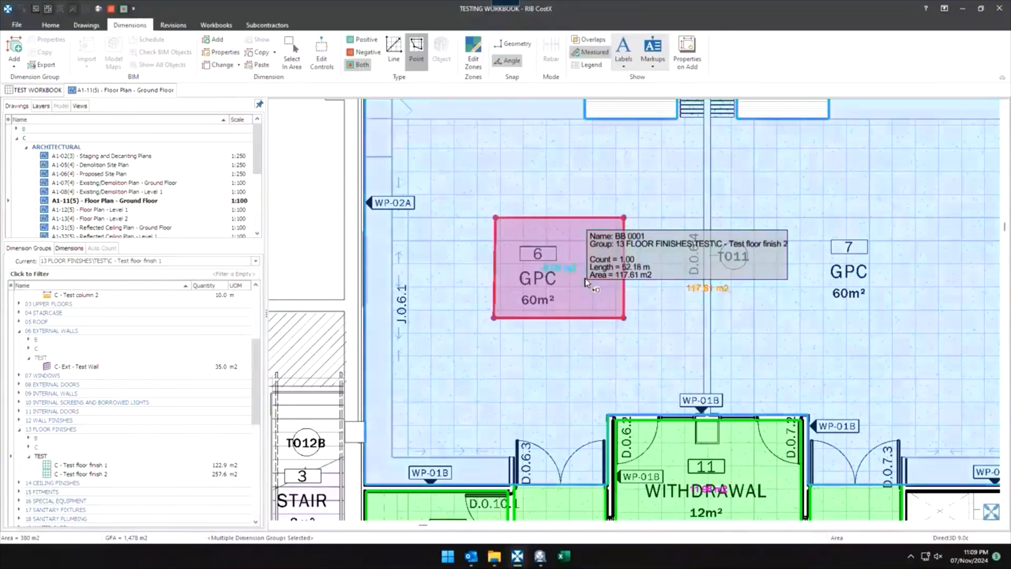
click(585, 282)
click(585, 282)
click(585, 282)
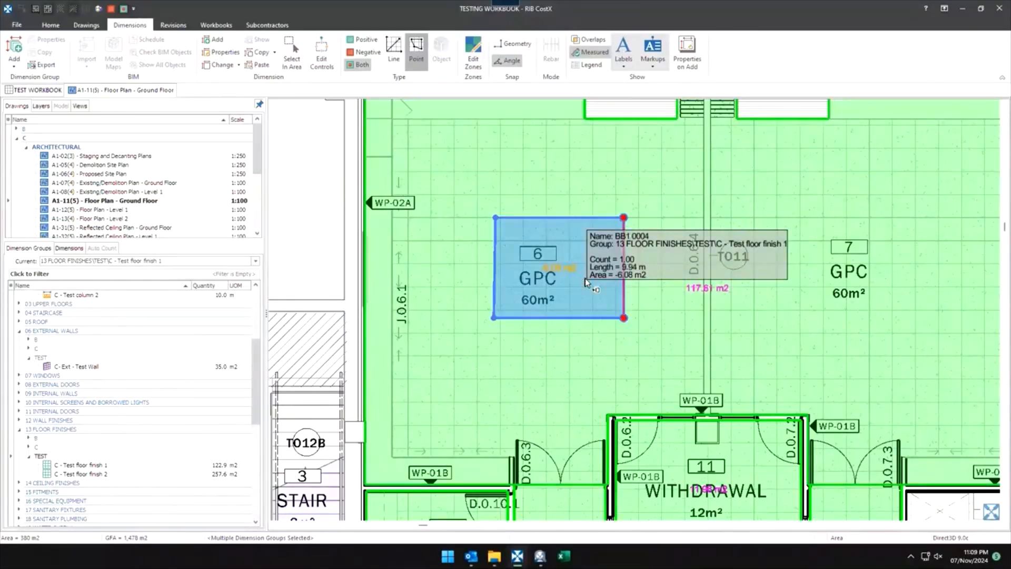
click(585, 282)
click(585, 282)
click(585, 282)
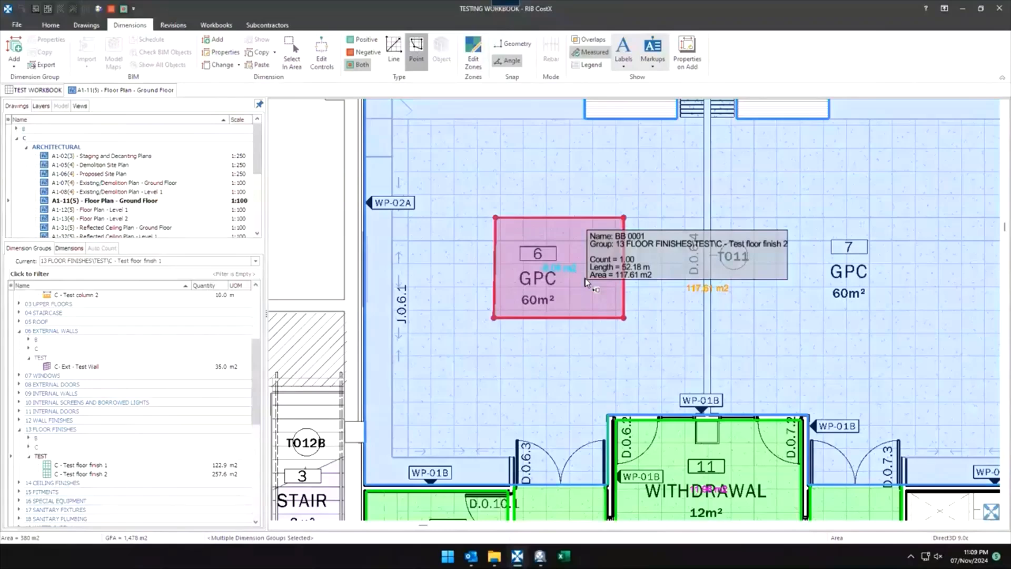
click(585, 282)
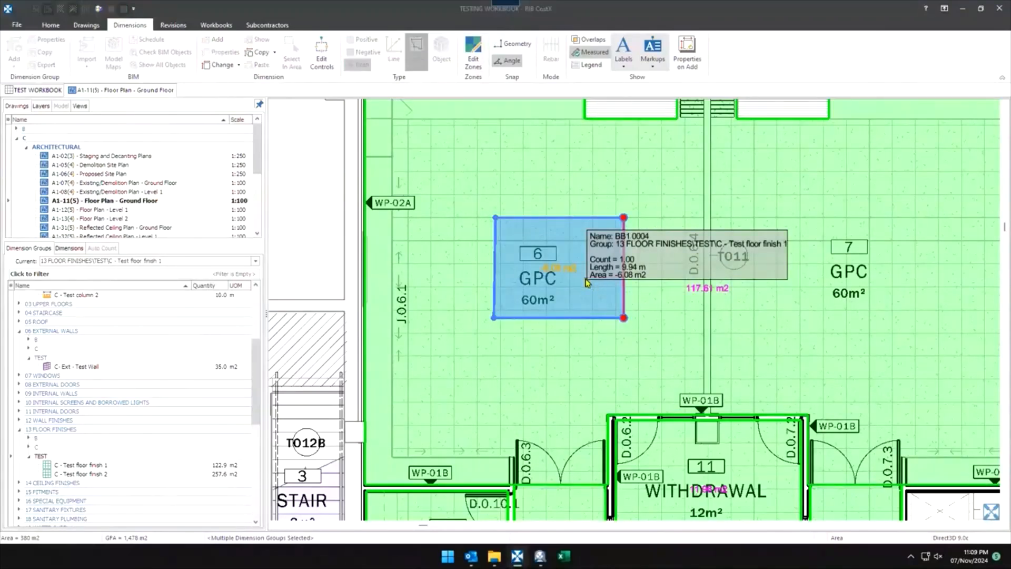
Delete the negative rectangle over room 6 and undo the deletion.
key(Delete)
click(586, 280)
key(ctrl+z)
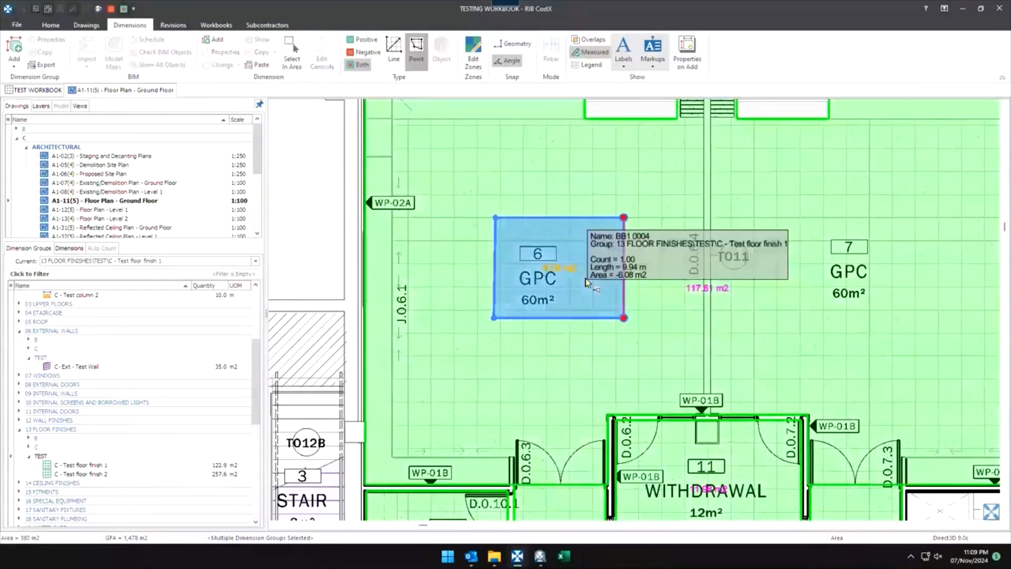
Select the negative rectangle in room 6 with its edit controls and move it against the partition between rooms 6 and 7.
drag(466, 189, 683, 333)
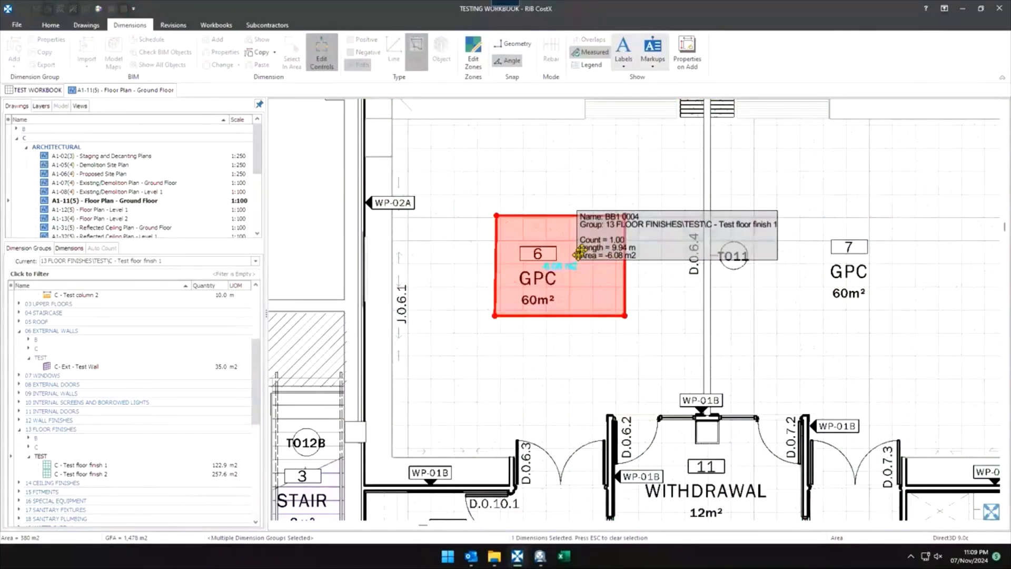
drag(580, 261, 650, 256)
scroll(653, 258, down, 2)
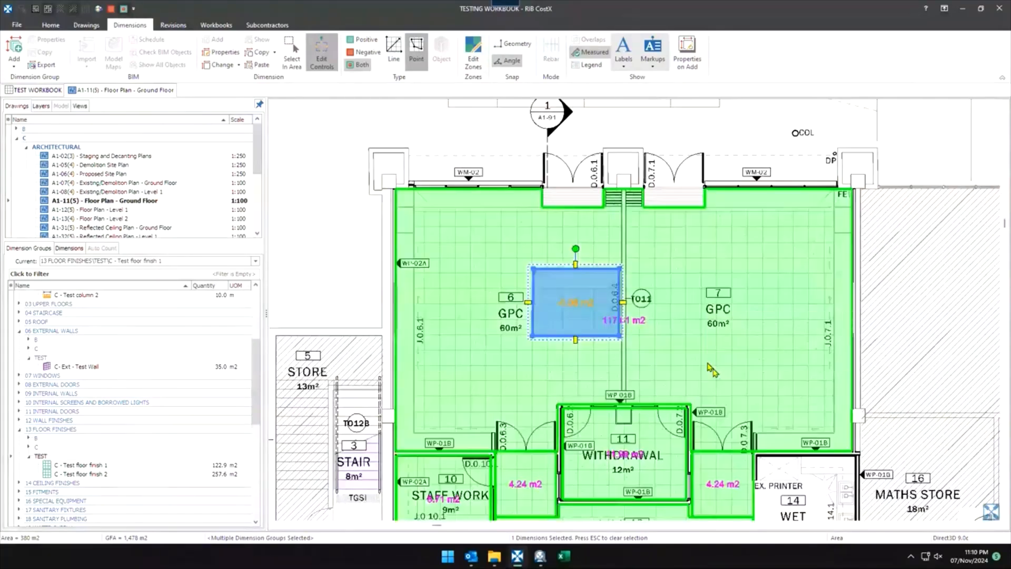
Select the negative rectangle in room 6, examine the available options for modifying its dimension, and dismiss them without changes.
right_click(582, 298)
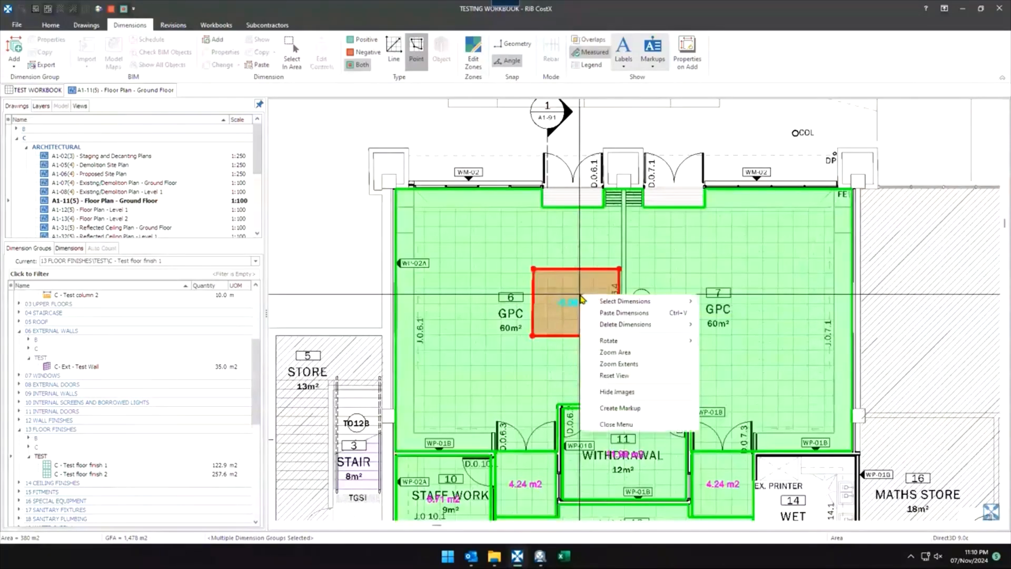
click(552, 311)
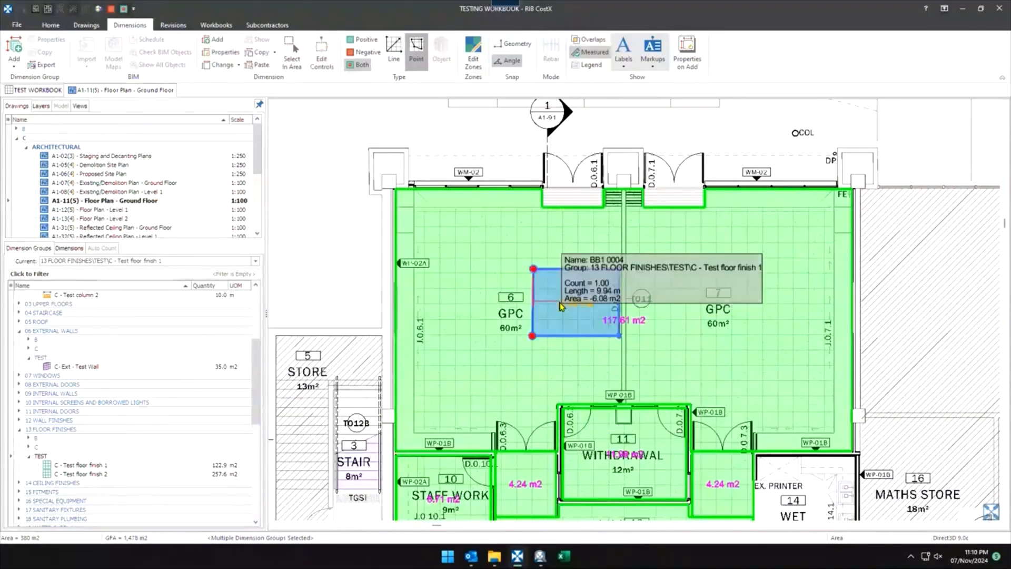
right_click(559, 302)
mouse_move(592, 117)
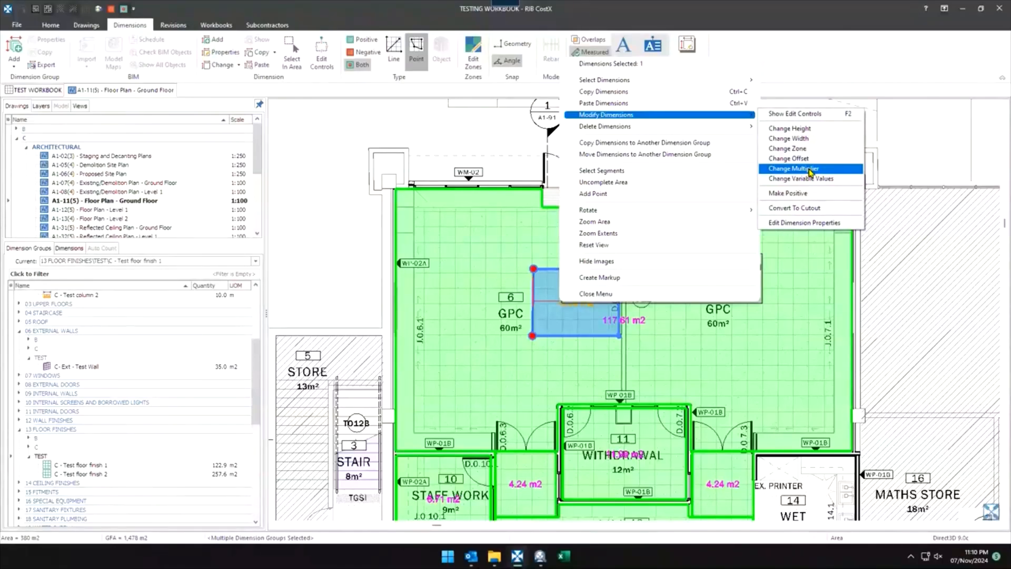
click(550, 280)
Make C - Test column 1 the current dimension group and display its column dimensions at the existing shade sails.
scroll(558, 281, down, 2)
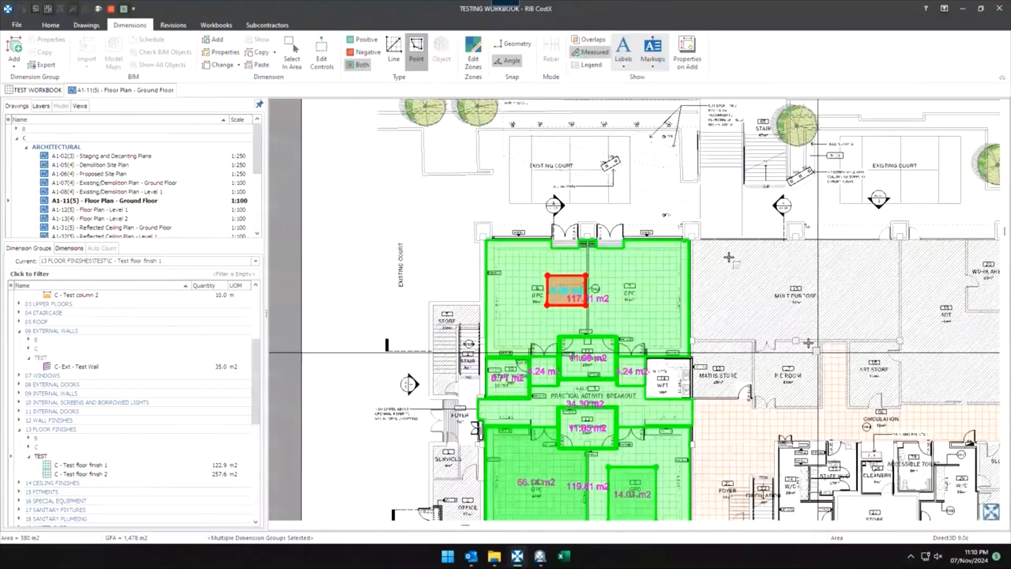
drag(818, 352, 528, 127)
middle_drag(745, 310, 522, 239)
scroll(86, 350, up, 2)
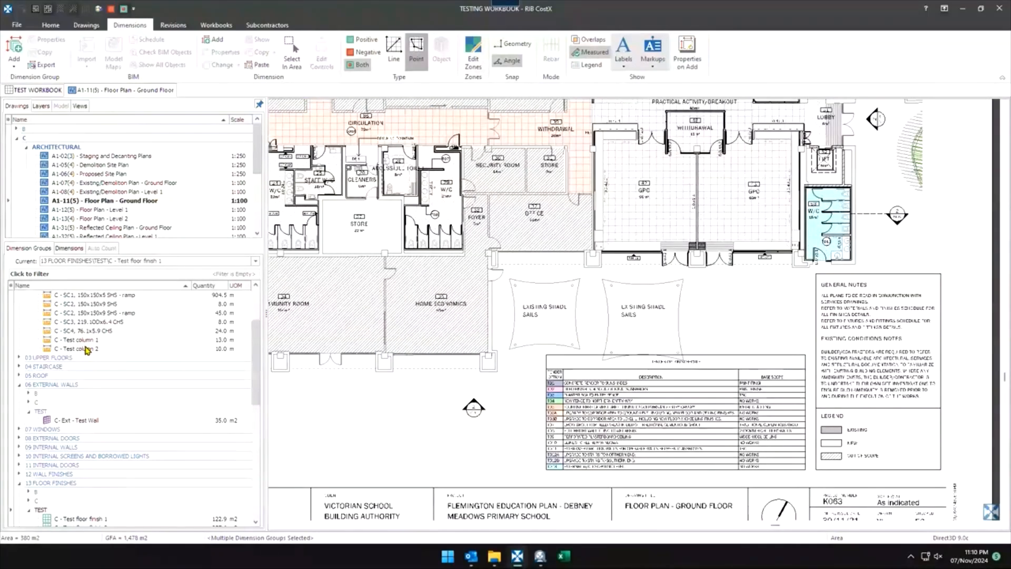
scroll(631, 300, up, 5)
scroll(632, 296, down, 2)
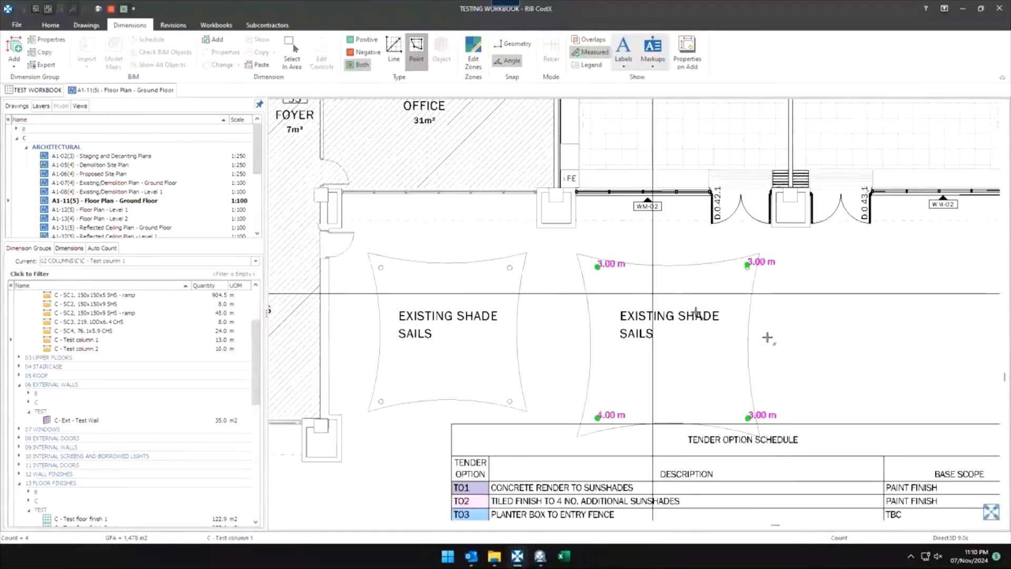
middle_drag(767, 338, 673, 297)
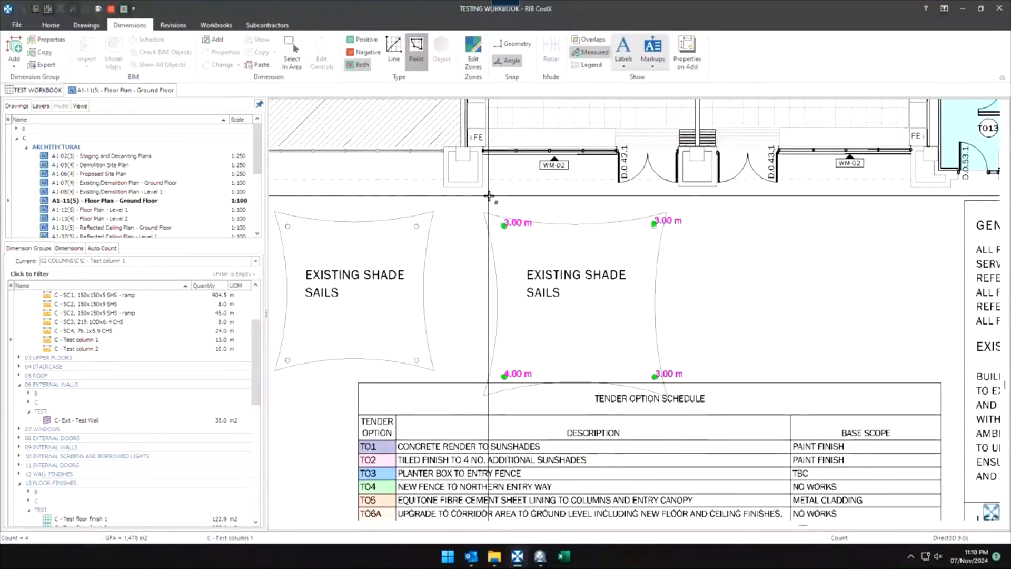
Select the upper-left column dimension of the measured shade sail, examine its modification options, and clear the selection.
drag(480, 194, 535, 252)
right_click(535, 252)
mouse_move(567, 305)
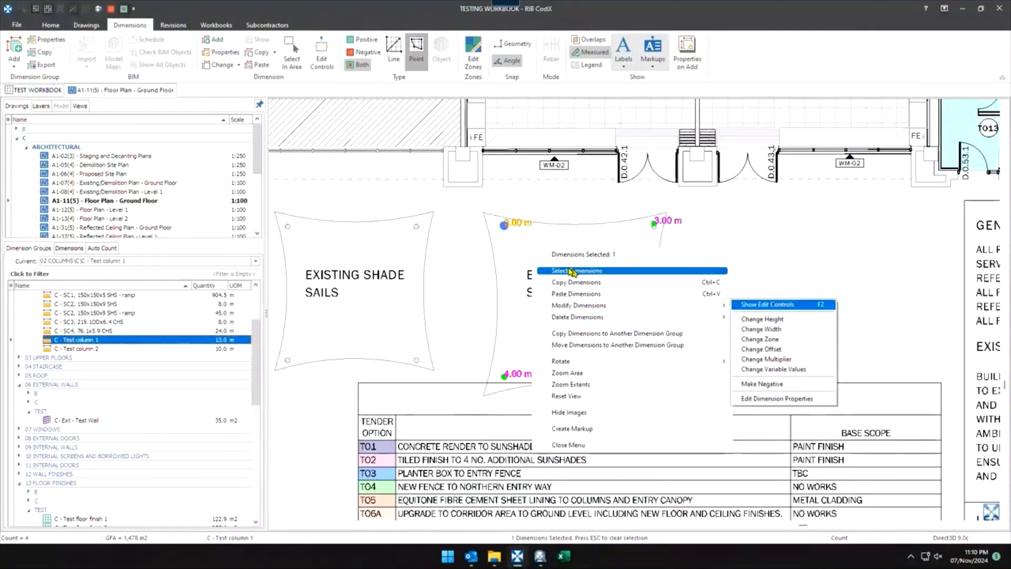
key(Escape)
key(Escape)
Select several column dimensions of the measured shade sail together and display the options for modifying them.
drag(437, 181, 680, 382)
right_click(545, 210)
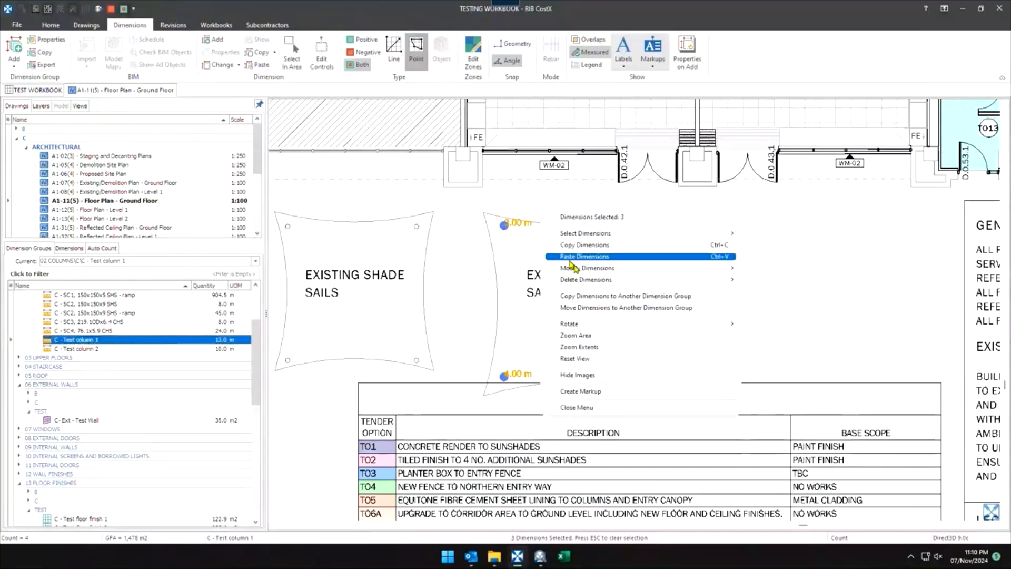
mouse_move(580, 268)
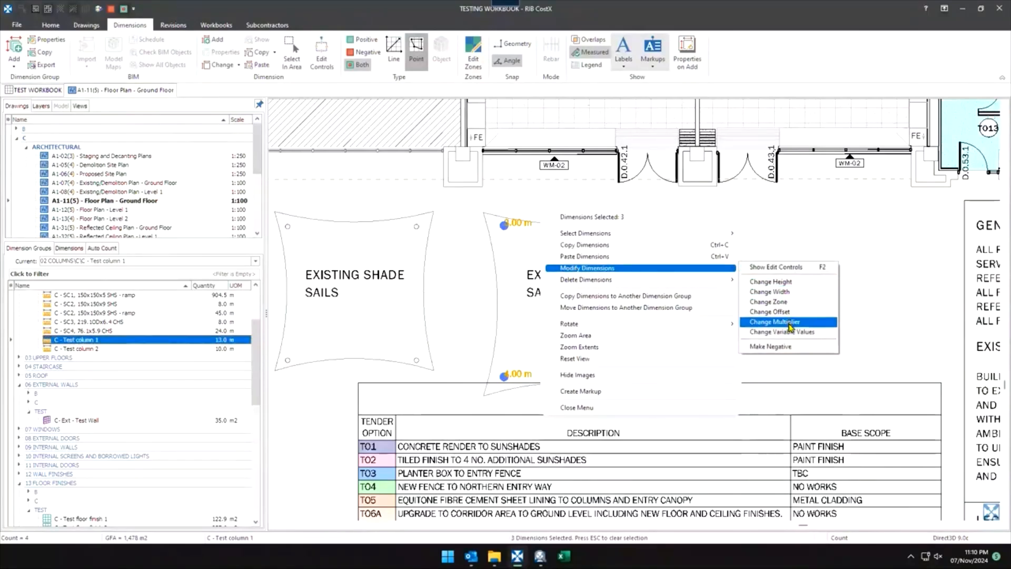